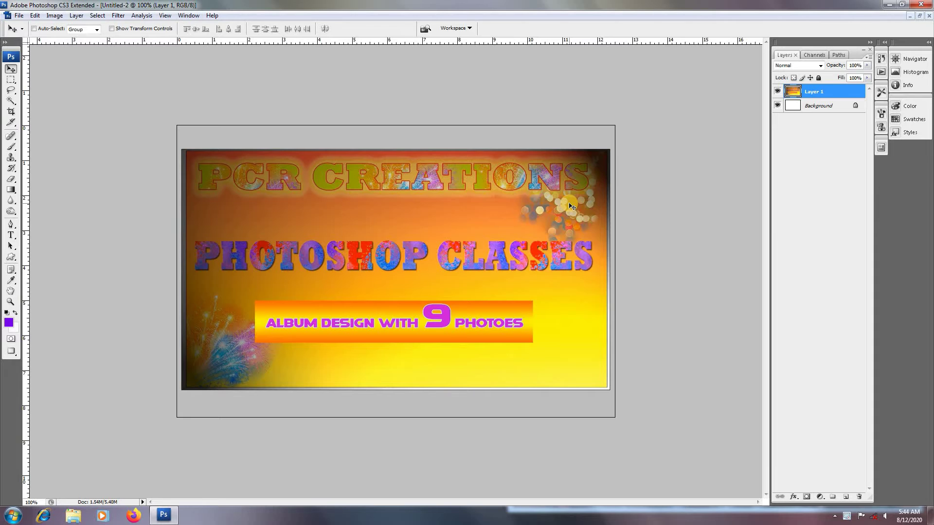
# Step: Look through the open photos and title image intended for the album design, ending on AC1.jpg
pyautogui.hotkey('ctrl', 'Tab')
pyautogui.hotkey('ctrl', 'Tab')
pyautogui.hotkey('ctrl', 'Tab')
pyautogui.hotkey('ctrl', 'Tab')
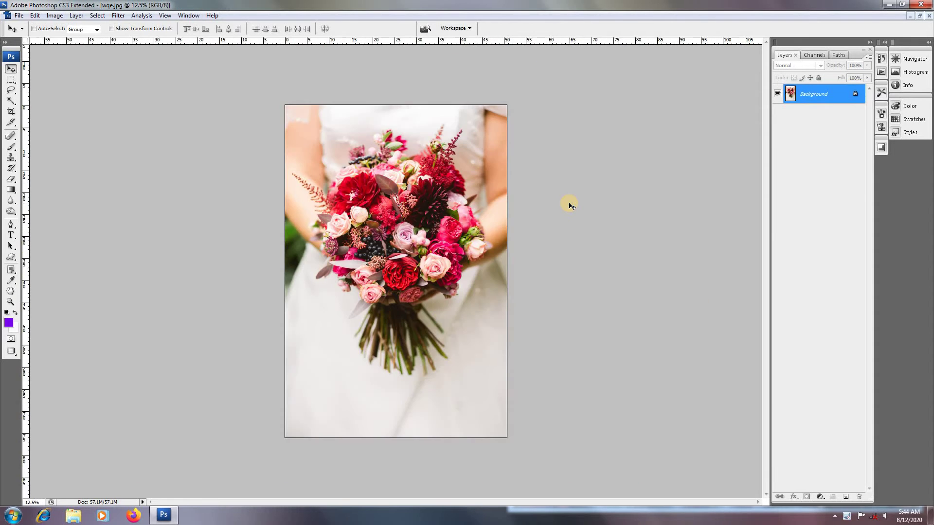
pyautogui.hotkey('ctrl', 'Tab')
pyautogui.hotkey('ctrl', 'Tab')
pyautogui.hotkey('ctrl', 'Tab')
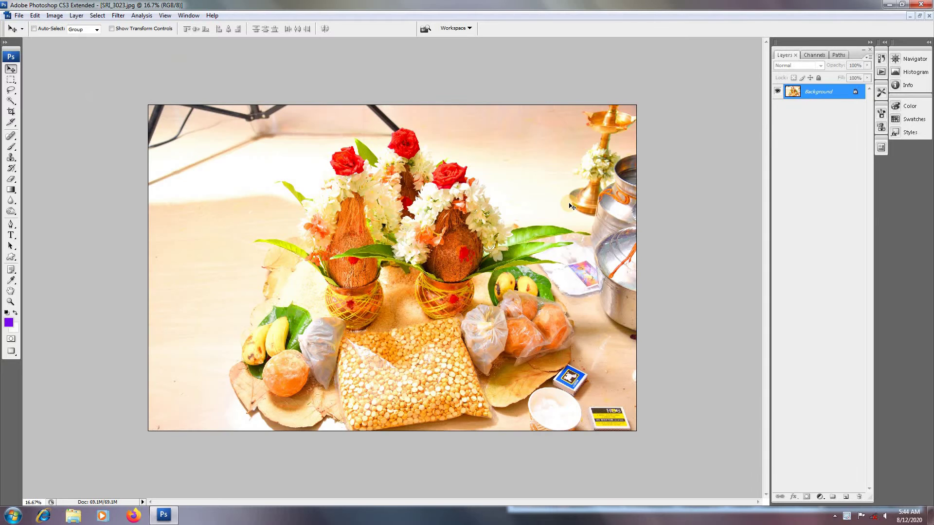
pyautogui.hotkey('ctrl', 'Tab')
pyautogui.hotkey('ctrl', 'Tab')
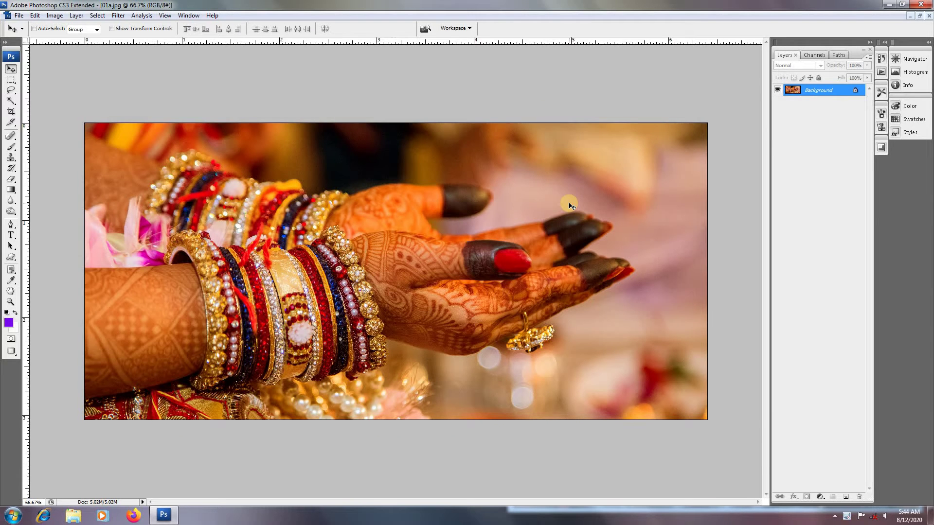
pyautogui.hotkey('ctrl', 'Tab')
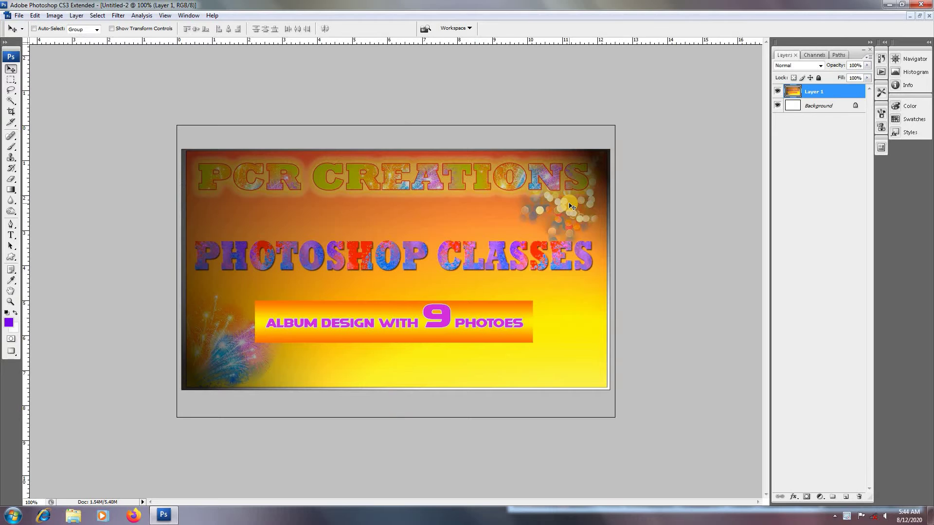
pyautogui.hotkey('ctrl', 'Tab')
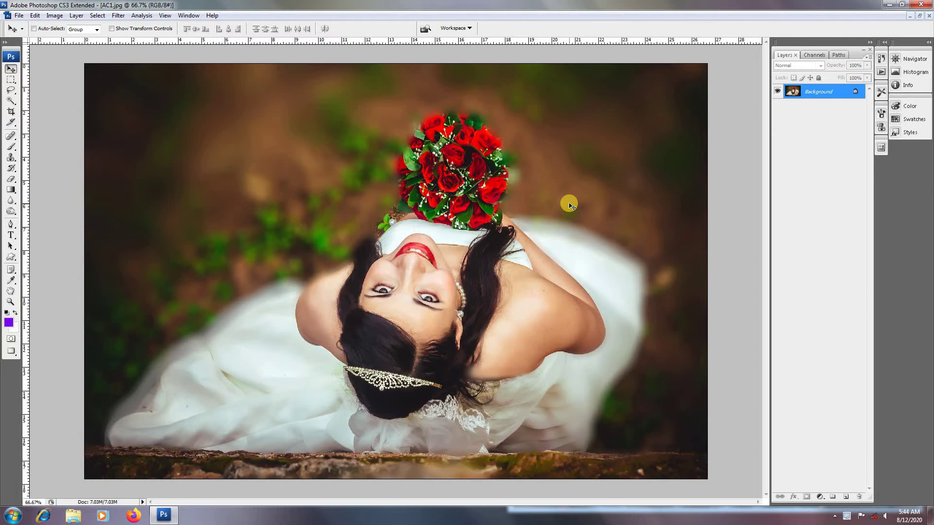
# Step: Create a new document from the 36 in X 12 in WEDDING ALBUM SHEET preset with the resolution set to 200 pixels/inch
pyautogui.click(19, 16)
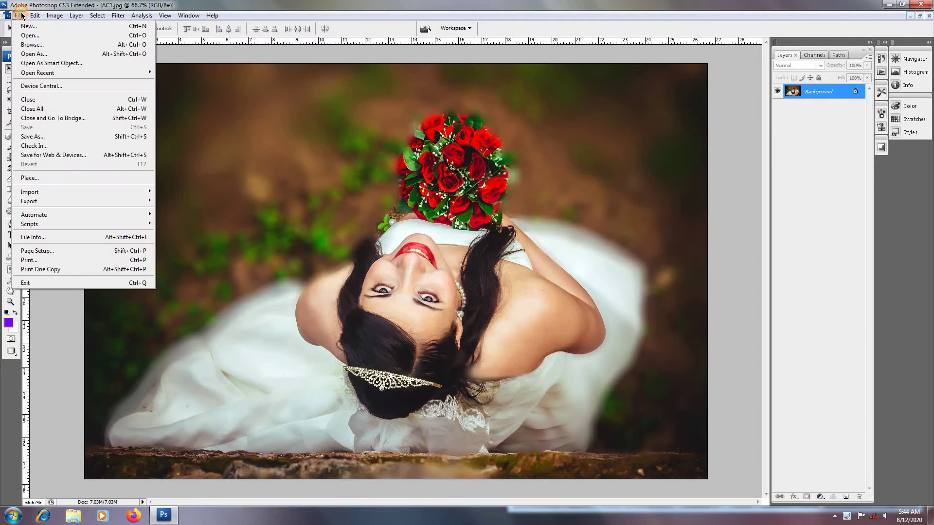
pyautogui.click(29, 26)
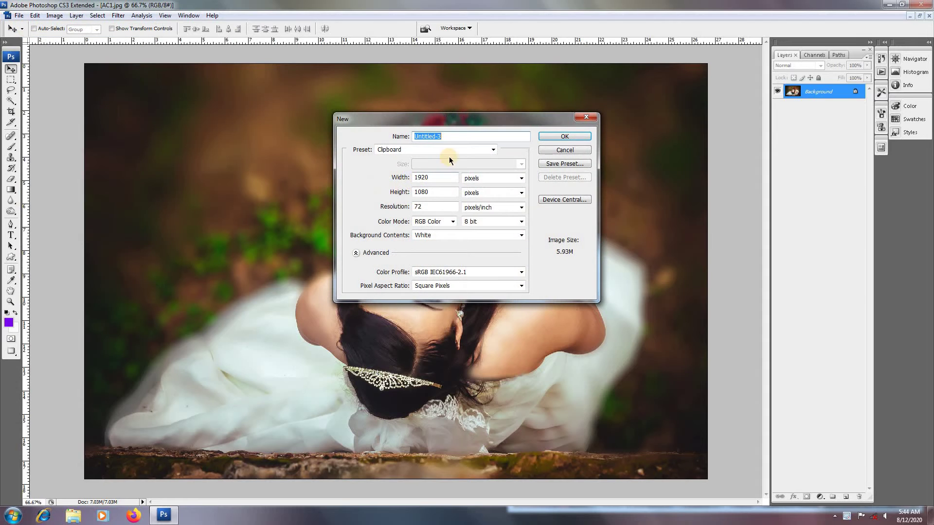
pyautogui.click(457, 150)
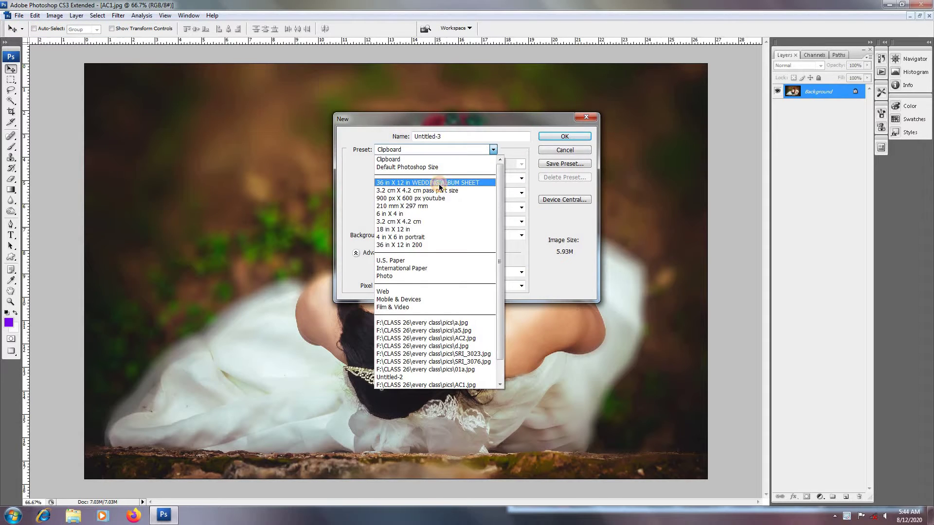
pyautogui.click(439, 184)
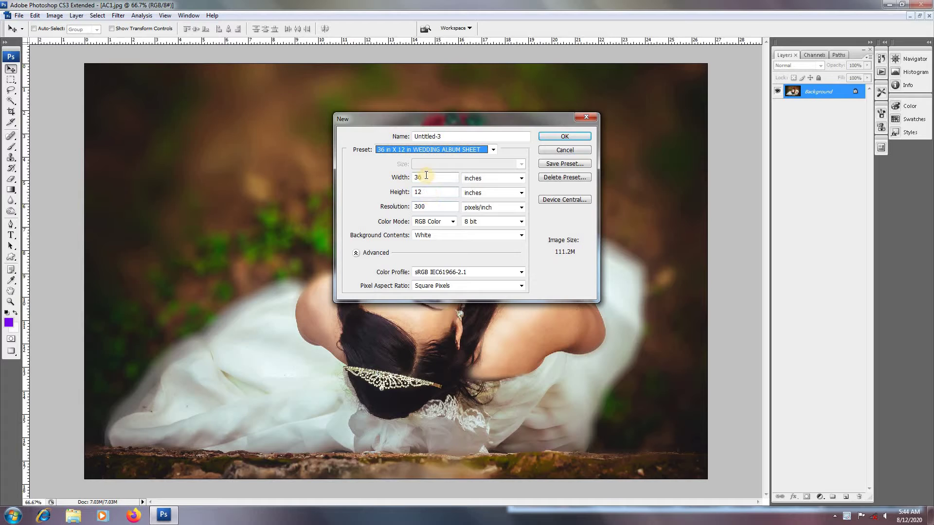
pyautogui.doubleClick(428, 206)
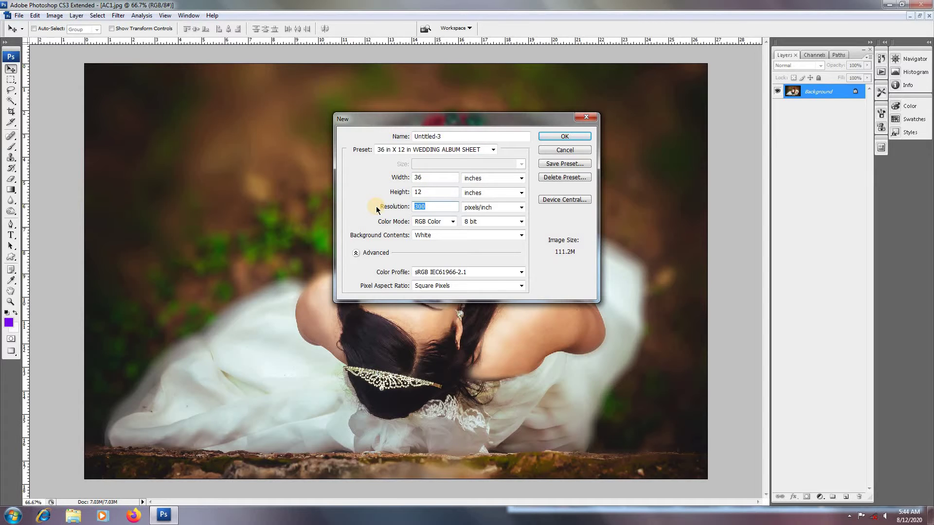
pyautogui.write('200')
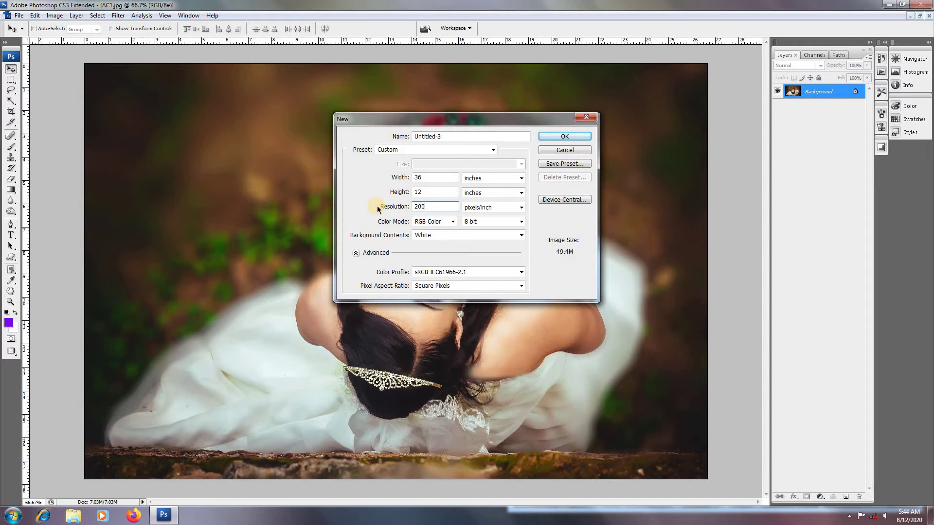
pyautogui.click(573, 134)
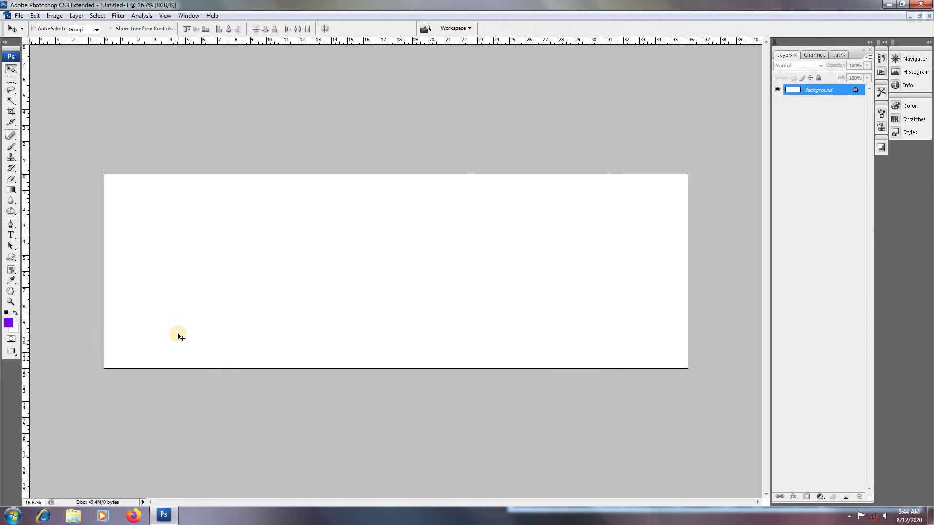
# Step: Add a vertical guide at 18 inches, down the middle of the blank album sheet
pyautogui.hotkey('alt', 'v')
pyautogui.press('e')
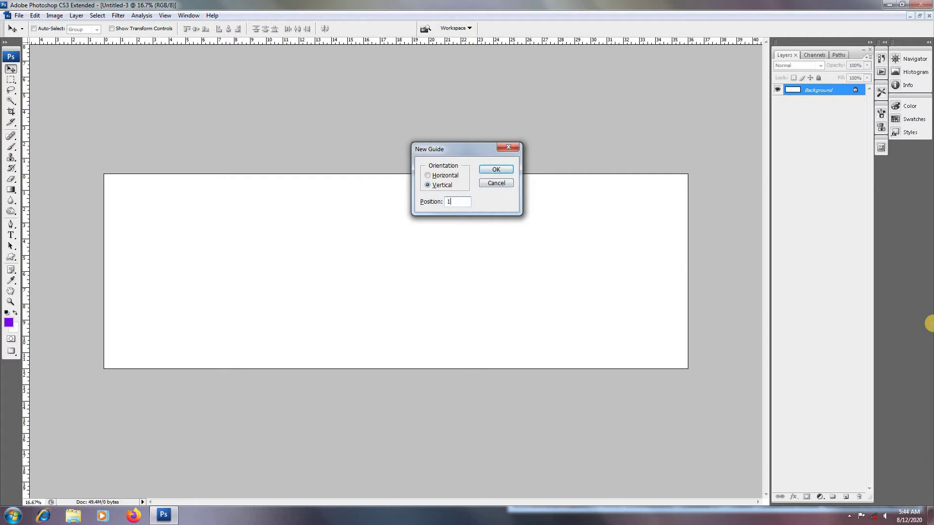
pyautogui.press('Return')
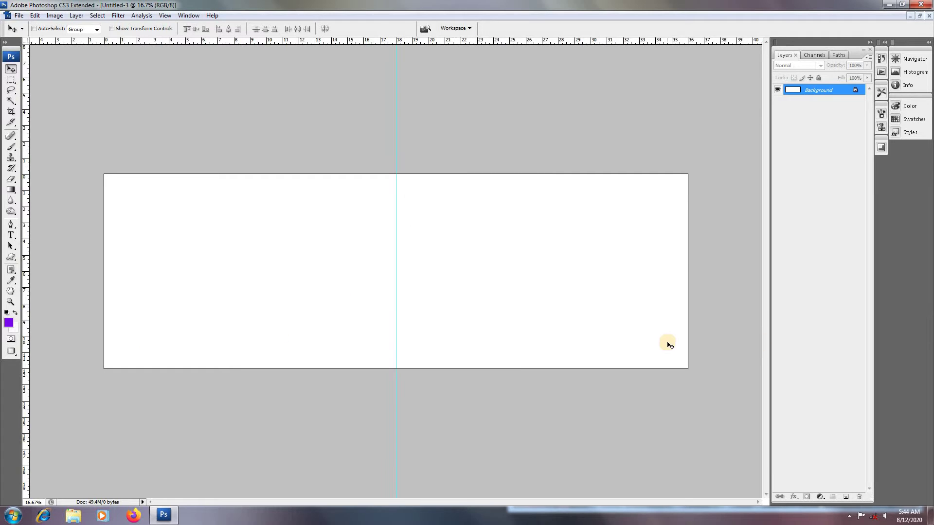
# Step: Go through the open photos to AC1.jpg and select its entire image
pyautogui.hotkey('ctrl', 'Tab')
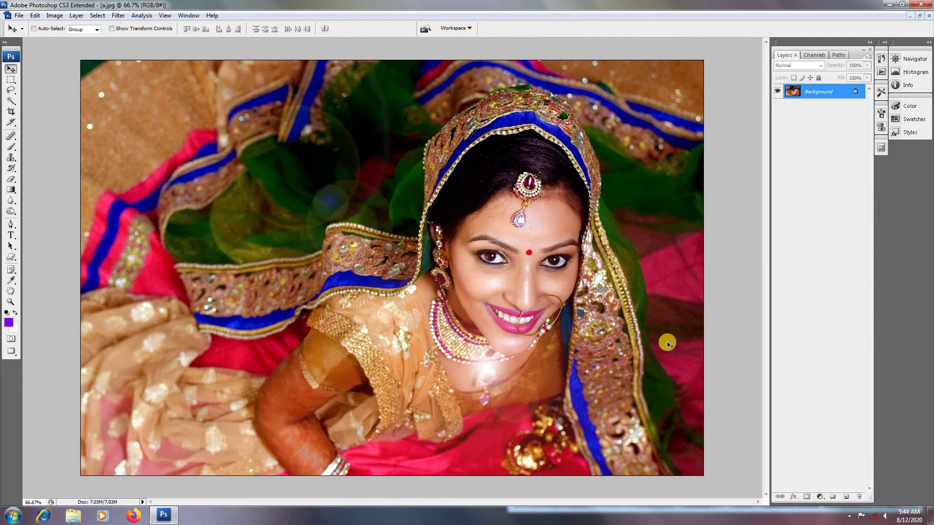
pyautogui.hotkey('ctrl', 'Tab')
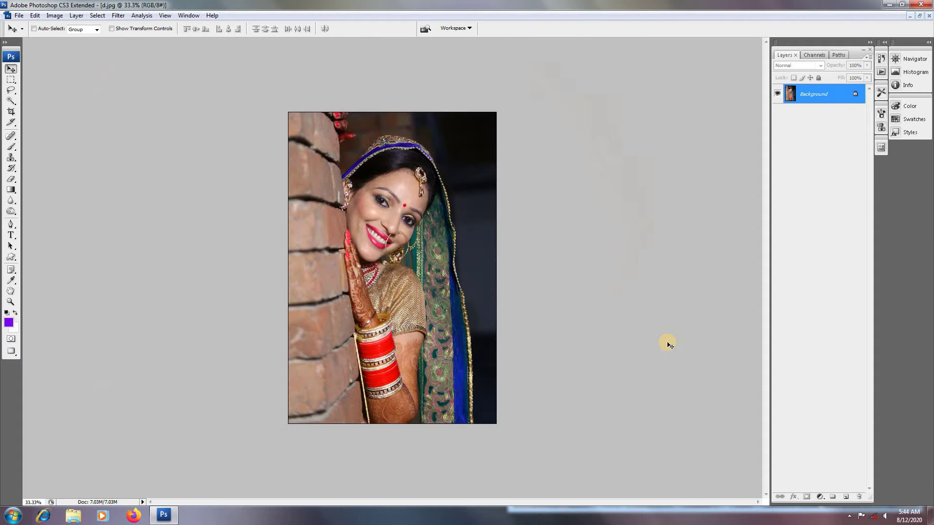
pyautogui.hotkey('ctrl', 'Tab')
pyautogui.hotkey('ctrl', 'Tab')
pyautogui.hotkey('ctrl', 'Tab')
pyautogui.hotkey('ctrl', 'Tab')
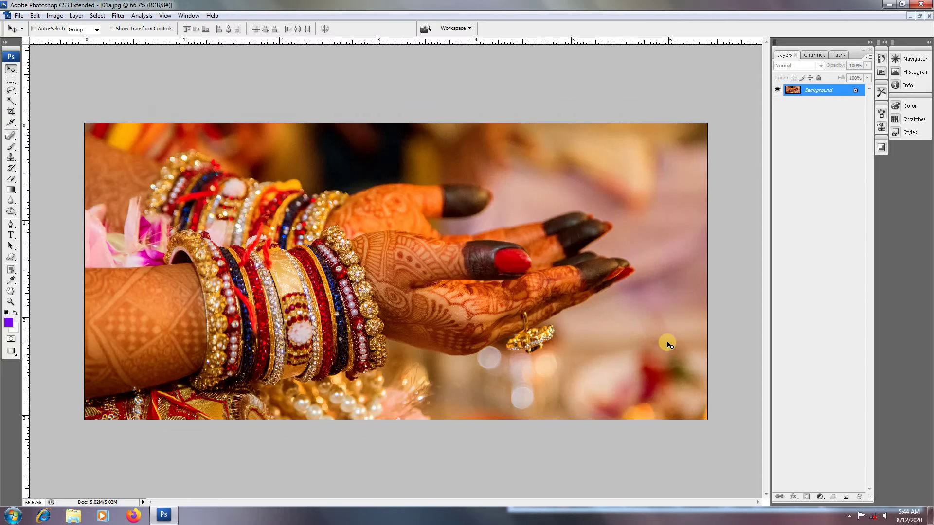
pyautogui.hotkey('ctrl', 'Tab')
pyautogui.hotkey('ctrl', 'Tab')
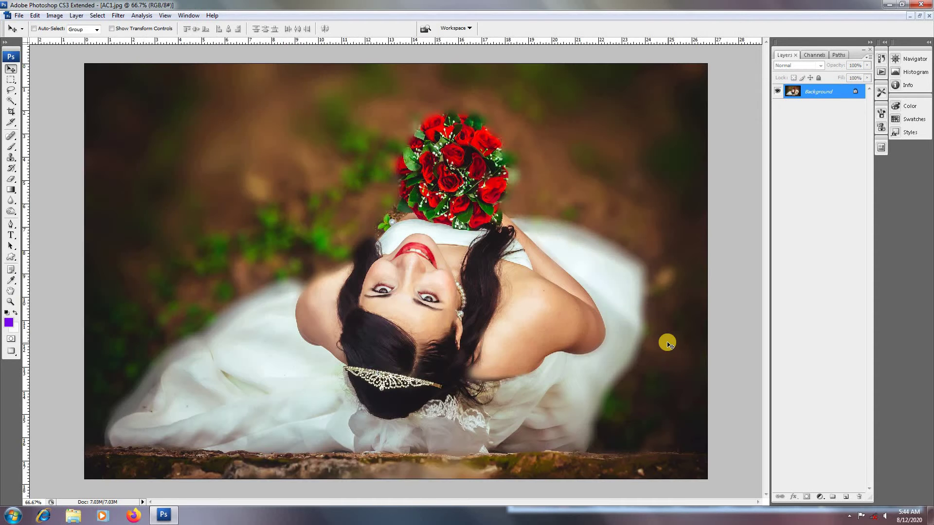
pyautogui.hotkey('ctrl', 'a')
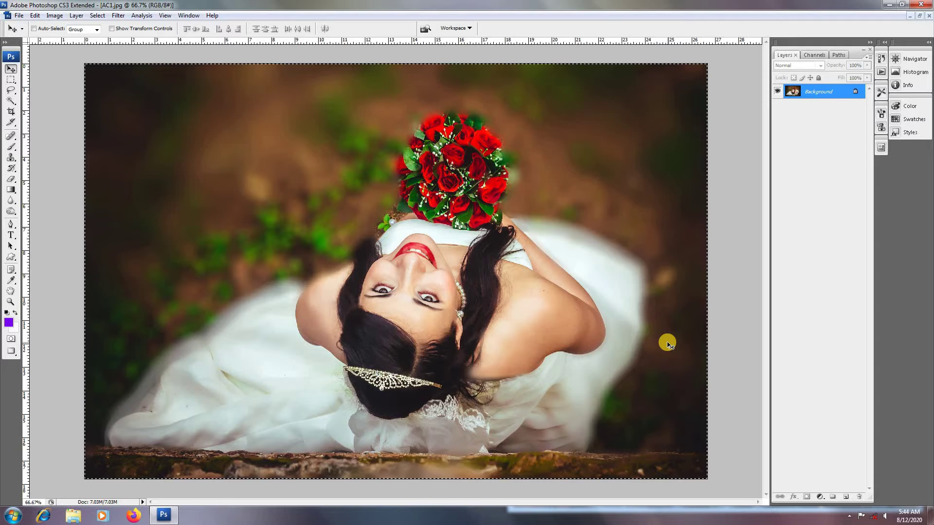
# Step: Close the Untitled-2 title image without saving it and return to the blank album sheet, Untitled-3
pyautogui.hotkey('ctrl', 'Tab')
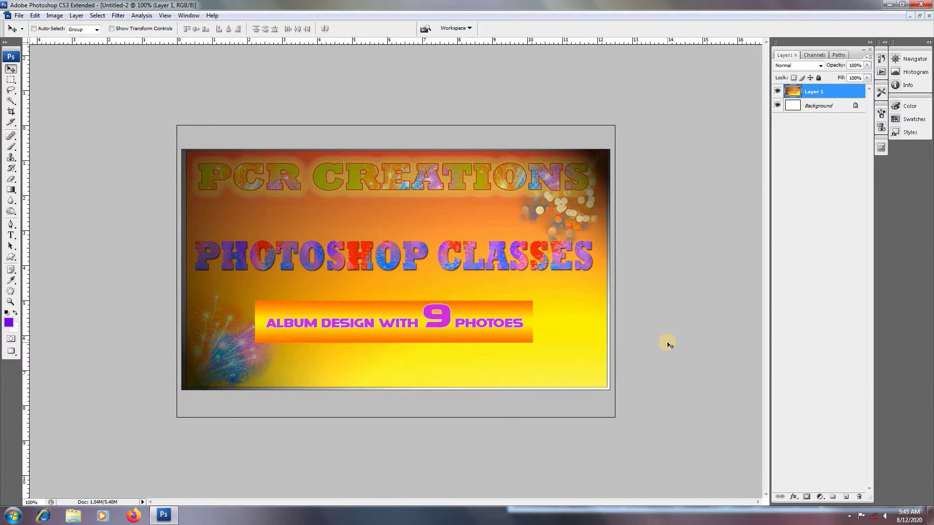
pyautogui.hotkey('ctrl', 'w')
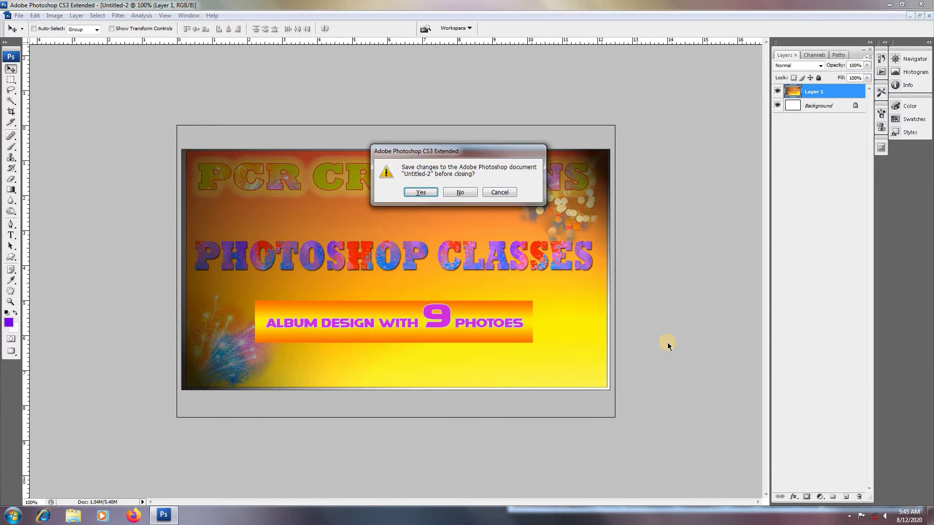
pyautogui.click(459, 191)
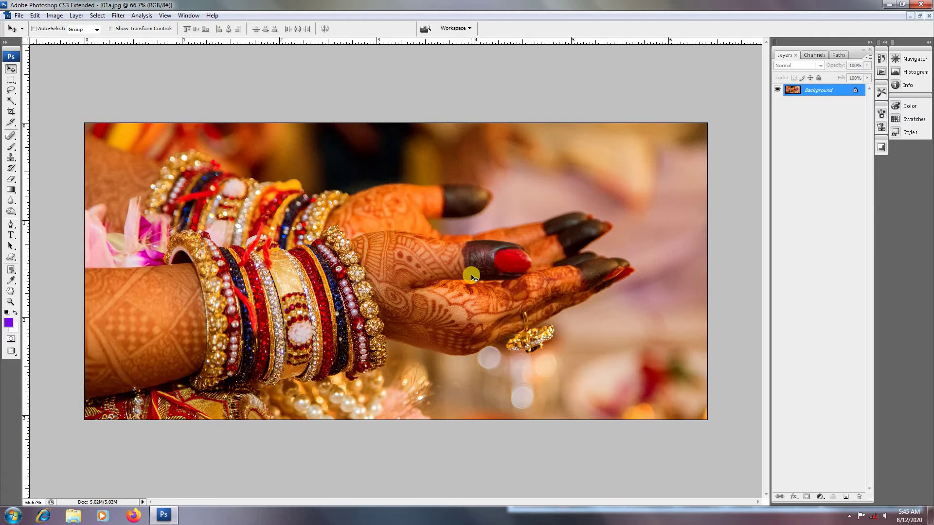
pyautogui.hotkey('ctrl', 'Tab')
pyautogui.hotkey('ctrl', 'Tab')
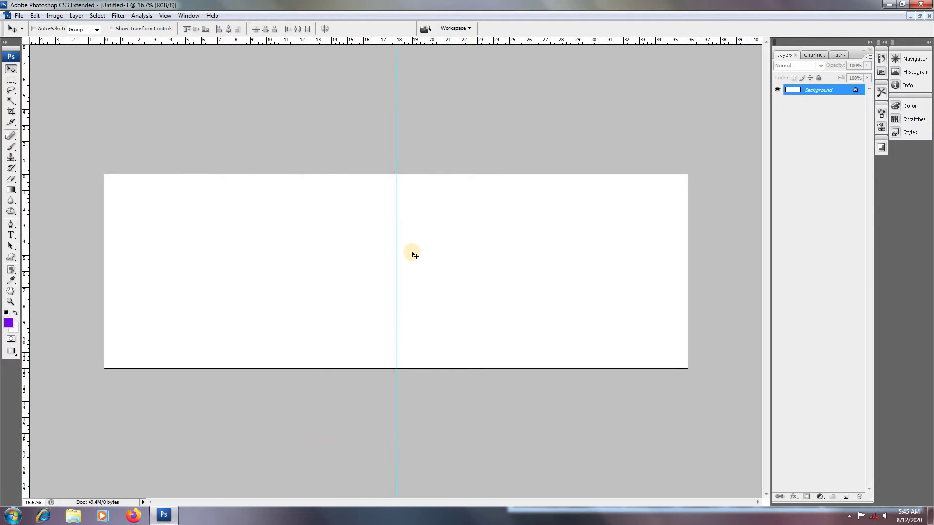
# Step: Draw a circular selection about 9 inches in diameter on the left half of the sheet with the Elliptical Marquee tool
pyautogui.click(11, 80)
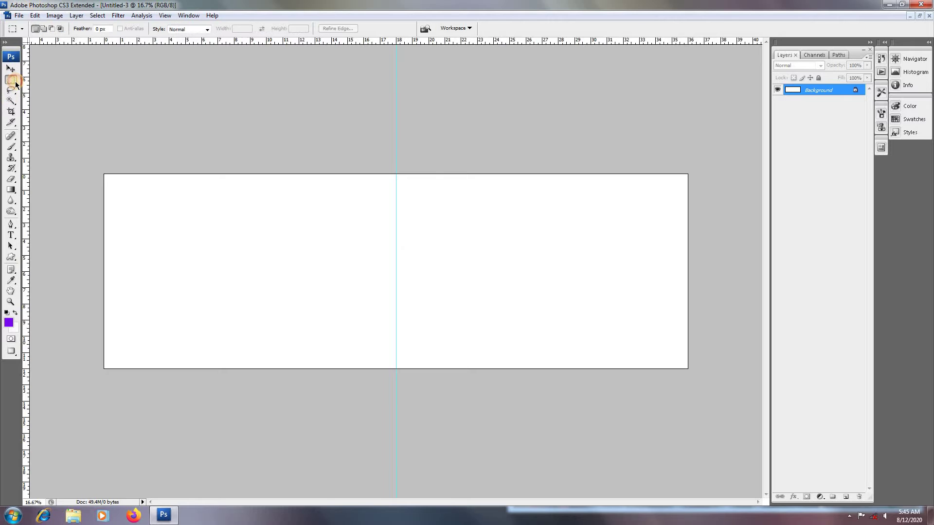
pyautogui.rightClick(16, 82)
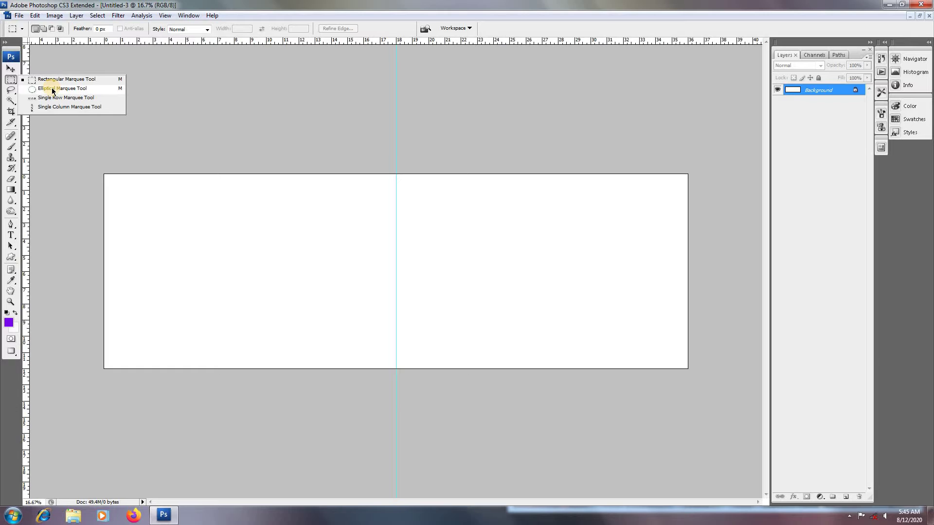
pyautogui.click(51, 88)
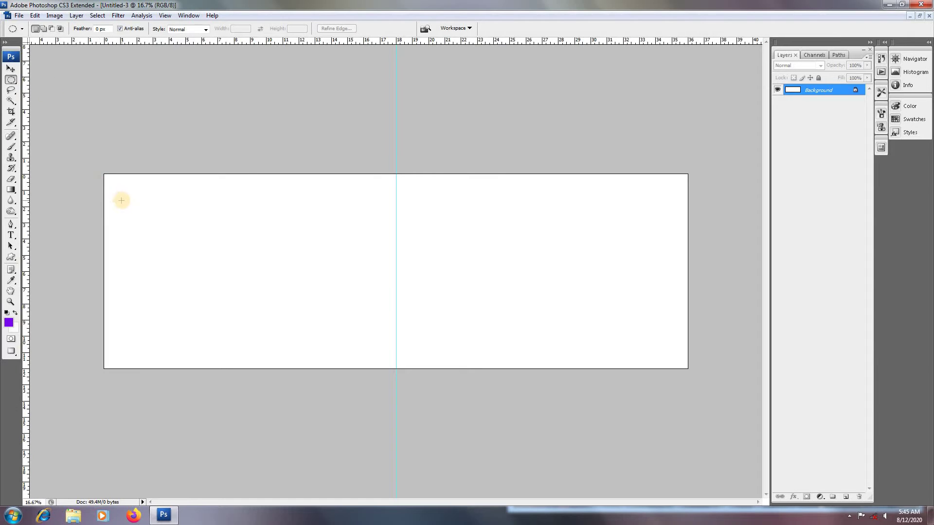
pyautogui.moveTo(125, 198); pyautogui.dragTo(212, 287)
pyautogui.moveTo(212, 287); pyautogui.dragTo(559, 319)
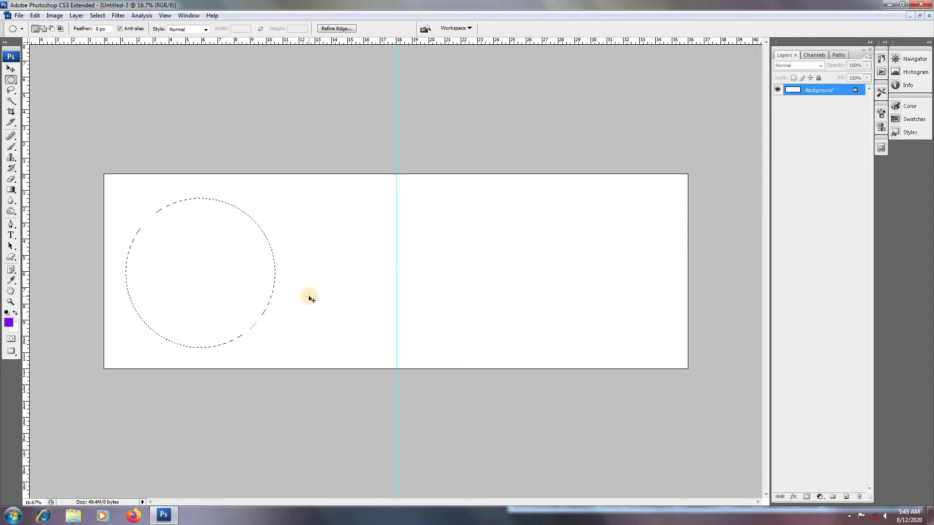
# Step: Create a new layer and fill the circular selection with yellow #e9f109 as the foreground color
pyautogui.hotkey('ctrl', 'shift', 'n')
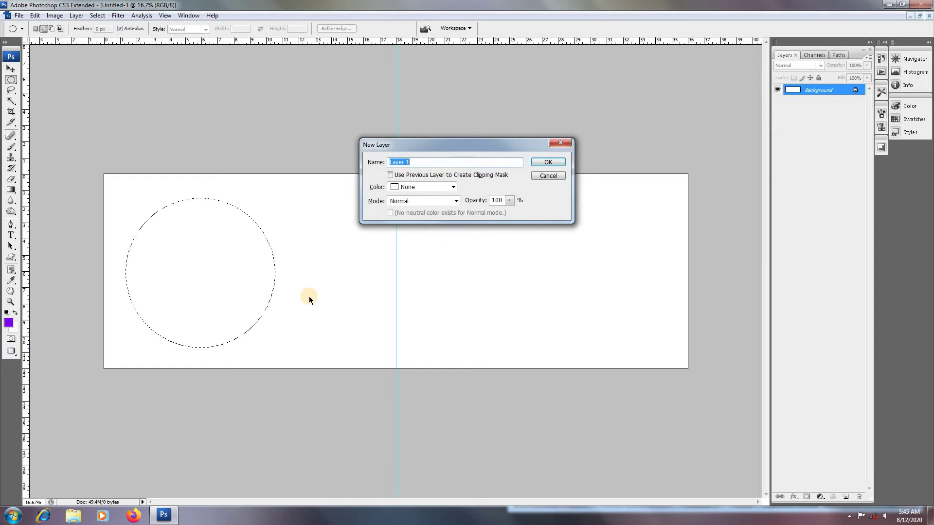
pyautogui.press('Return')
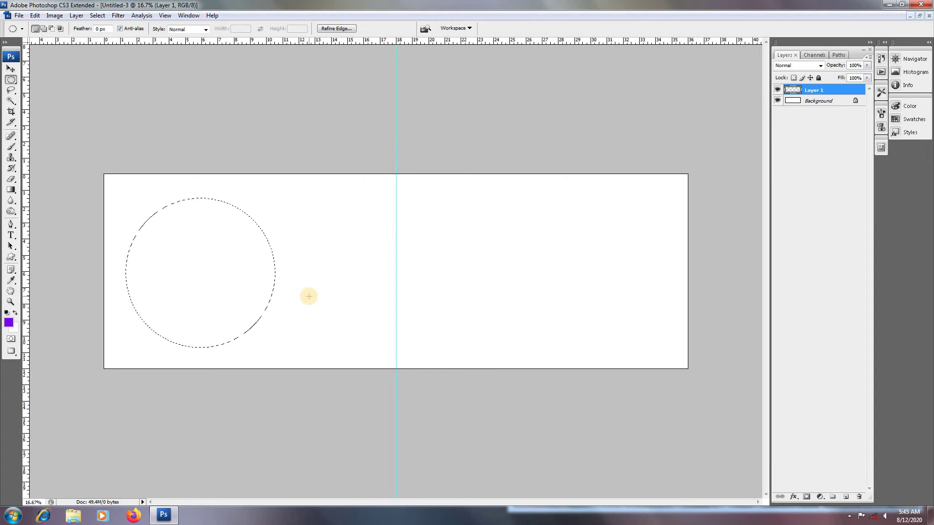
pyautogui.click(9, 322)
pyautogui.click(762, 191)
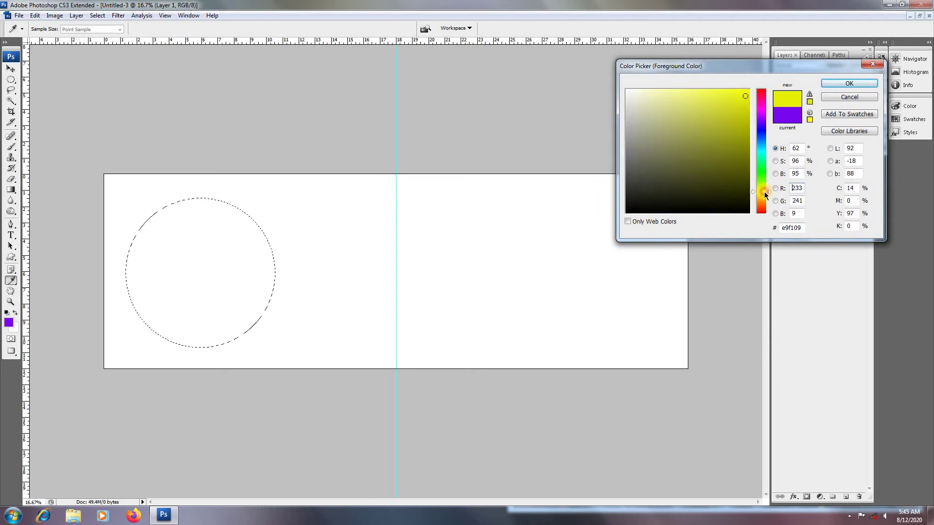
pyautogui.click(832, 82)
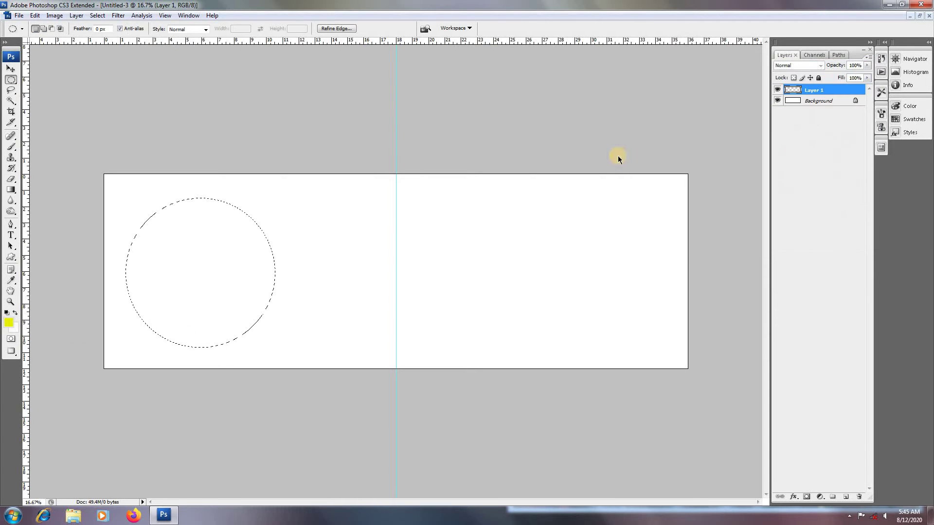
pyautogui.press('alt')
pyautogui.hotkey('alt', 'BackSpace')
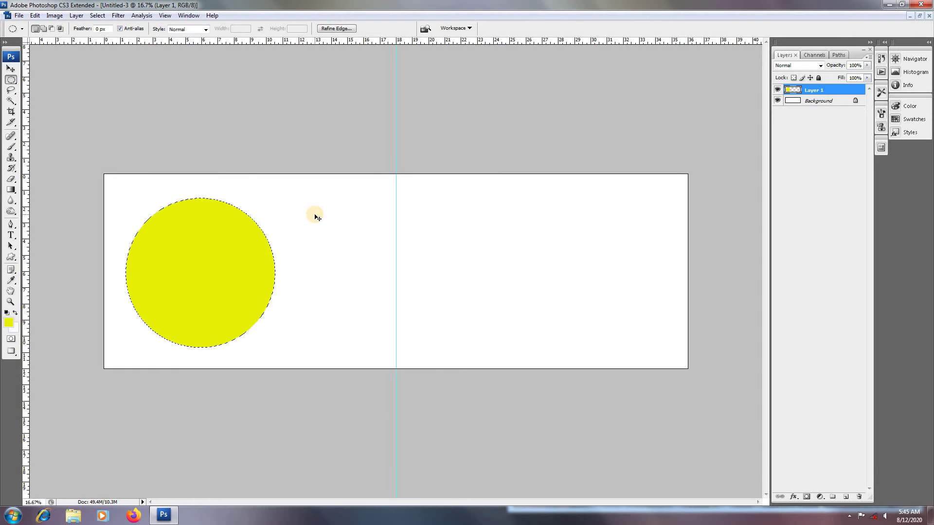
# Step: Deselect, start a free transform on the yellow circle, enlarge it to 164.1% and move its upper half above the sheet's top edge
pyautogui.hotkey('ctrl', 'd')
pyautogui.hotkey('ctrl', 't')
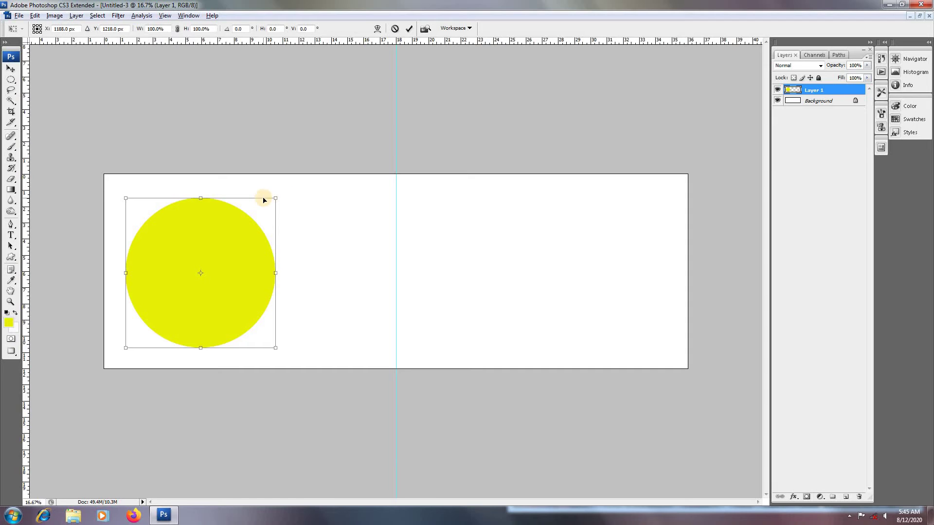
pyautogui.moveTo(275, 199); pyautogui.dragTo(287, 161)
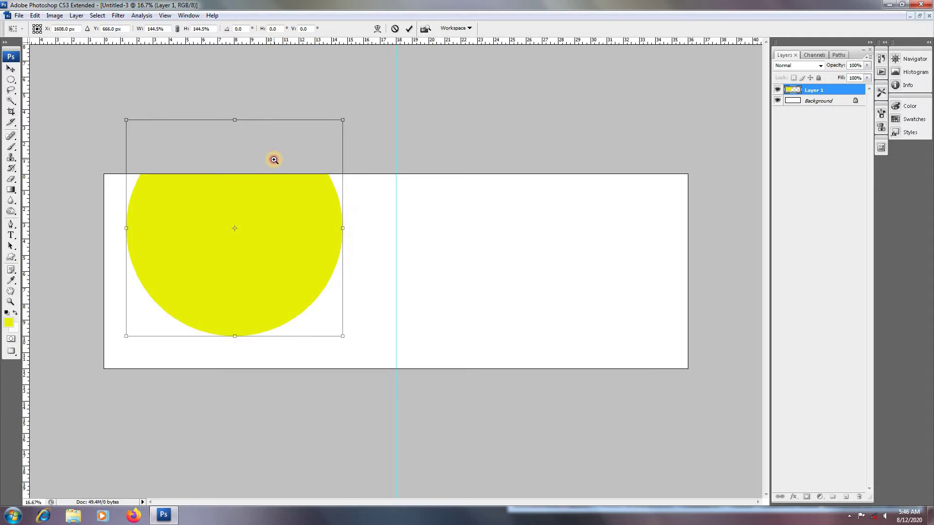
pyautogui.keyDown('ctrl'); pyautogui.click(257, 211); pyautogui.keyUp('ctrl')
pyautogui.moveTo(279, 188); pyautogui.dragTo(246, 195)
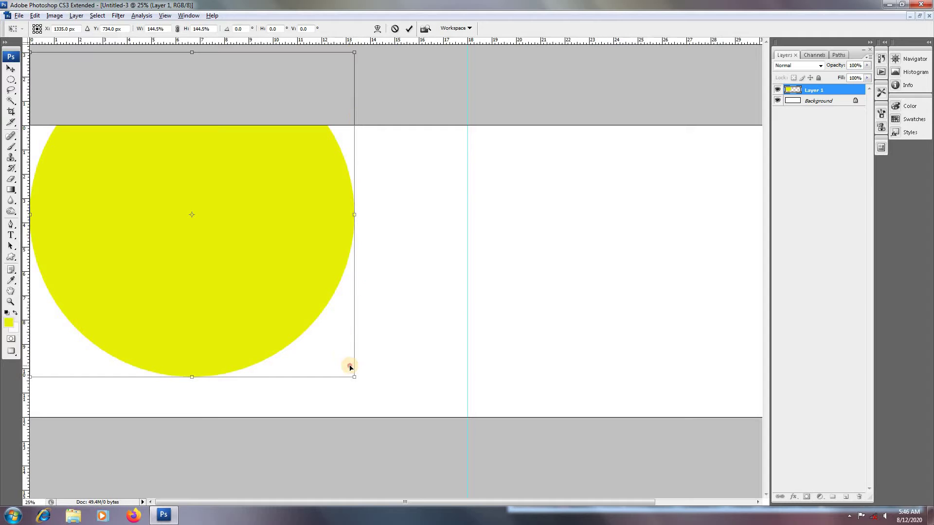
pyautogui.moveTo(357, 378); pyautogui.dragTo(396, 381)
pyautogui.moveTo(311, 303); pyautogui.dragTo(312, 197)
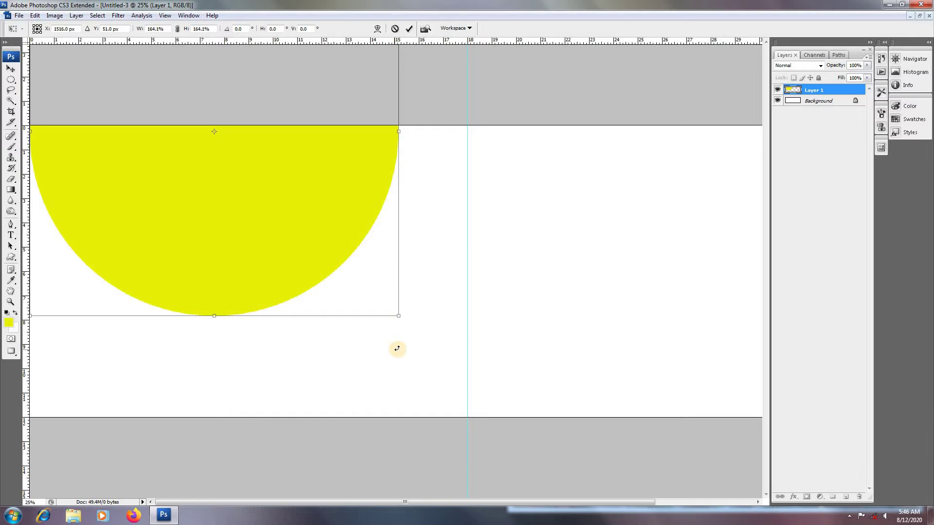
# Step: Scale the circle to 192.4% width and 184.2% height, positioned so its lower arc hangs about 7 inches below the sheet's top edge
pyautogui.moveTo(399, 315); pyautogui.dragTo(461, 346)
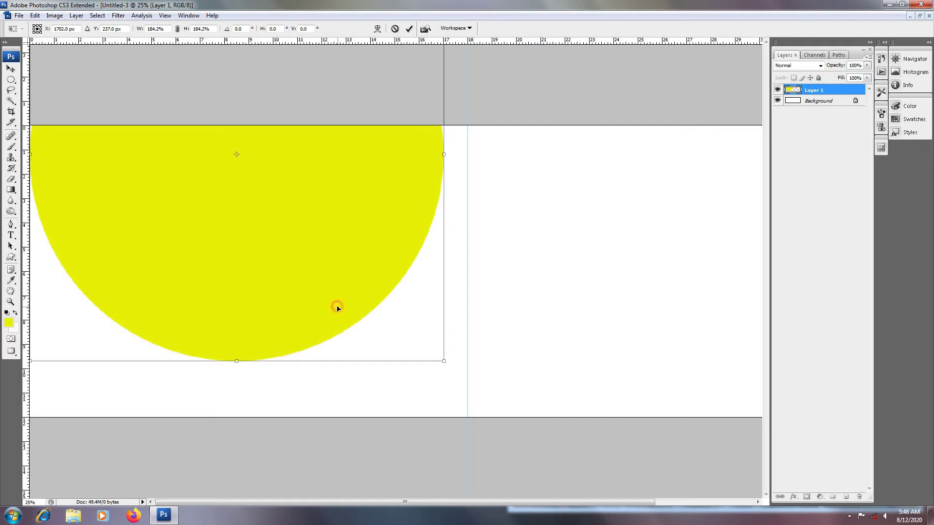
pyautogui.moveTo(337, 308); pyautogui.dragTo(319, 238)
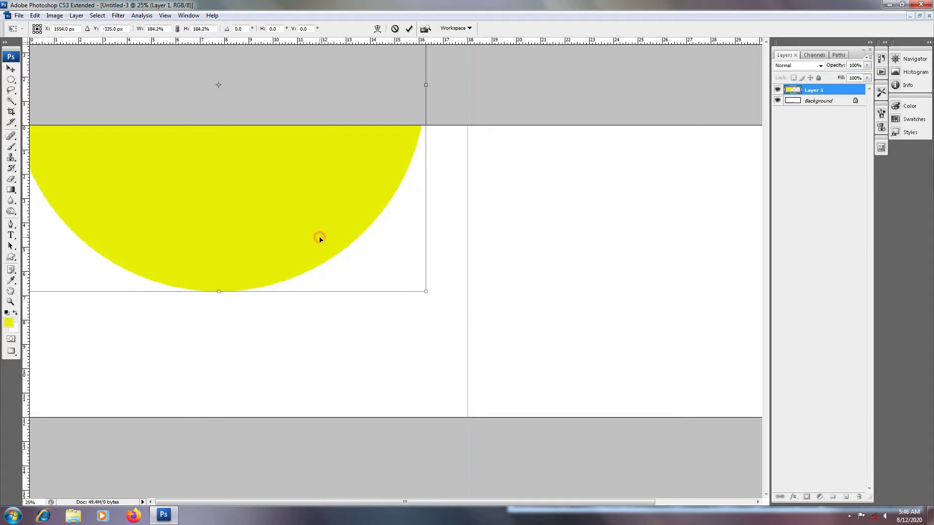
pyautogui.moveTo(425, 83); pyautogui.dragTo(444, 80)
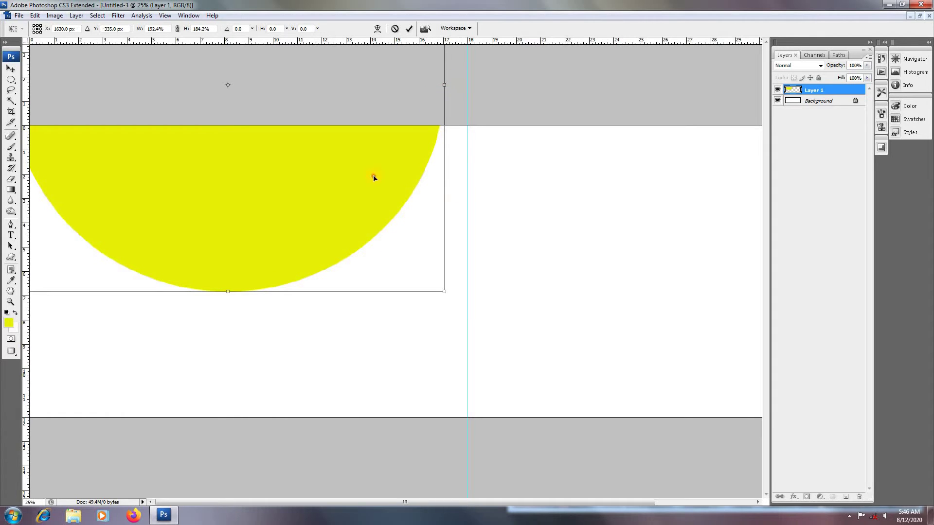
pyautogui.moveTo(373, 177); pyautogui.dragTo(376, 180)
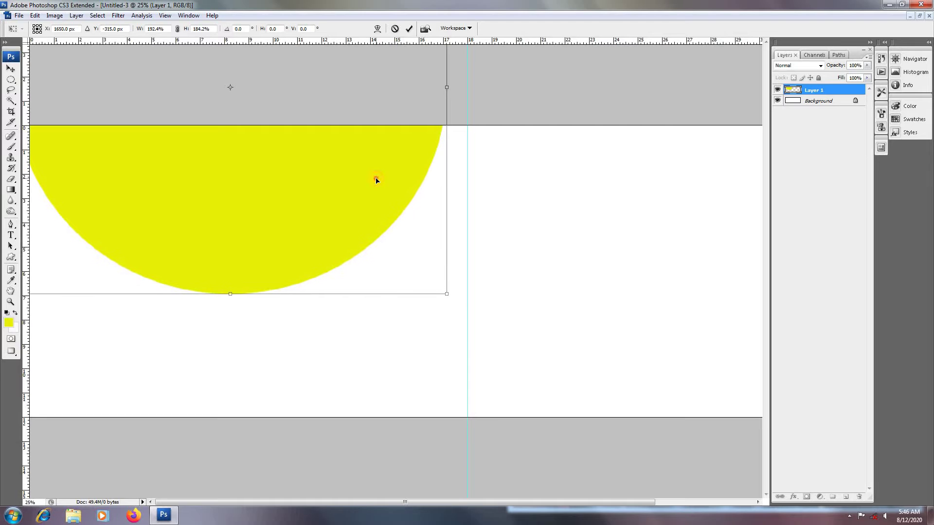
pyautogui.press('m')
pyautogui.press('Return')
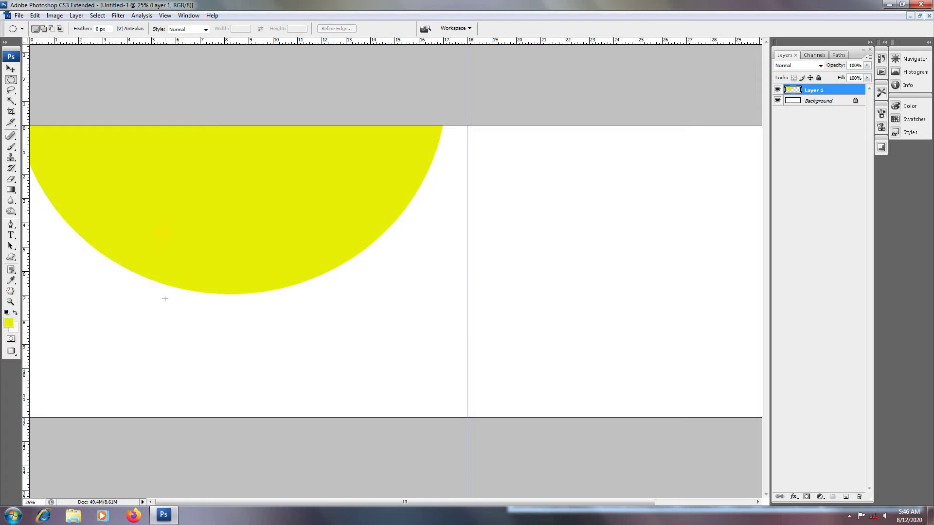
# Step: Load the yellow circle on Layer 1 as a selection and paste the copied bride photo into it
pyautogui.click(20, 16)
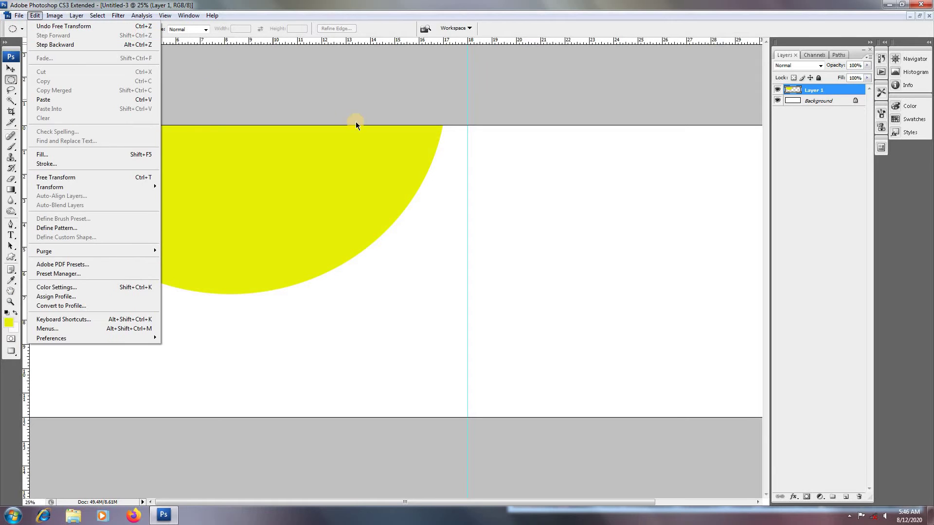
pyautogui.click(343, 99)
pyautogui.press('v')
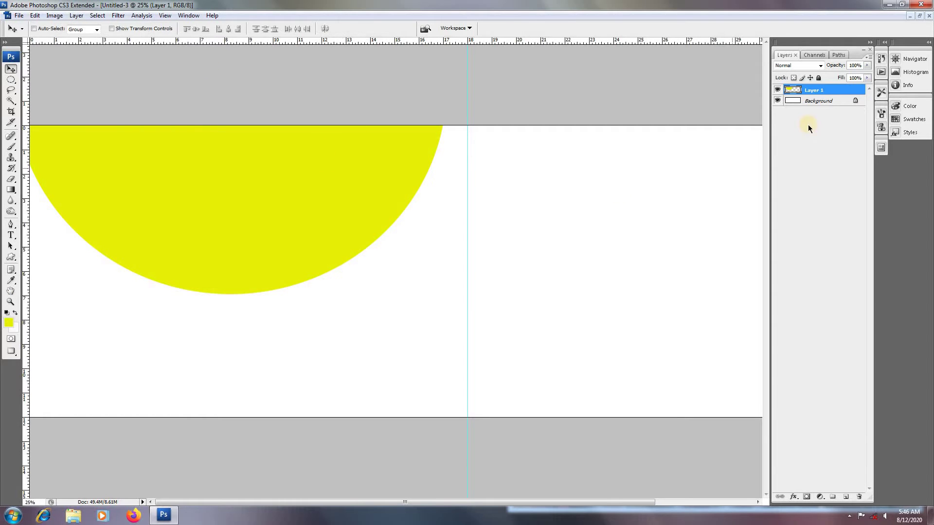
pyautogui.click(798, 92)
pyautogui.moveTo(795, 92); pyautogui.dragTo(791, 85)
pyautogui.keyDown('ctrl'); pyautogui.click(792, 92); pyautogui.keyUp('ctrl')
pyautogui.hotkey('ctrl', 'shift', 'v')
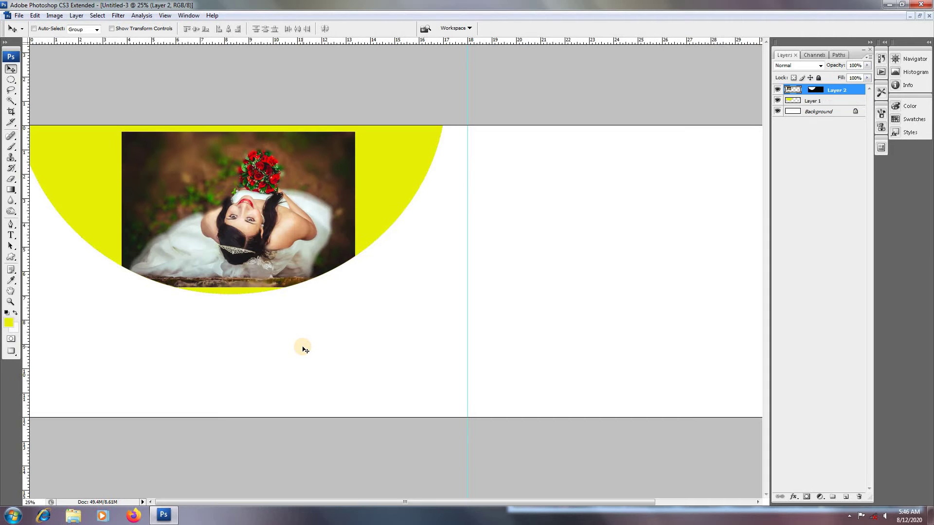
# Step: Free-transform the bride photo to 117.7% inside the yellow circle segment
pyautogui.hotkey('ctrl', 't')
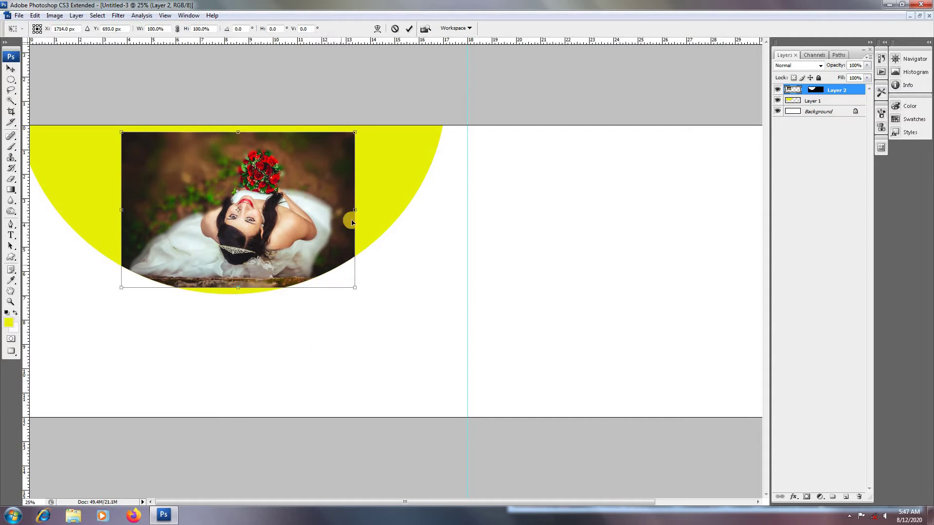
pyautogui.moveTo(290, 228); pyautogui.dragTo(289, 215)
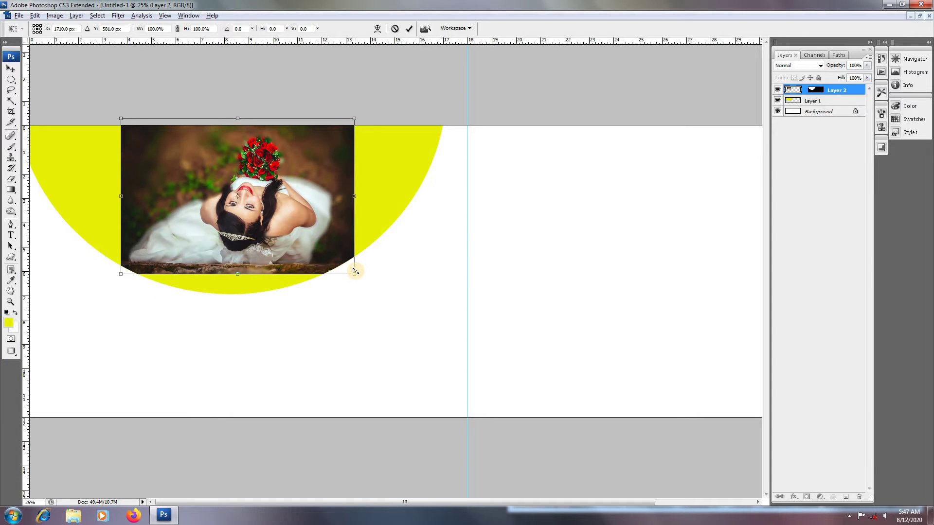
pyautogui.moveTo(355, 271); pyautogui.dragTo(381, 298)
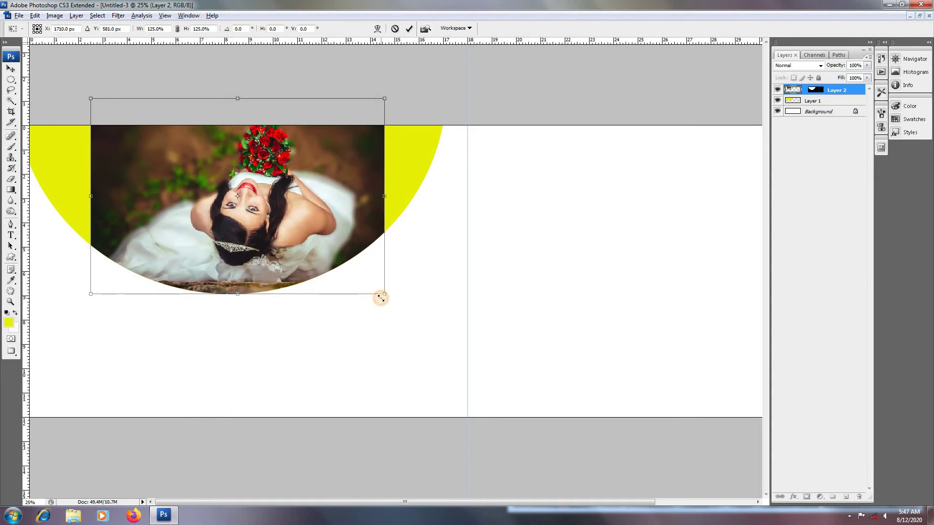
pyautogui.moveTo(339, 218); pyautogui.dragTo(319, 229)
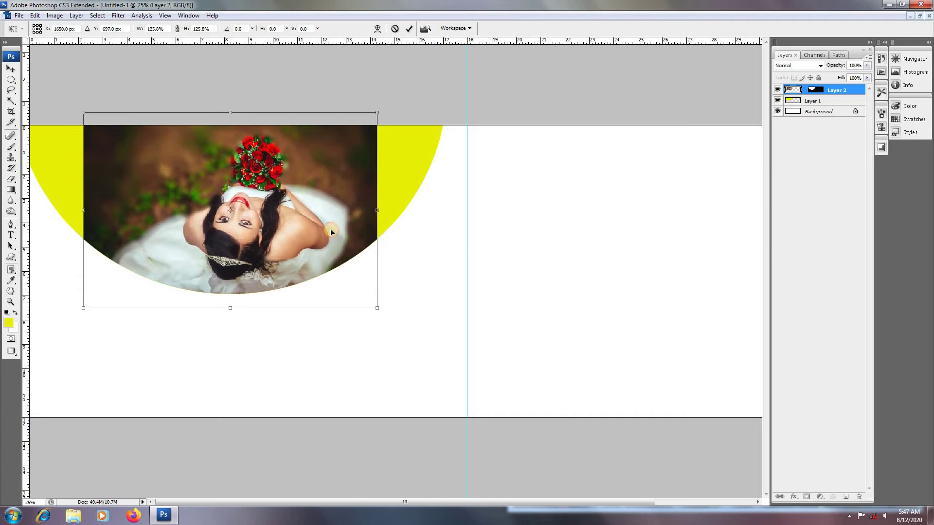
pyautogui.moveTo(380, 310); pyautogui.dragTo(370, 300)
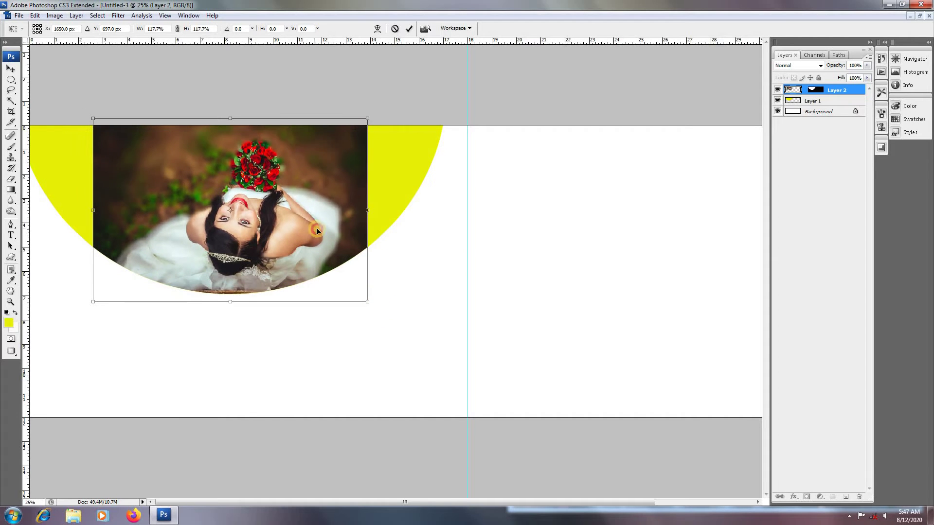
# Step: Move the bride photo up and nudge it left until its lower edge meets the bottom of the arc, and apply the transform
pyautogui.moveTo(315, 232); pyautogui.dragTo(324, 223)
pyautogui.press('Left')
pyautogui.press('Left')
pyautogui.press('Left')
pyautogui.press('Left')
pyautogui.press('Left')
pyautogui.press('Left')
pyautogui.press('Left')
pyautogui.press('Left')
pyautogui.press('Left')
pyautogui.press('Left')
pyautogui.press('Left')
pyautogui.press('Left')
pyautogui.press('Left')
pyautogui.press('Left')
pyautogui.press('Left')
pyautogui.press('Left')
pyautogui.press('Left')
pyautogui.press('Left')
pyautogui.press('Left')
pyautogui.press('Left')
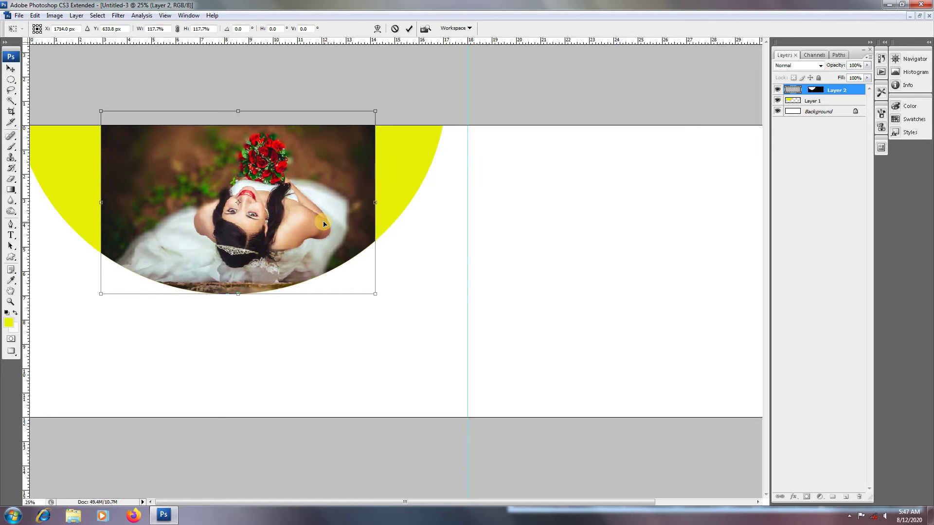
pyautogui.press('Left')
pyautogui.press('Left')
pyautogui.press('Left')
pyautogui.press('Left')
pyautogui.press('Left')
pyautogui.press('Left')
pyautogui.press('Left')
pyautogui.press('Left')
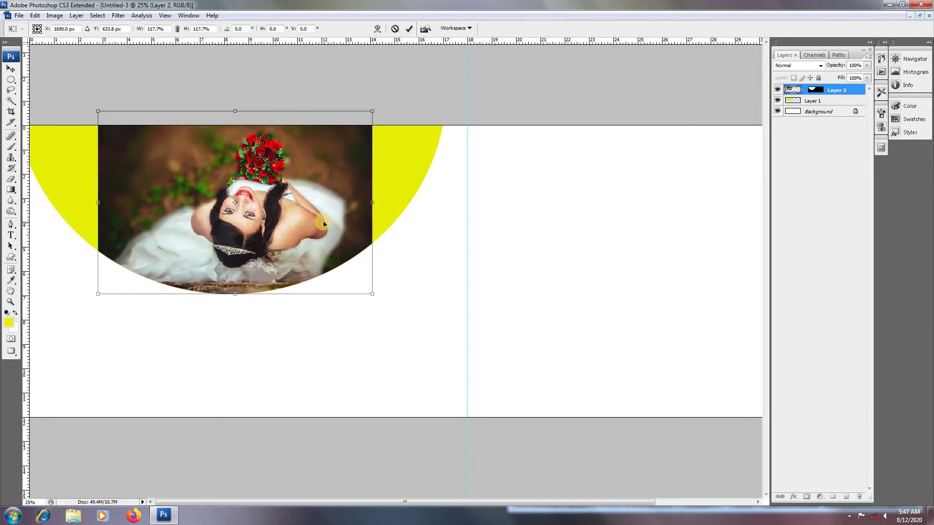
pyautogui.press('Return')
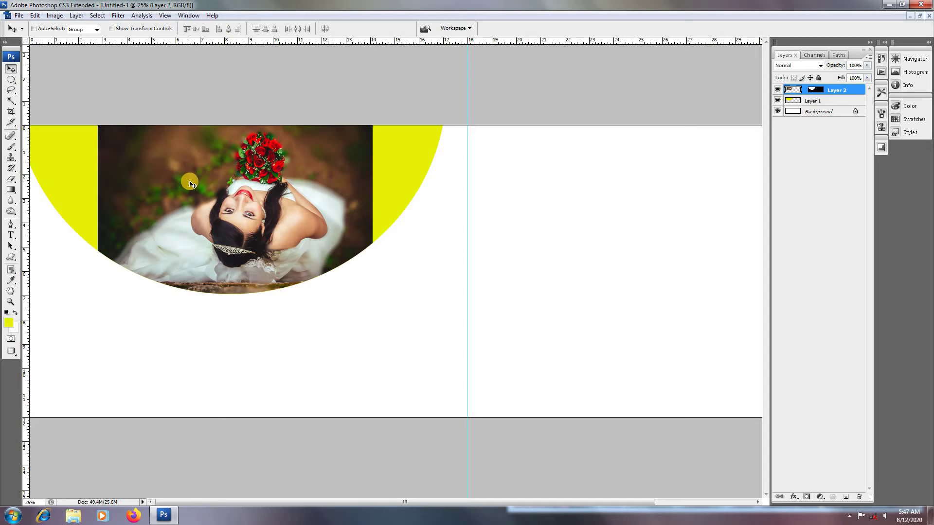
# Step: Align the horizontal centres of the bride photo and the yellow circle, and make only Layer 2 active
pyautogui.keyDown('shift'); pyautogui.click(828, 103); pyautogui.keyUp('shift')
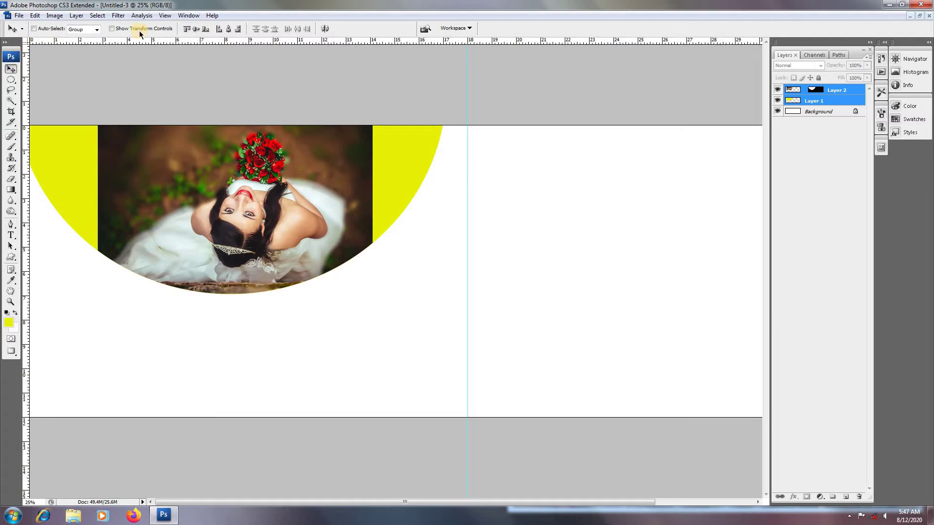
pyautogui.click(228, 31)
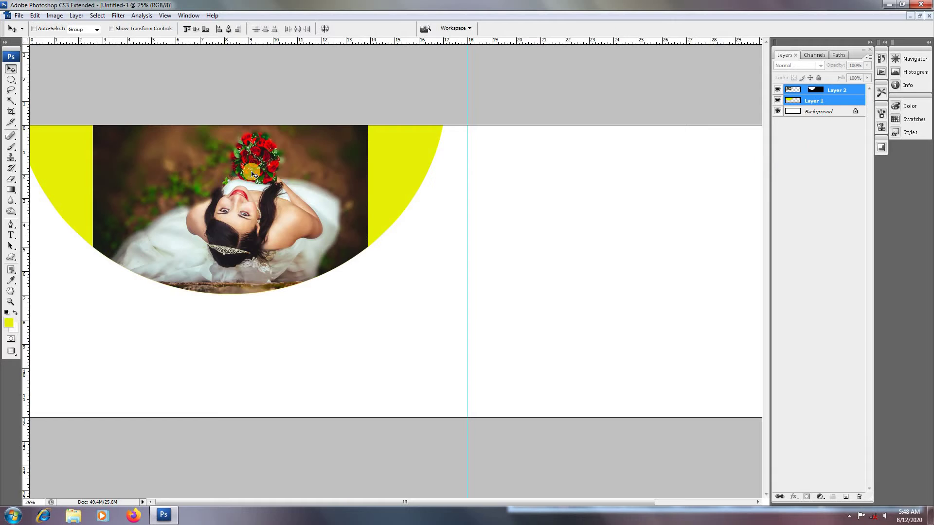
pyautogui.click(796, 89)
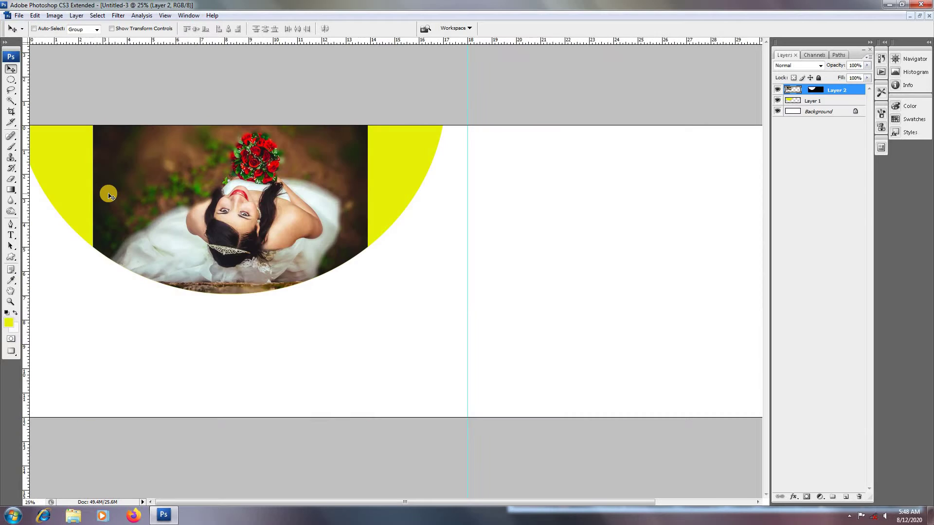
# Step: Paste the bouquet photo into the yellow circle's selection and scale it down to cover the gap left of the bride photo
pyautogui.keyDown('ctrl'); pyautogui.click(794, 102); pyautogui.keyUp('ctrl')
pyautogui.hotkey('ctrl', 'shift', 'v')
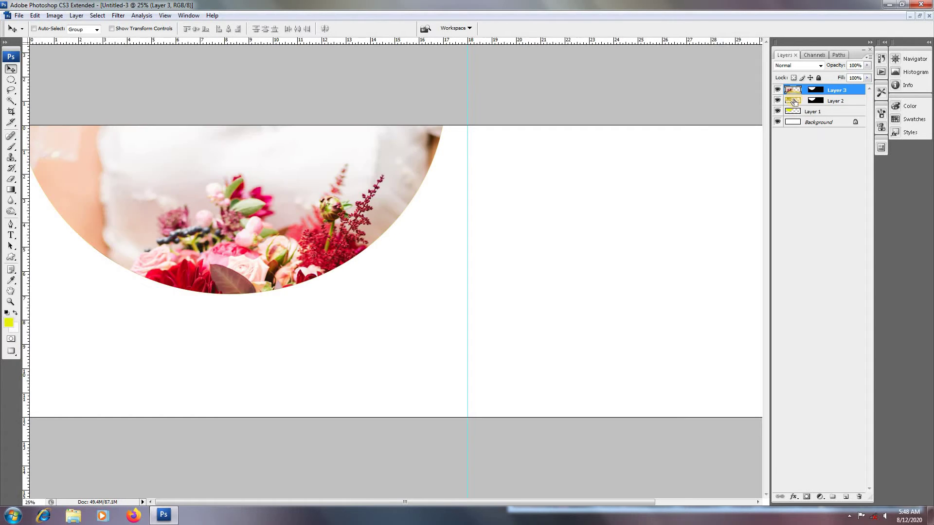
pyautogui.hotkey('ctrl', 't')
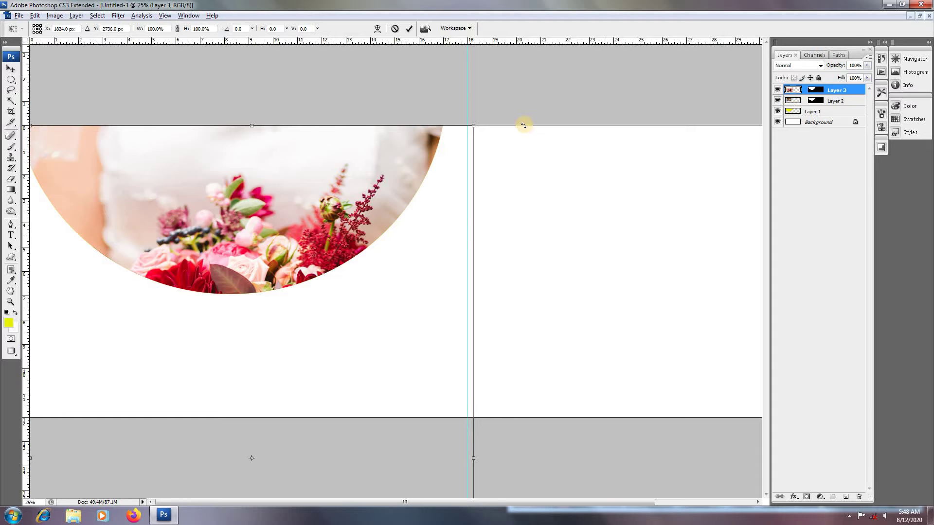
pyautogui.moveTo(474, 127); pyautogui.dragTo(117, 62)
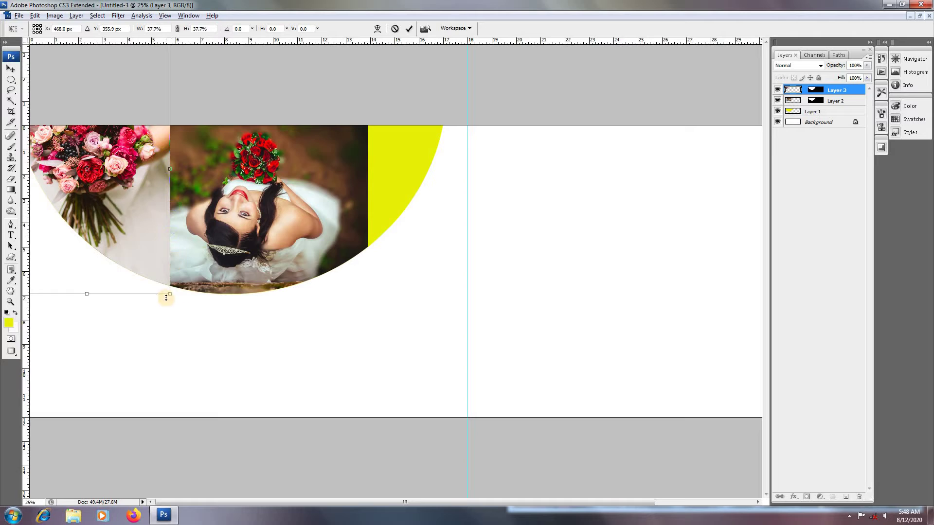
pyautogui.moveTo(168, 292); pyautogui.dragTo(122, 217)
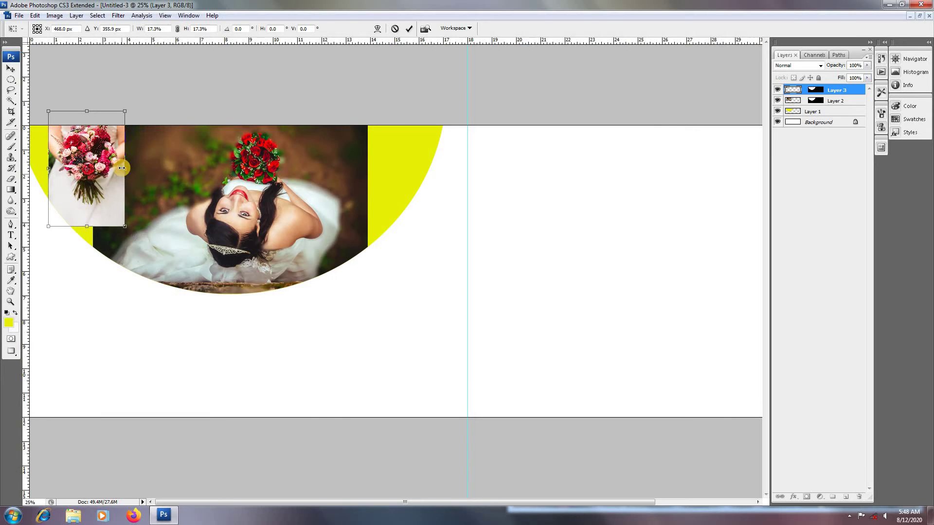
pyautogui.moveTo(119, 167); pyautogui.dragTo(98, 177)
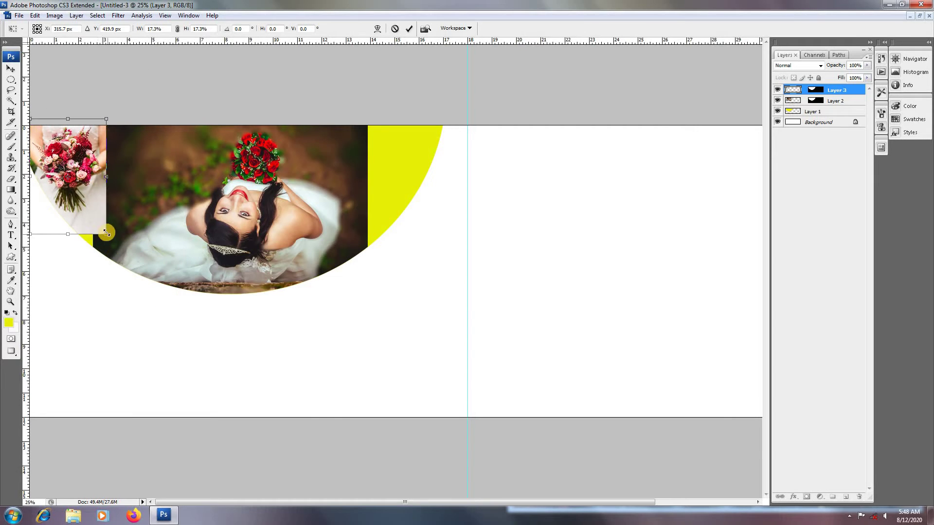
pyautogui.moveTo(107, 234); pyautogui.dragTo(113, 254)
pyautogui.press('Return')
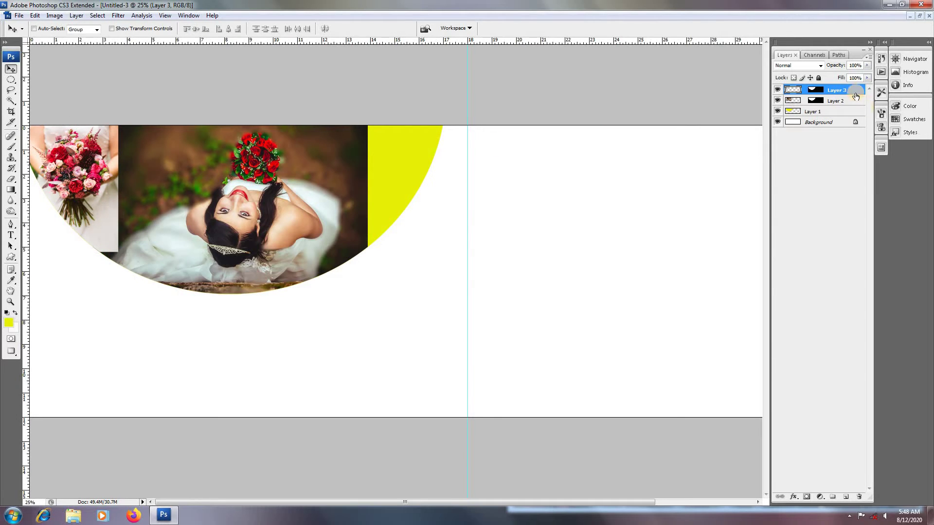
# Step: Move the bouquet layer below the bride photo's layer, shift it slightly left, and place a duplicate in the gap on the bride photo's right side
pyautogui.moveTo(850, 90); pyautogui.dragTo(850, 103)
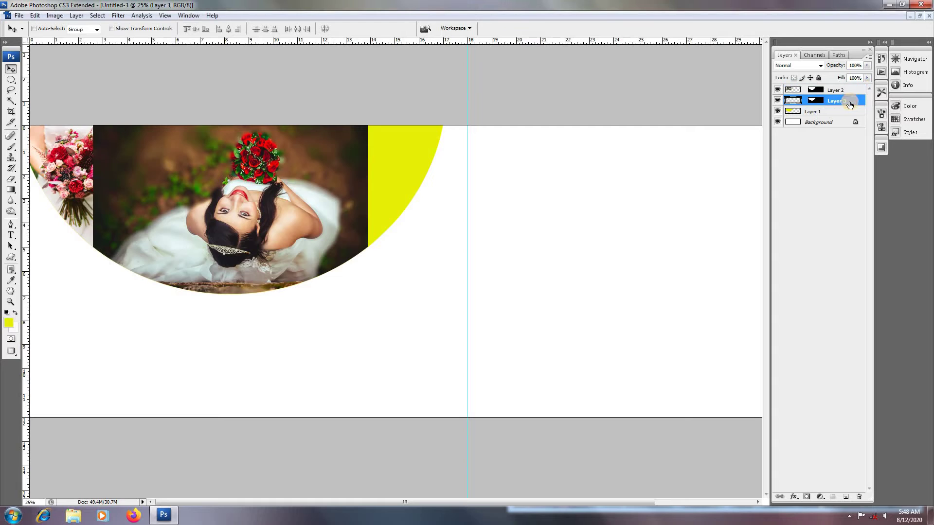
pyautogui.rightClick(124, 195)
pyautogui.click(116, 185)
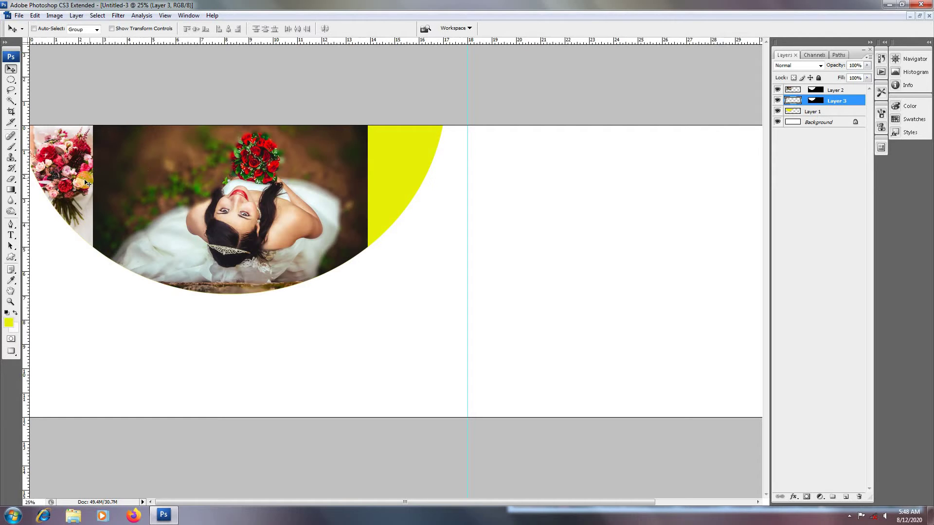
pyautogui.moveTo(62, 158); pyautogui.dragTo(395, 172)
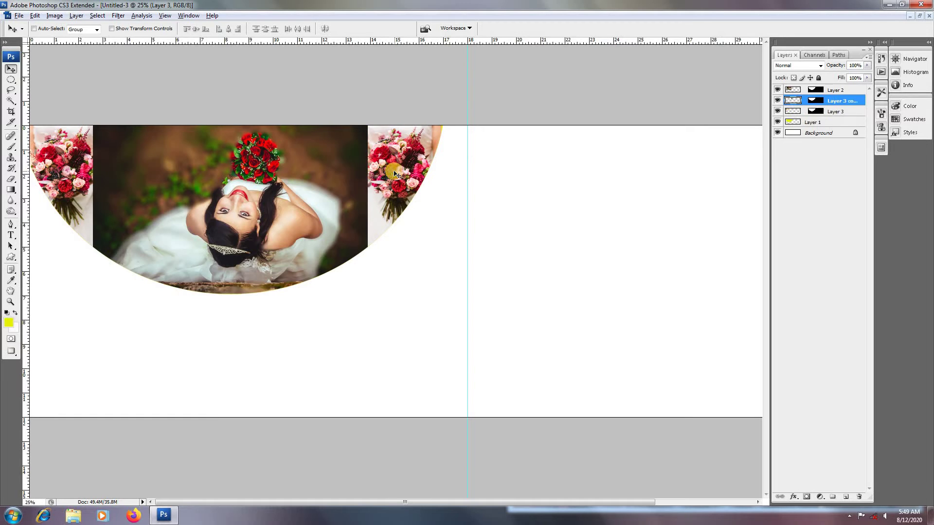
# Step: Make the bride photo's layer active and give it an outside stroke 21 px wide
pyautogui.rightClick(328, 175)
pyautogui.click(341, 183)
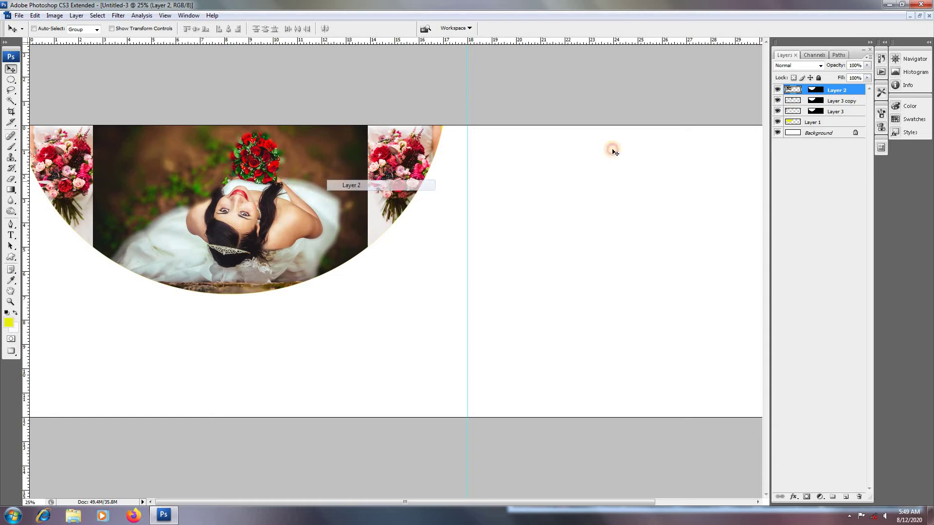
pyautogui.doubleClick(858, 91)
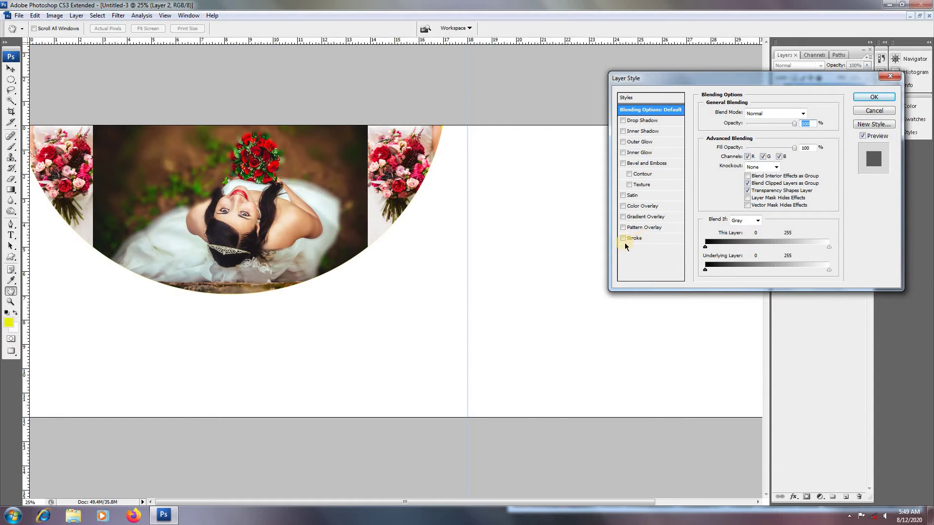
pyautogui.click(623, 237)
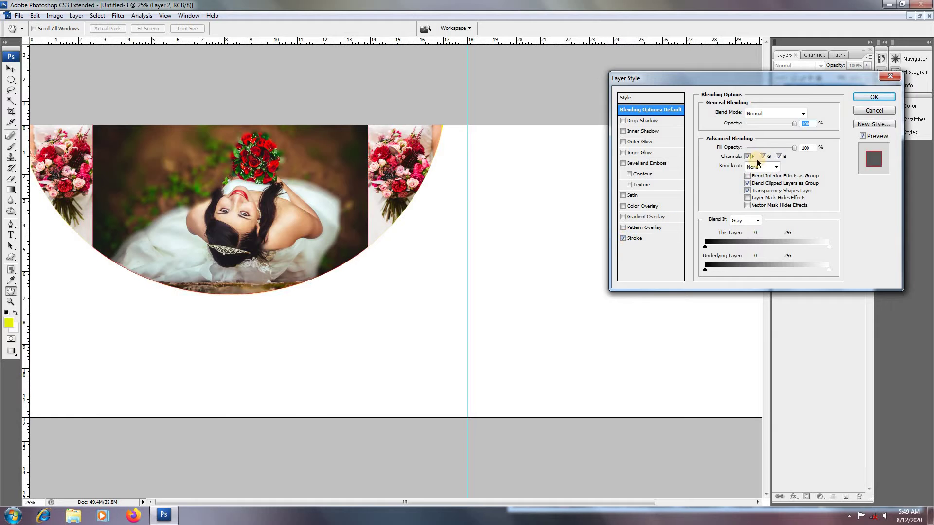
pyautogui.click(635, 238)
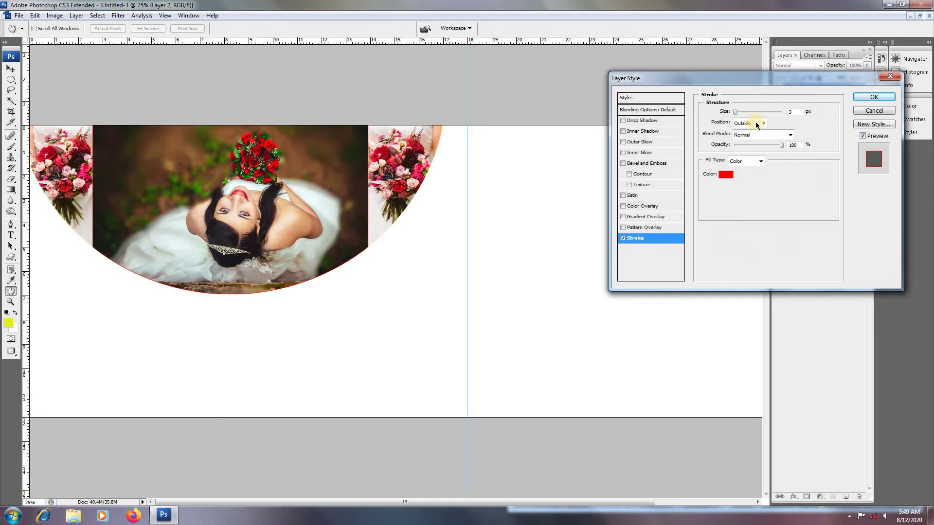
pyautogui.doubleClick(797, 111)
pyautogui.write('21')
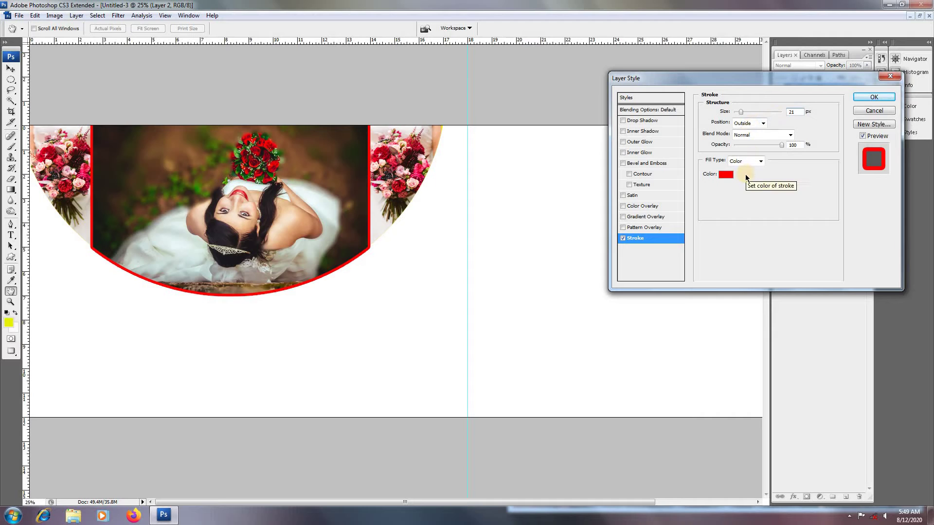
# Step: Add a drop shadow to the bride photo, set its stroke colour to f21654, and apply the layer style
pyautogui.click(653, 122)
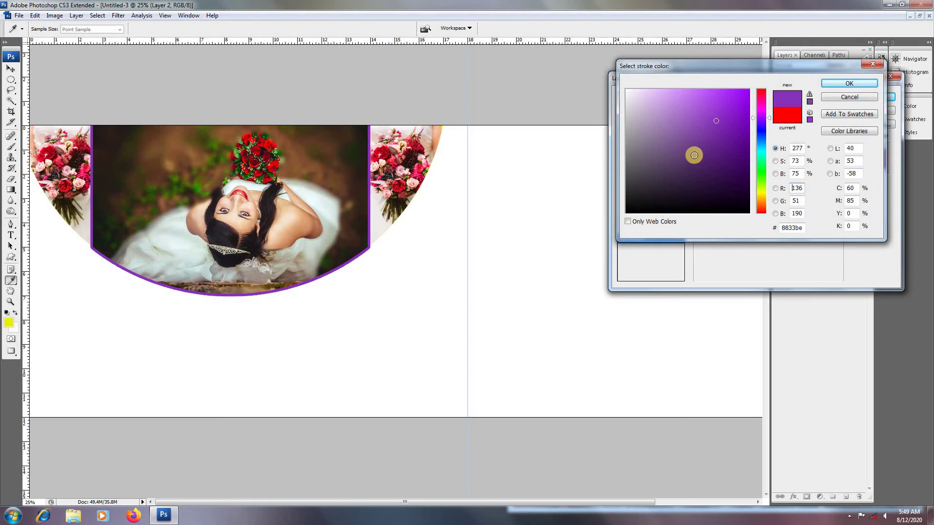
pyautogui.click(762, 207)
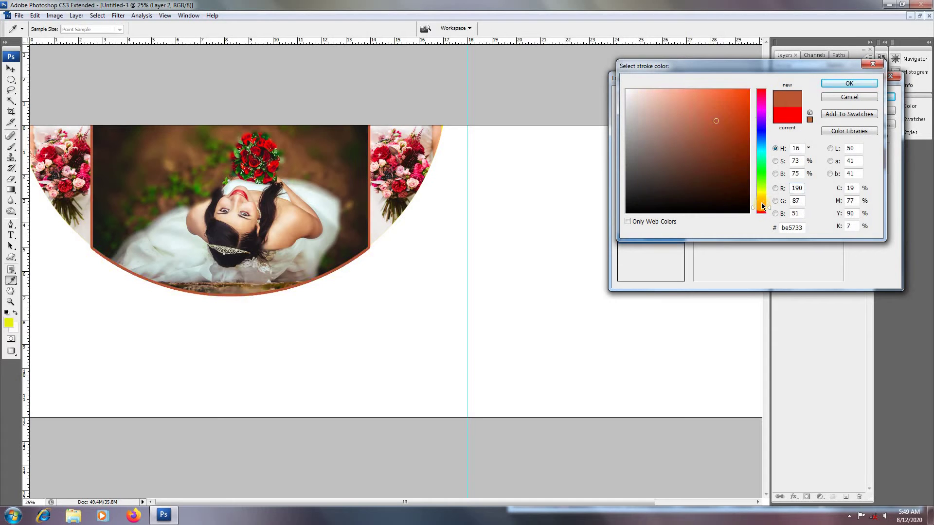
pyautogui.moveTo(763, 198); pyautogui.dragTo(762, 201)
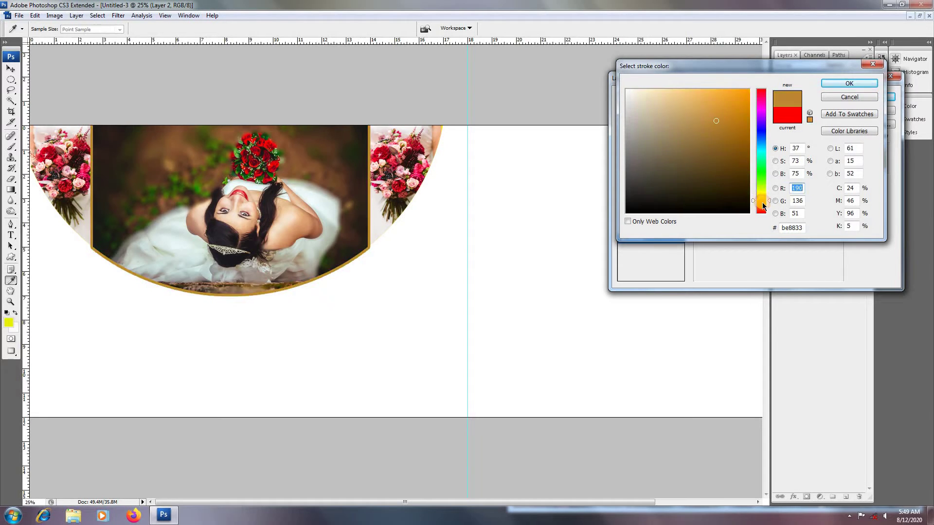
pyautogui.moveTo(764, 117); pyautogui.dragTo(763, 98)
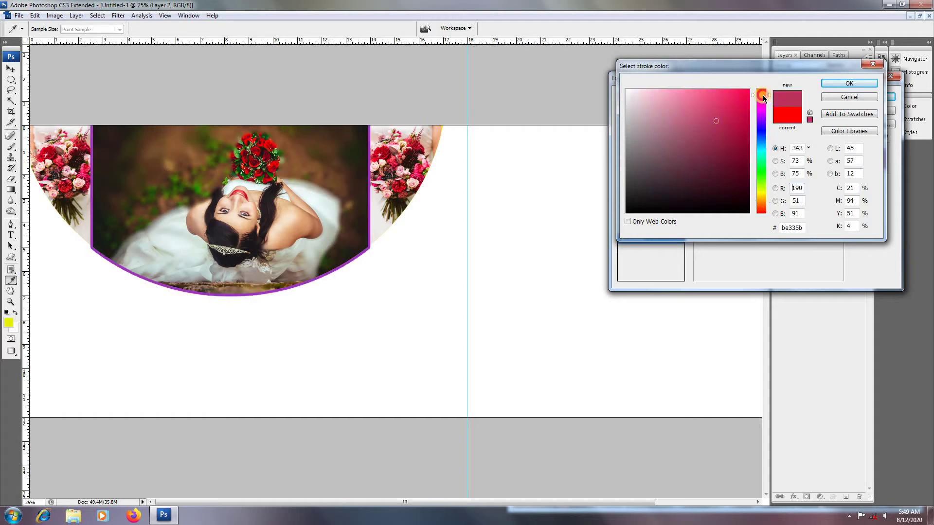
pyautogui.click(739, 96)
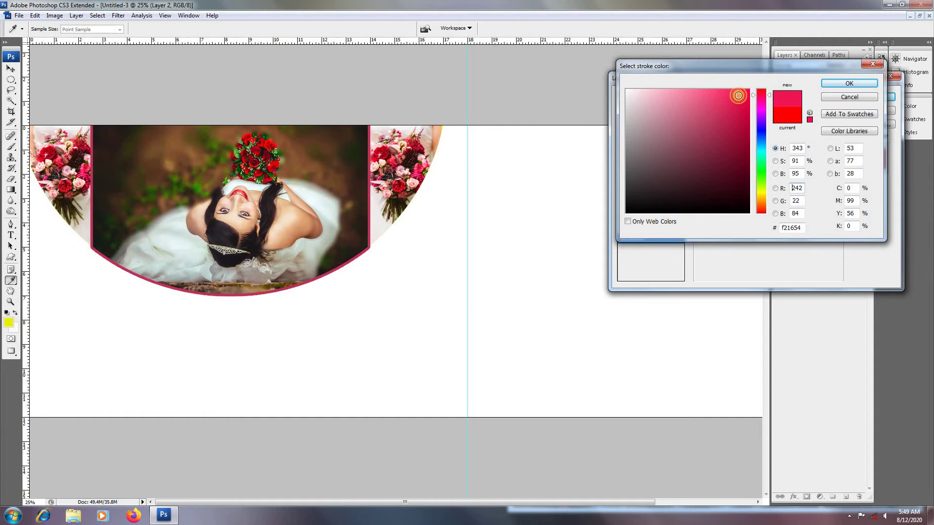
pyautogui.click(849, 83)
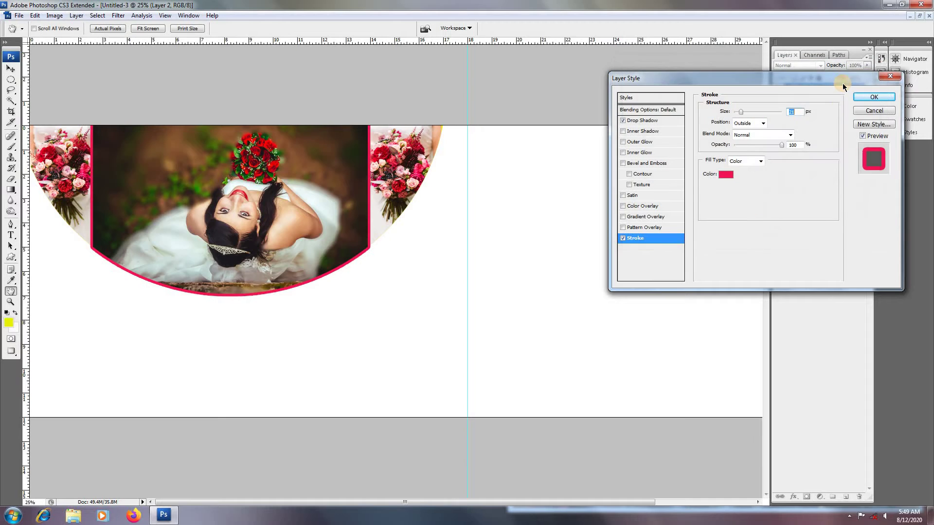
pyautogui.click(872, 95)
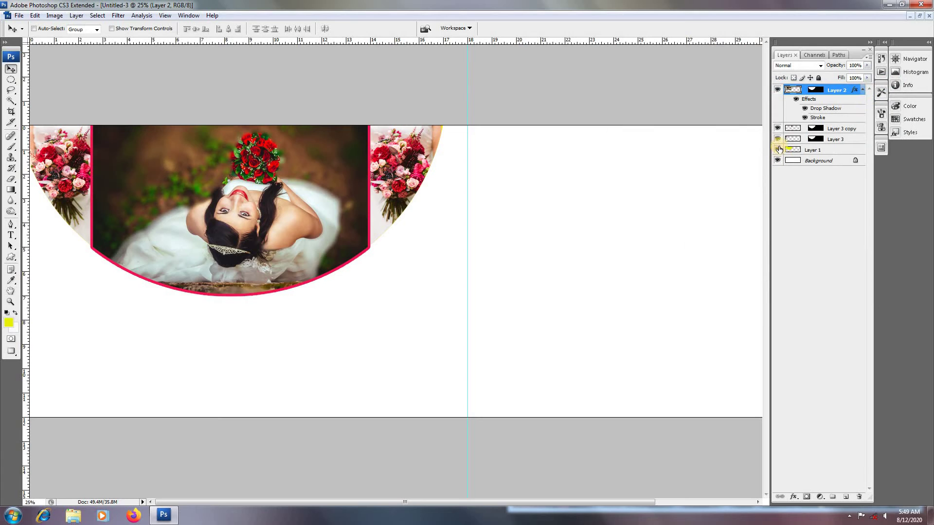
# Step: Give the large yellow circle on Layer 1 a red 21 px outside stroke at about half opacity
pyautogui.doubleClick(834, 150)
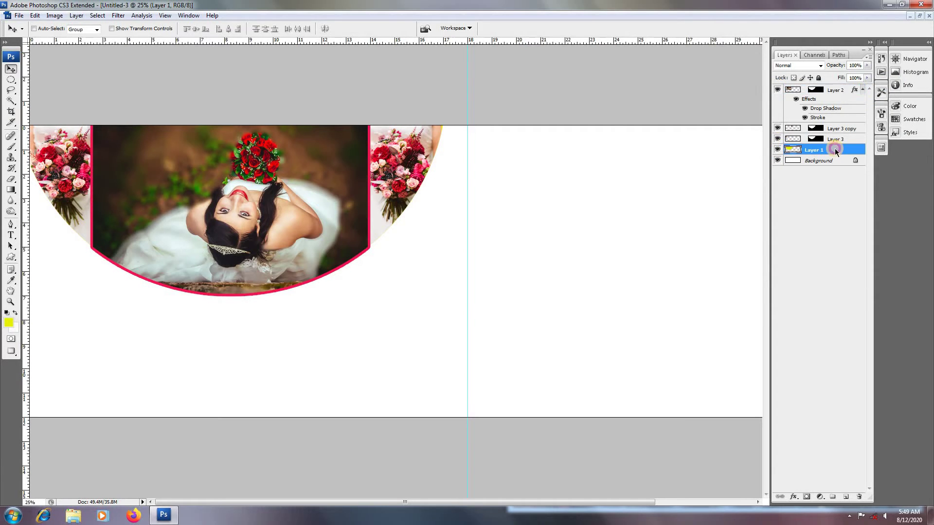
pyautogui.click(635, 238)
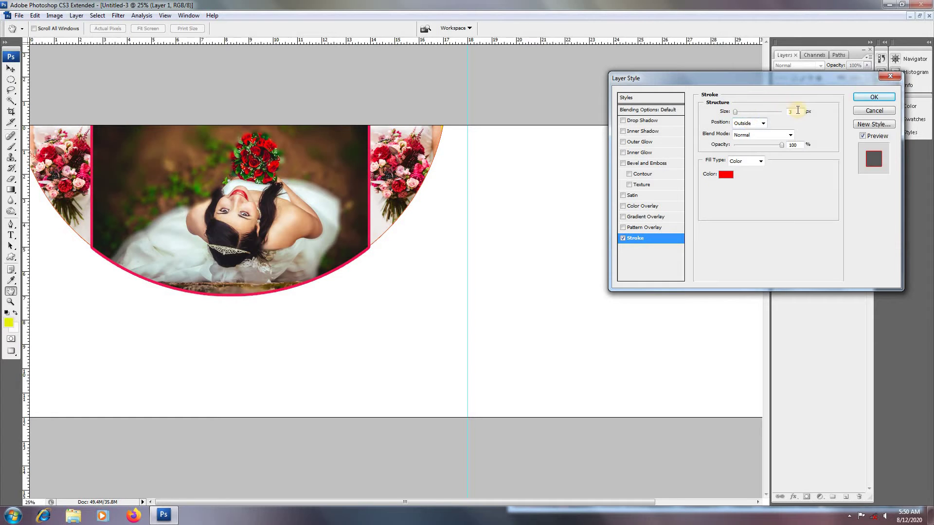
pyautogui.write('21')
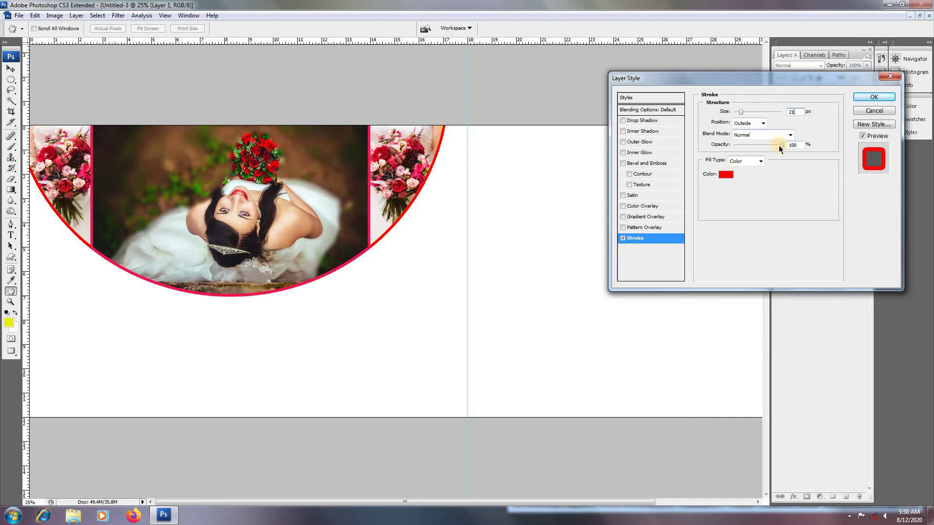
pyautogui.moveTo(782, 145)
pyautogui.mouseDown()
pyautogui.moveTo(746, 144)
pyautogui.moveTo(760, 147)
pyautogui.mouseUp()
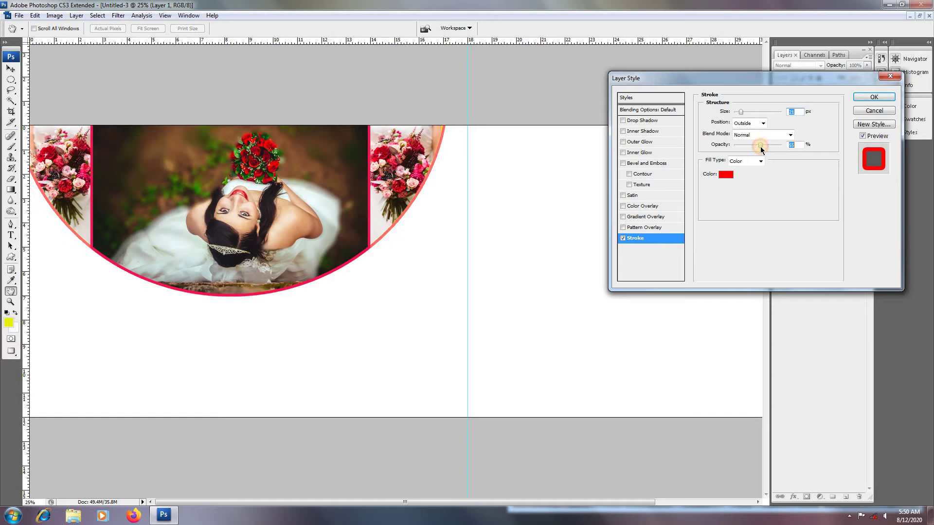
pyautogui.click(878, 97)
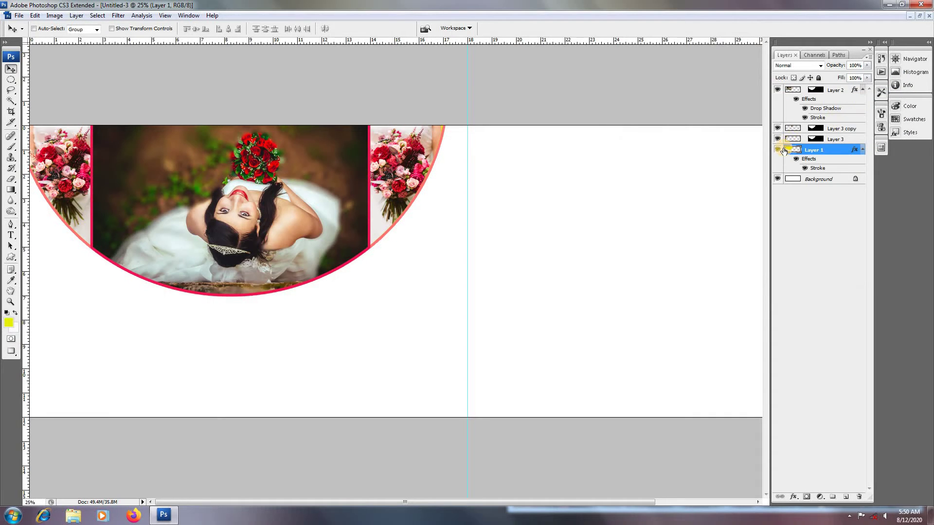
# Step: Make the Background layer active, select the entire a.jpg bride photo for copying, and return to the album sheet
pyautogui.rightClick(336, 302)
pyautogui.click(361, 309)
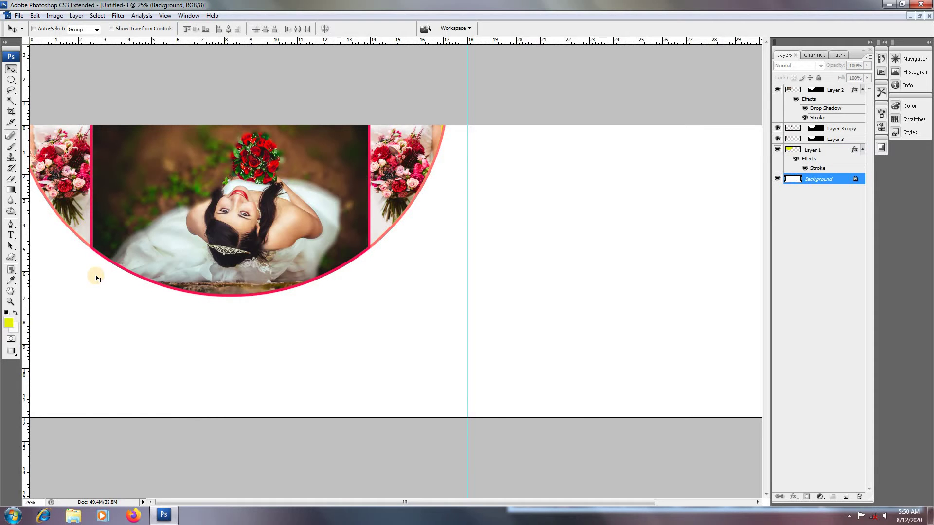
pyautogui.hotkey('ctrl', 'Tab')
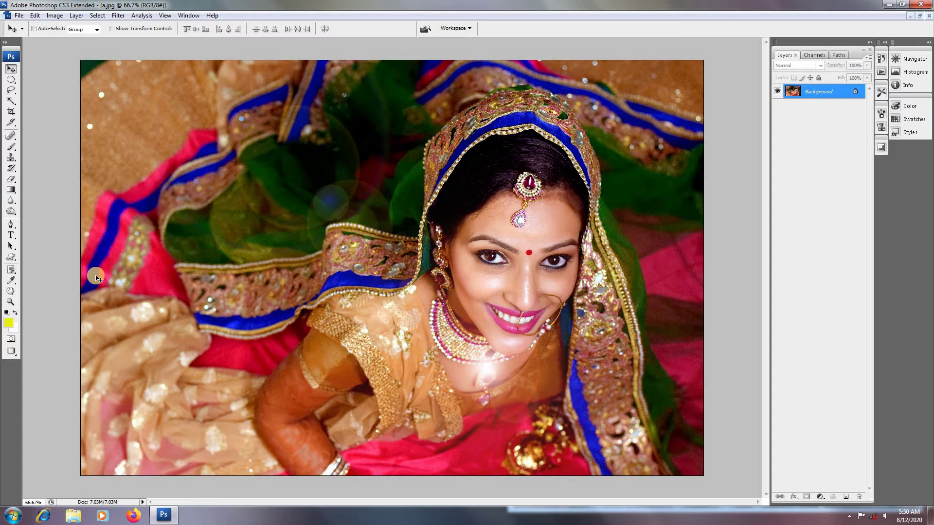
pyautogui.hotkey('ctrl', 'a')
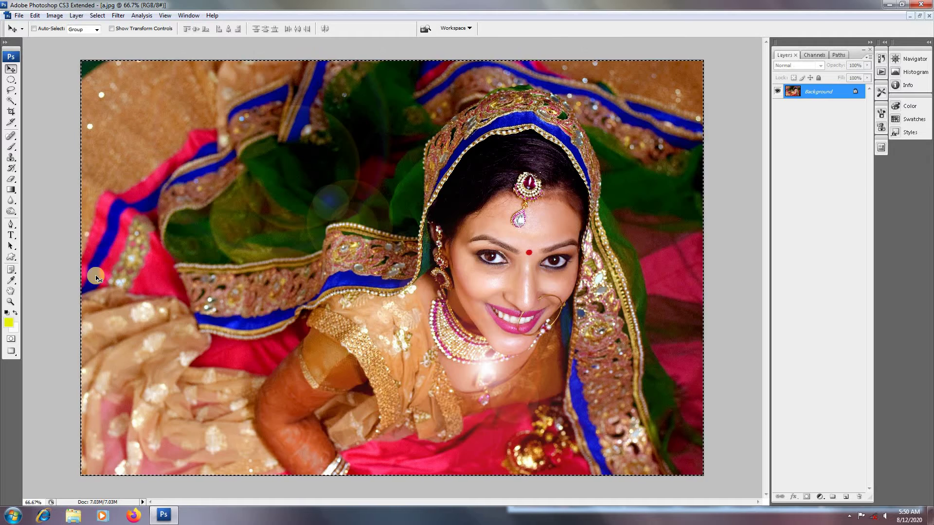
pyautogui.hotkey('ctrl', 'Tab')
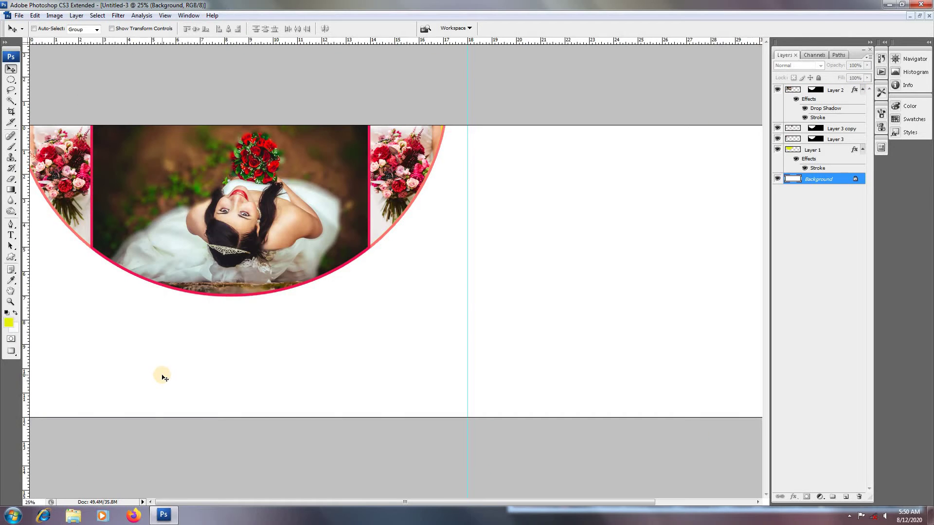
# Step: Draw a circle about 4.3 inches wide below the left bouquet and fill it with yellow on a new layer
pyautogui.press('m')
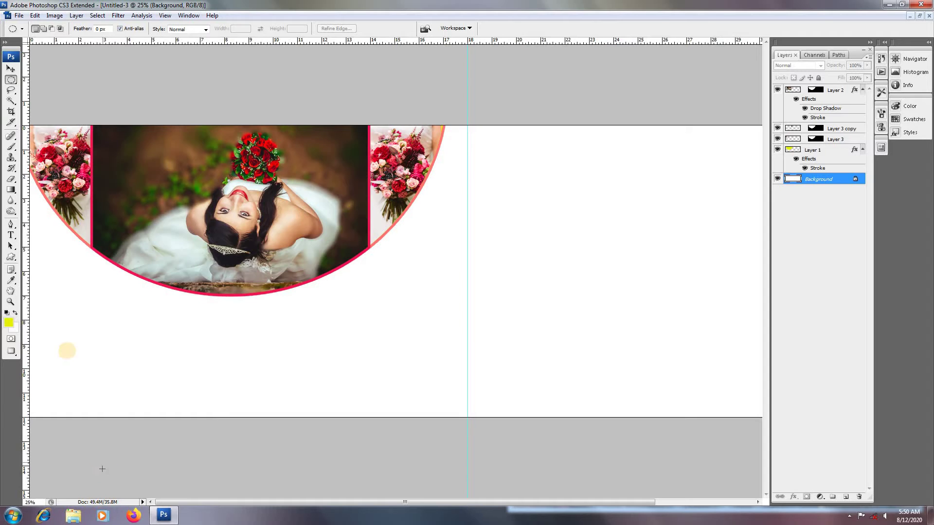
pyautogui.moveTo(41, 281); pyautogui.dragTo(146, 410)
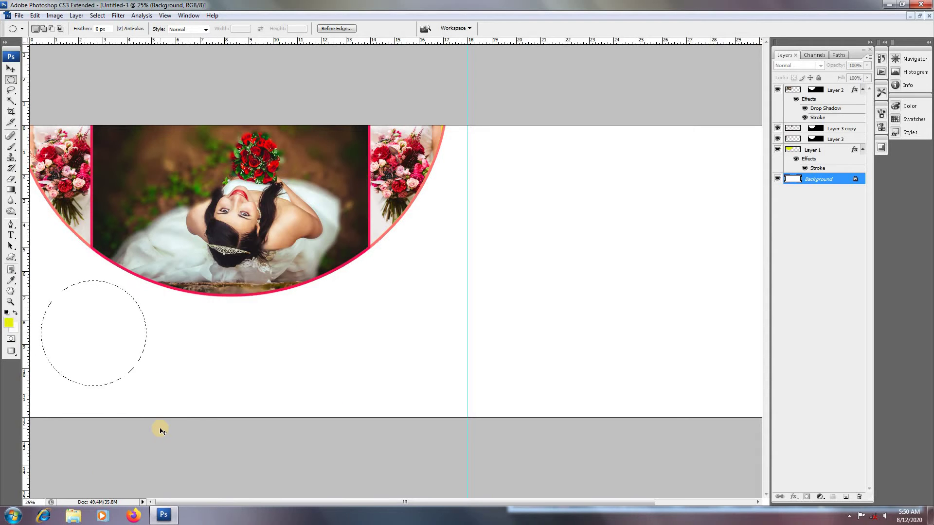
pyautogui.hotkey('ctrl', 'shift', 'n')
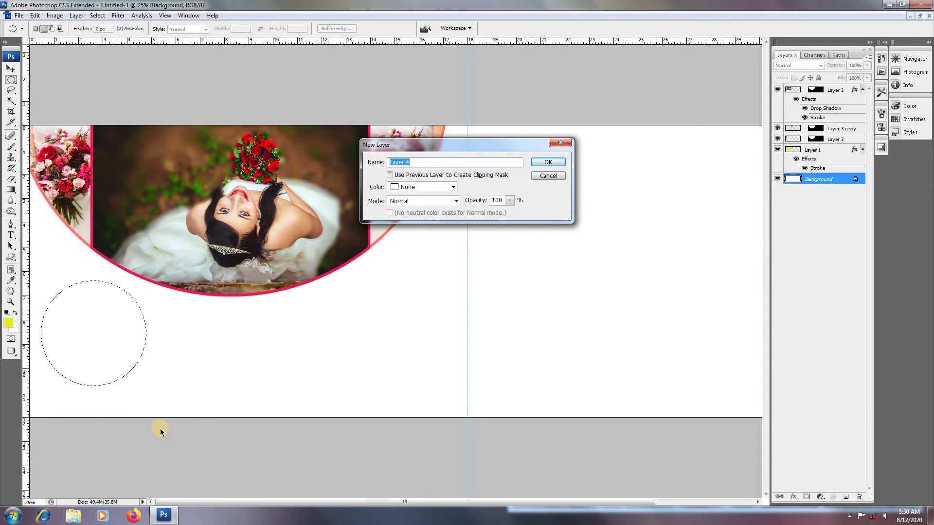
pyautogui.press('Return')
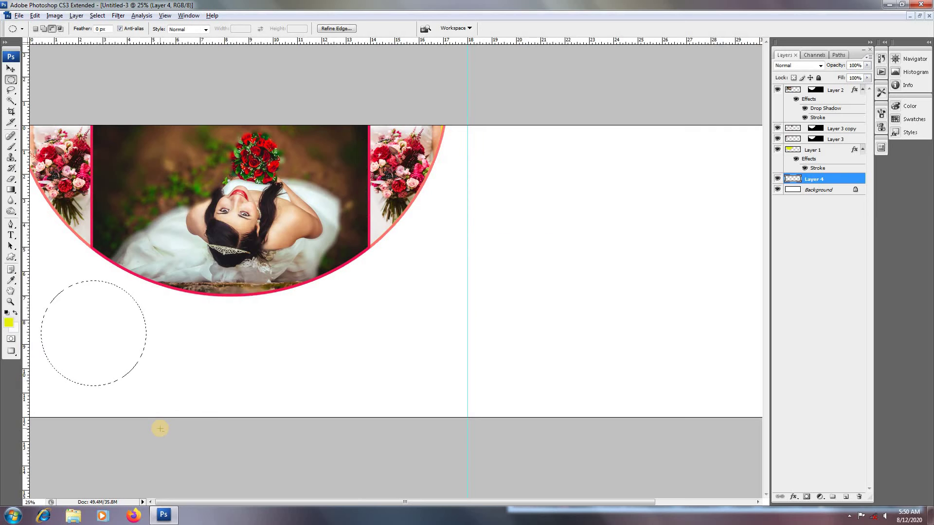
pyautogui.hotkey('alt', 'BackSpace')
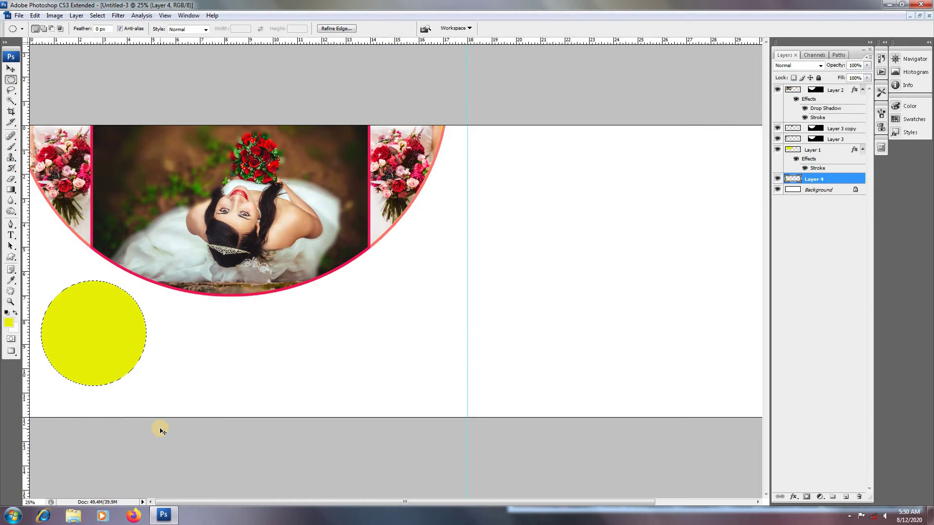
pyautogui.hotkey('ctrl', 'd')
# Step: Duplicate the small yellow circle and enlarge the copy about its centre to a diameter of about 5.2 inches
pyautogui.hotkey('ctrl', 'j')
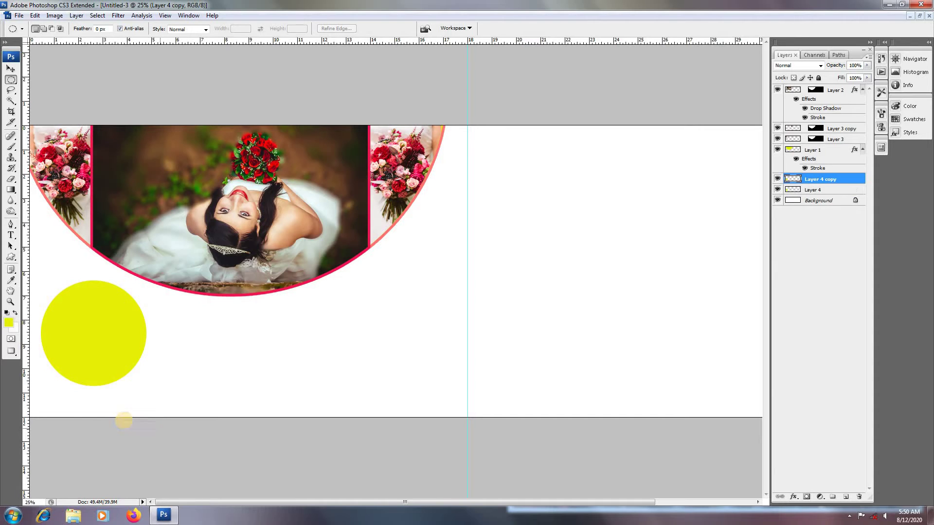
pyautogui.hotkey('ctrl', 't')
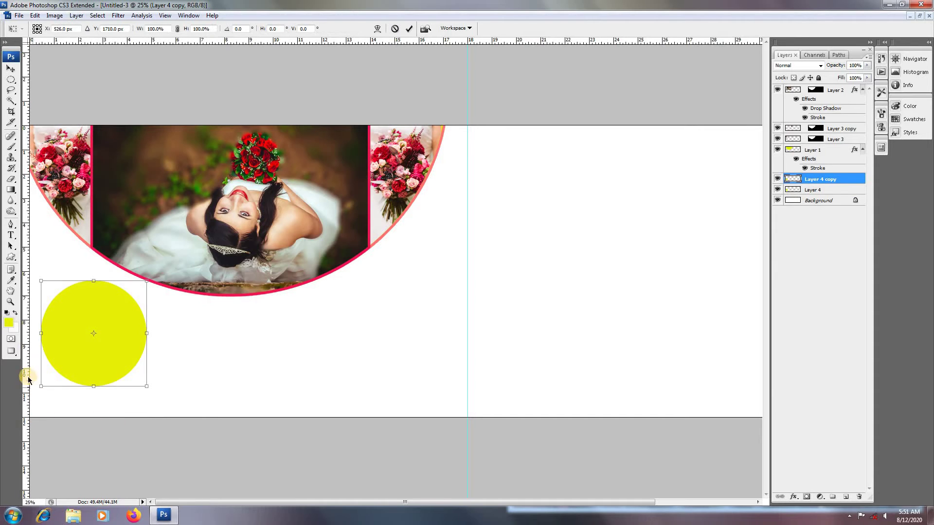
pyautogui.moveTo(145, 288)
pyautogui.mouseDown()
pyautogui.moveTo(158, 268)
pyautogui.moveTo(150, 273)
pyautogui.mouseUp()
pyautogui.press('Return')
pyautogui.press('m')
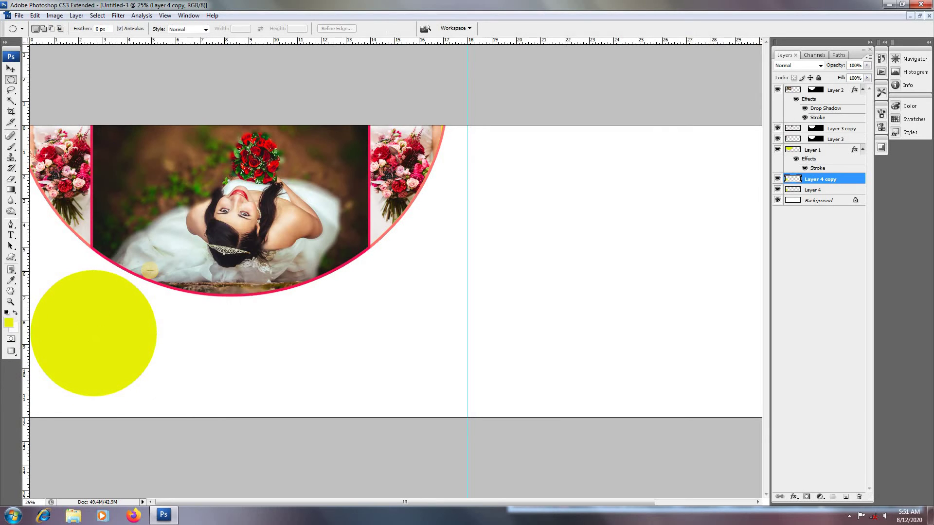
# Step: Apply a 0090ff Color Overlay to the enlarged circle and place its layer below the smaller yellow circle's layer
pyautogui.doubleClick(846, 180)
pyautogui.click(632, 206)
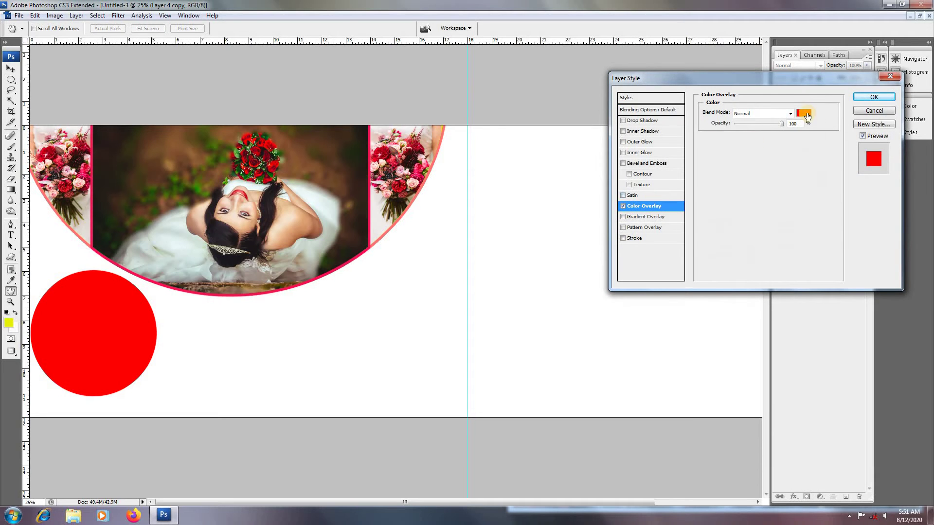
pyautogui.click(806, 114)
pyautogui.click(762, 154)
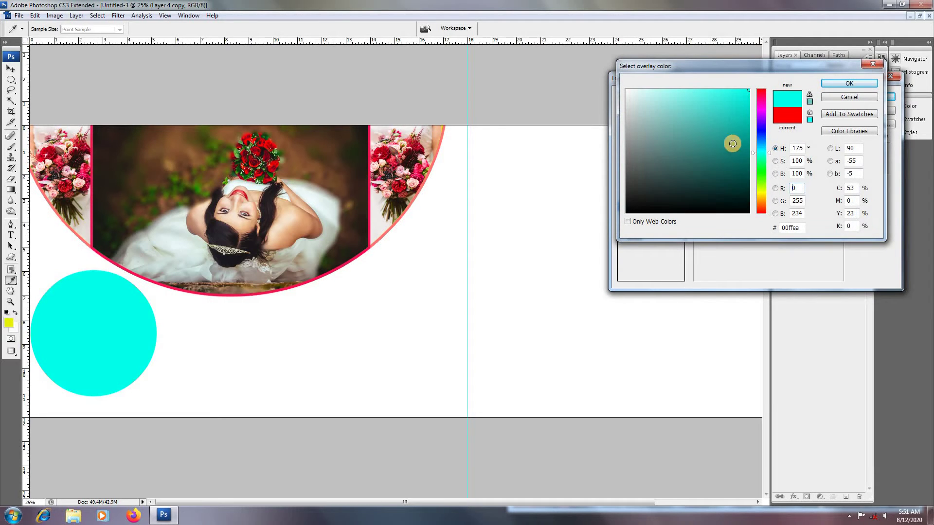
pyautogui.click(766, 143)
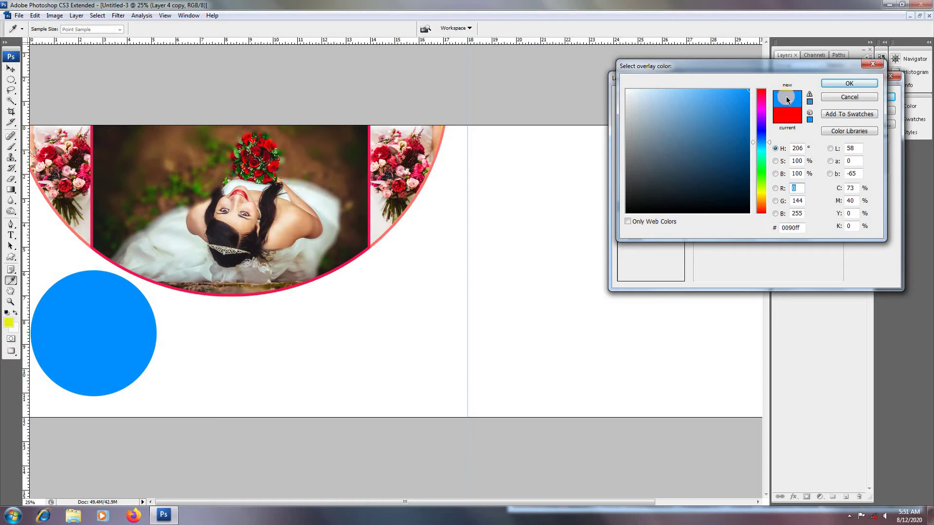
pyautogui.click(847, 83)
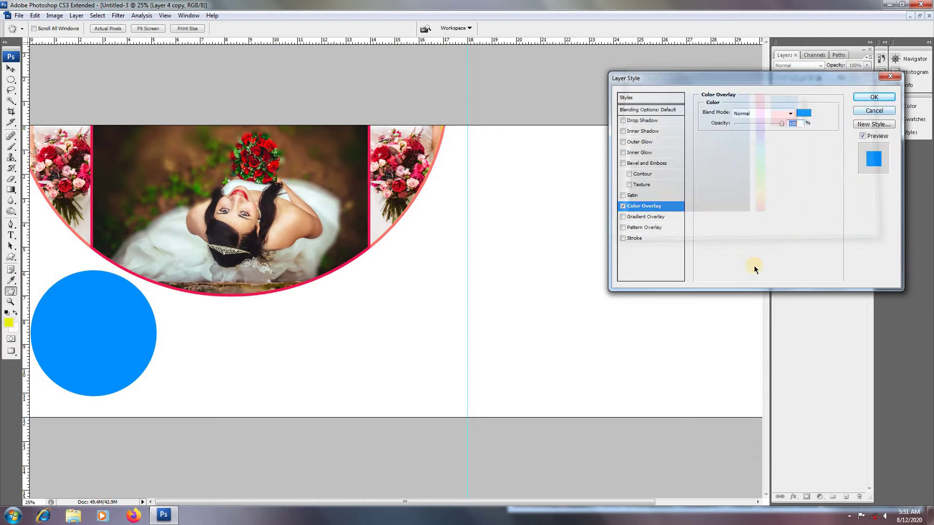
pyautogui.click(887, 95)
pyautogui.moveTo(833, 180); pyautogui.dragTo(842, 212)
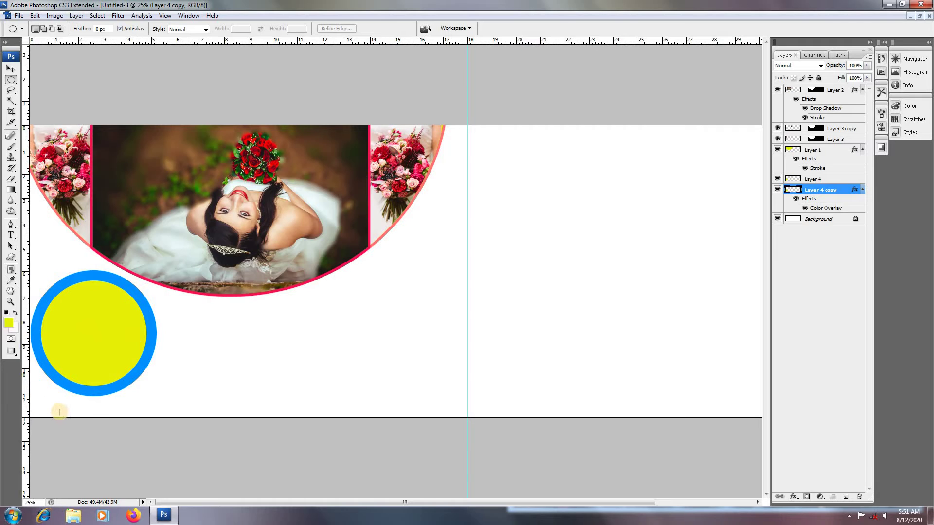
# Step: Select the inner yellow circle's layer and enlarge the circle about its centre to 111.5%, narrowing the blue ring around it
pyautogui.press('v')
pyautogui.rightClick(121, 355)
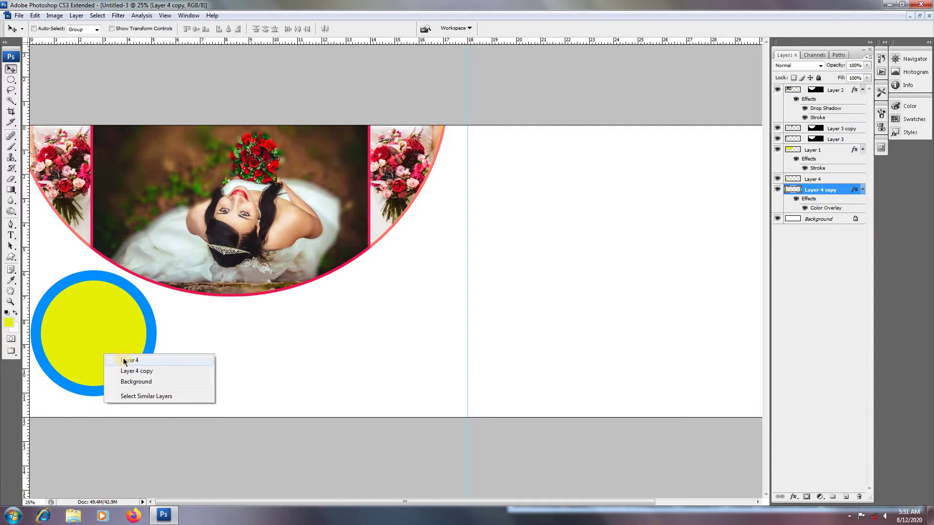
pyautogui.click(125, 361)
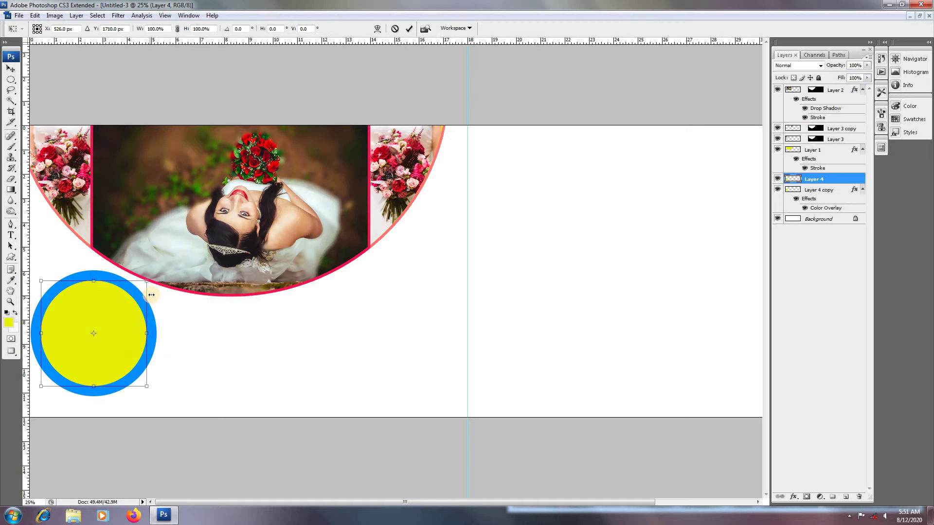
pyautogui.moveTo(147, 282); pyautogui.dragTo(154, 276)
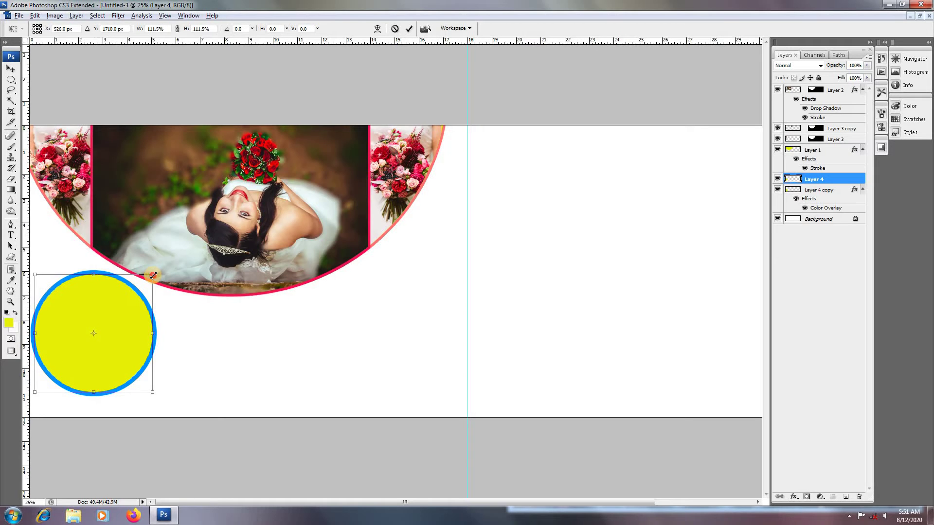
pyautogui.press('Return')
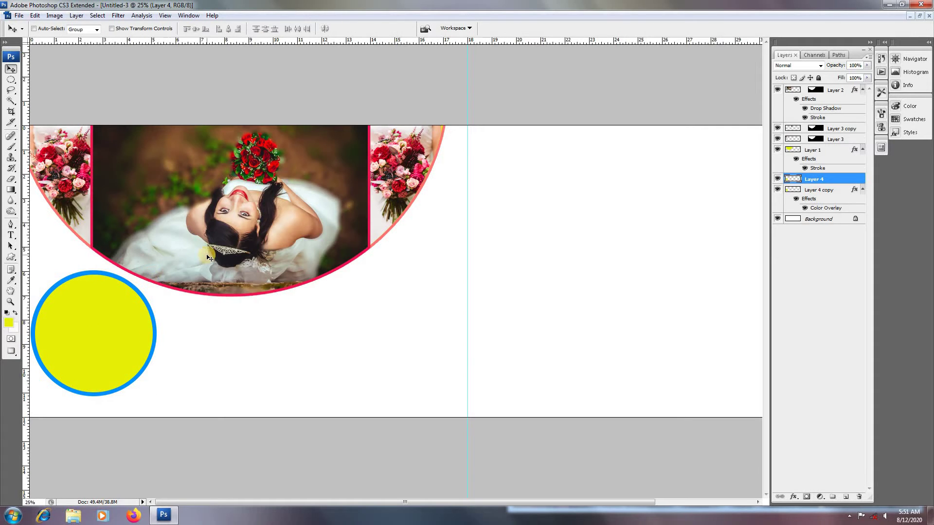
# Step: Add a red Stroke of 10 px positioned Inside to the inner yellow circle
pyautogui.doubleClick(836, 183)
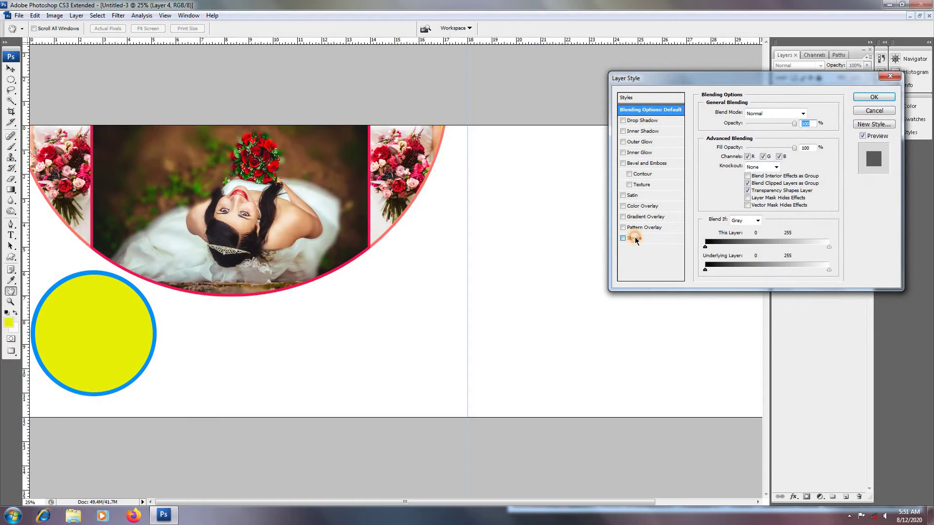
pyautogui.click(635, 237)
pyautogui.click(748, 123)
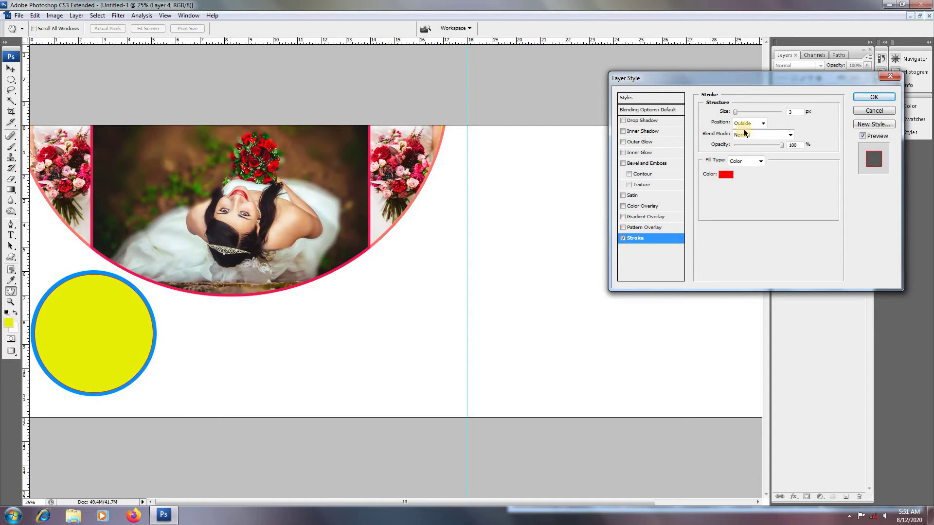
pyautogui.click(744, 139)
pyautogui.click(740, 113)
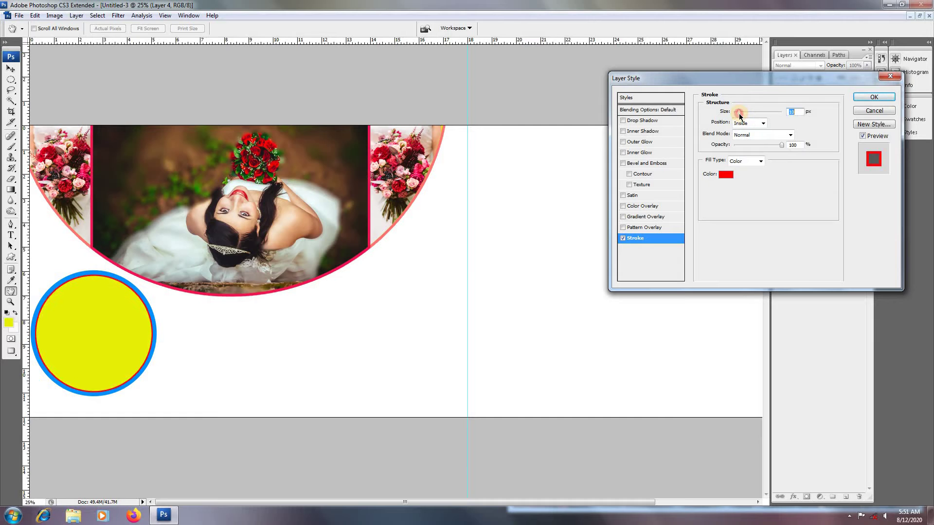
pyautogui.click(864, 98)
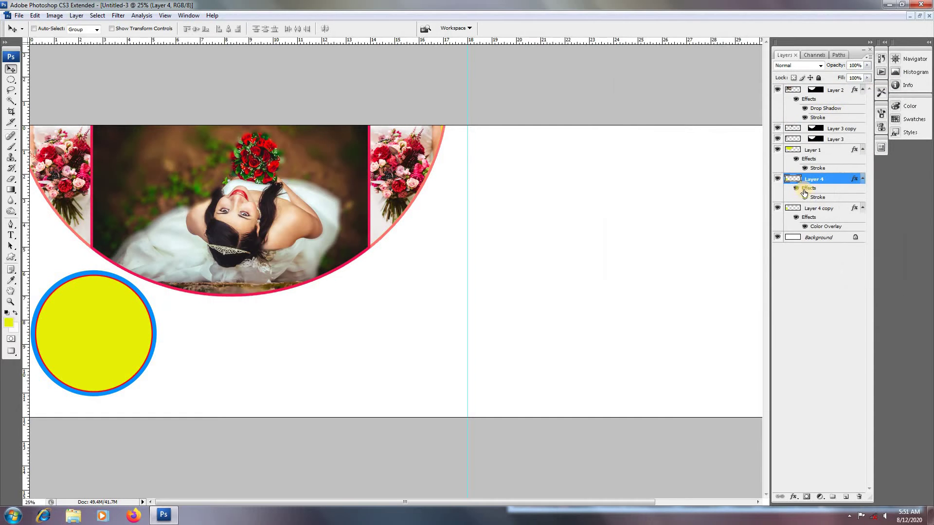
# Step: Add a thin red Stroke positioned Inside to the blue circle's layer and check the ring by toggling the layer's visibility
pyautogui.doubleClick(840, 214)
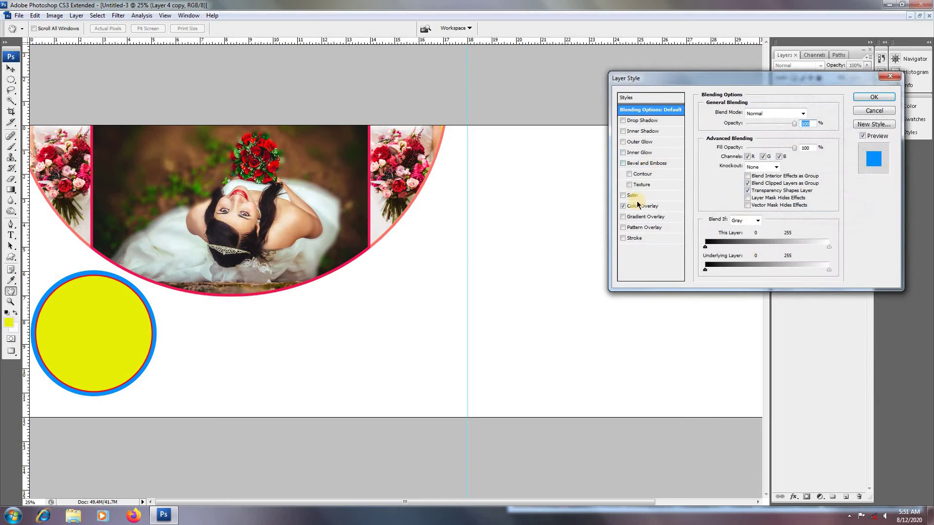
pyautogui.click(641, 237)
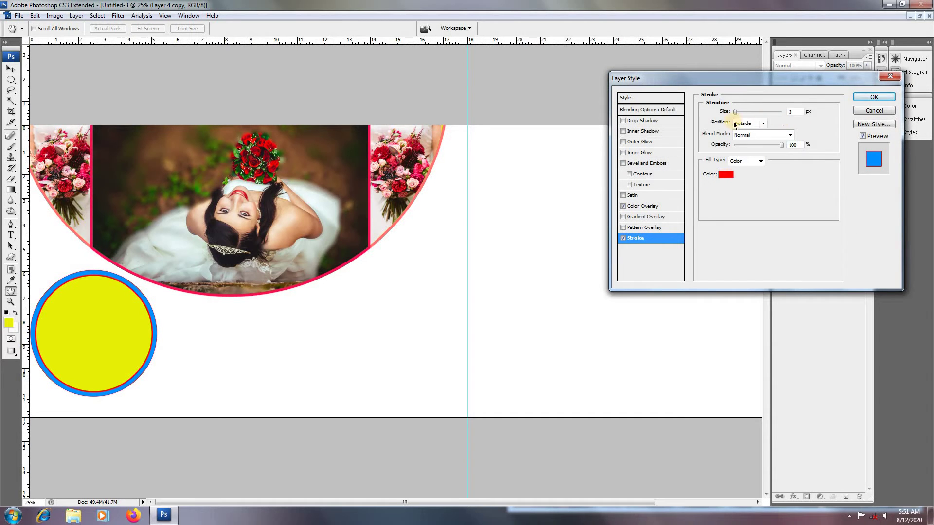
pyautogui.click(749, 123)
pyautogui.click(740, 142)
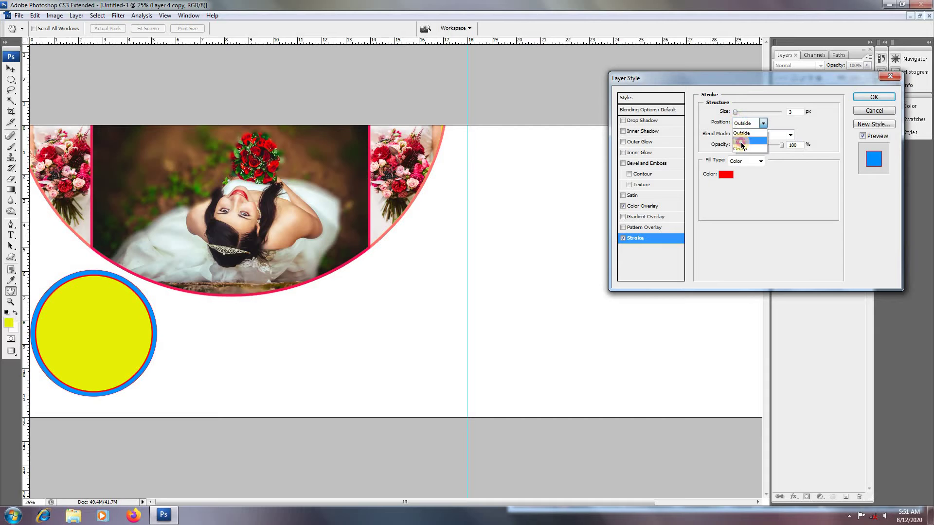
pyautogui.click(740, 112)
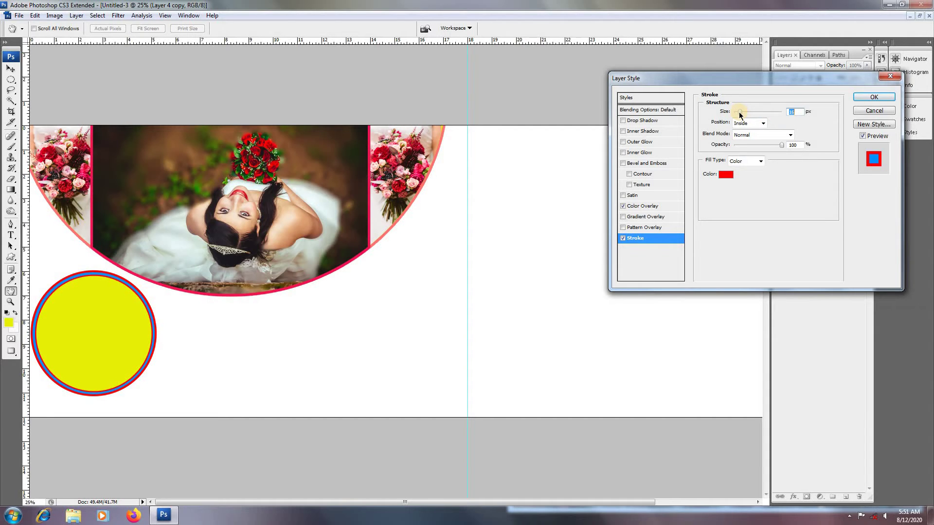
pyautogui.moveTo(740, 112); pyautogui.dragTo(738, 112)
pyautogui.click(875, 97)
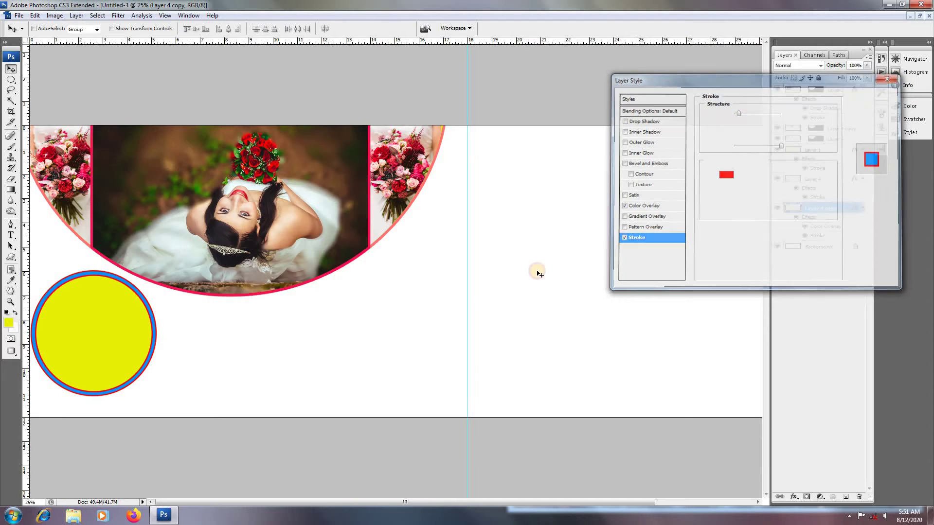
pyautogui.hotkey('ctrl', '+')
pyautogui.click(777, 208)
pyautogui.click(778, 208)
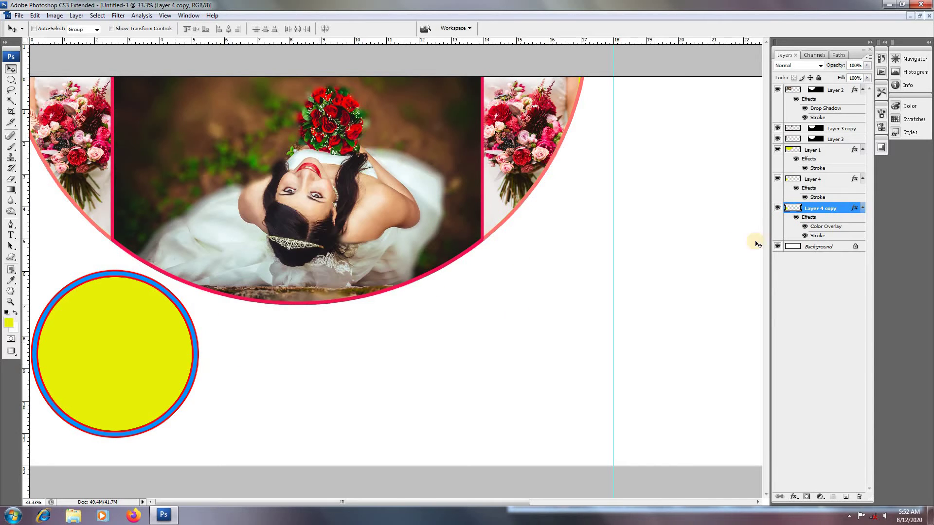
# Step: Duplicate the yellow circle beside the original, shrink it to about 2.4 inches wide, and arrange three such copies in a triangle
pyautogui.rightClick(179, 337)
pyautogui.click(199, 346)
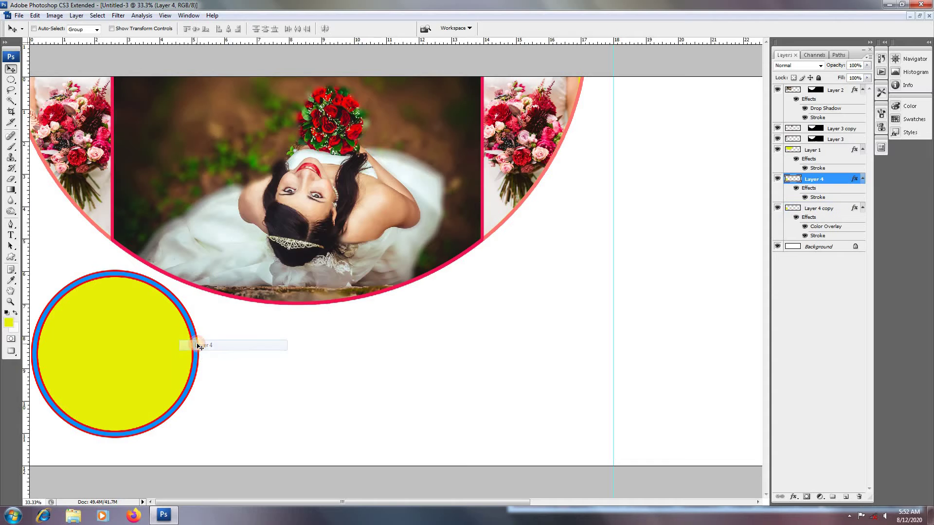
pyautogui.moveTo(135, 354); pyautogui.dragTo(310, 381)
pyautogui.hotkey('ctrl', 't')
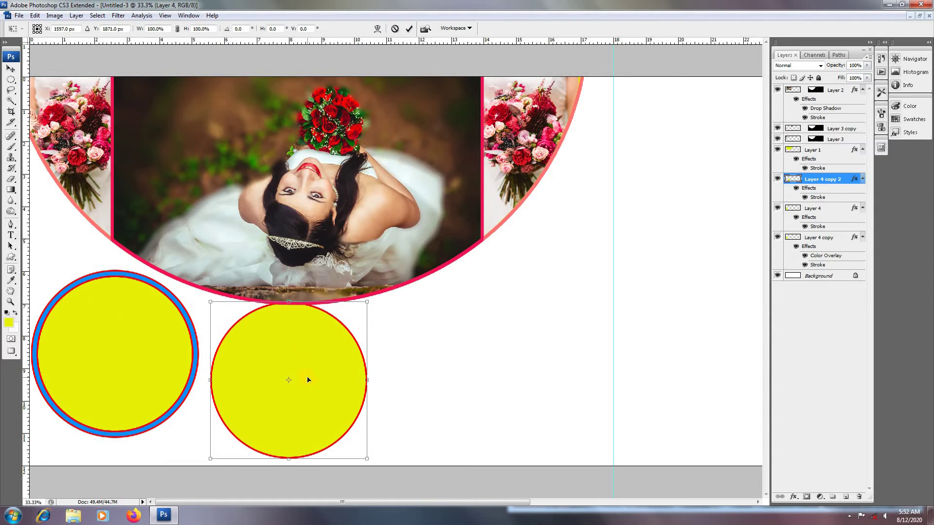
pyautogui.moveTo(368, 302); pyautogui.dragTo(372, 424)
pyautogui.doubleClick(292, 398)
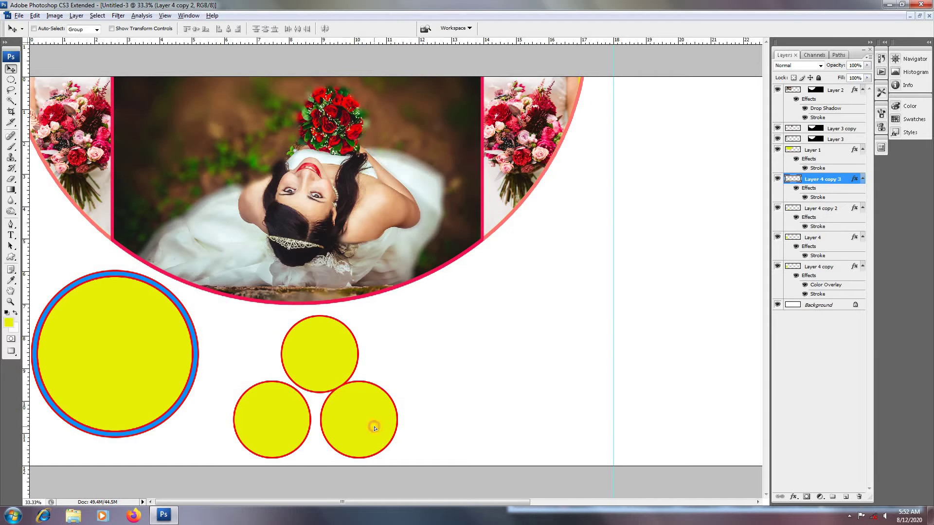
# Step: Shrink the upper circle of the three about its centre to a diameter of about 1.7 inches
pyautogui.rightClick(351, 369)
pyautogui.click(376, 376)
pyautogui.hotkey('ctrl', 't')
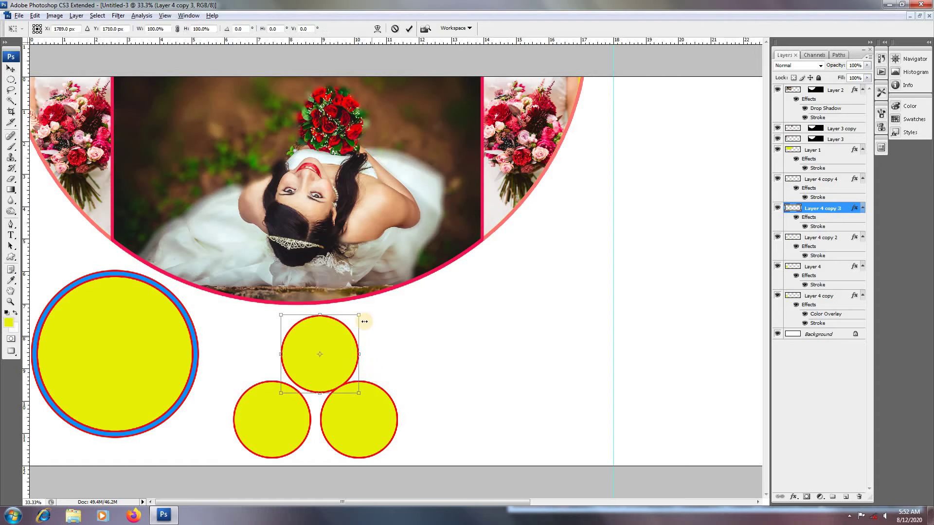
pyautogui.moveTo(362, 310); pyautogui.dragTo(350, 325)
pyautogui.press('Return')
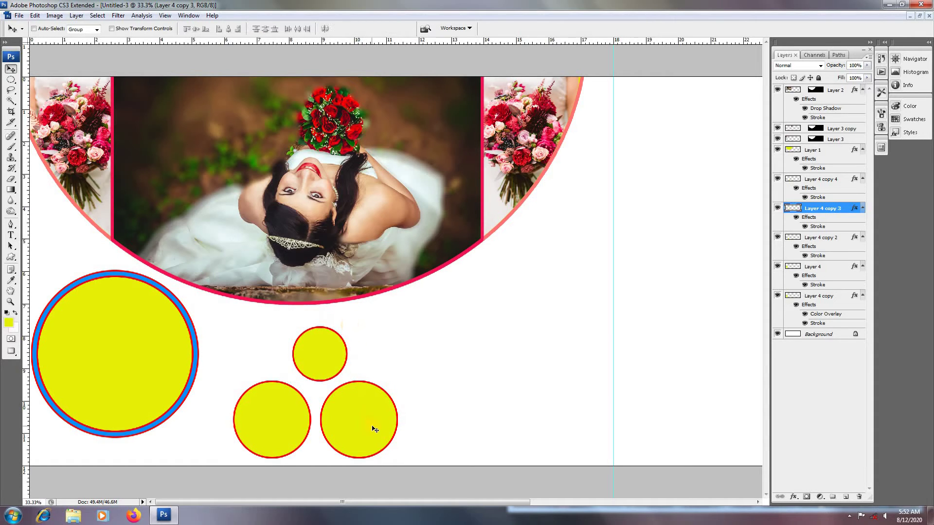
# Step: Shrink the lower-right circle of the three to a diameter of about 1.9 inches
pyautogui.rightClick(375, 430)
pyautogui.click(391, 431)
pyautogui.hotkey('ctrl', 't')
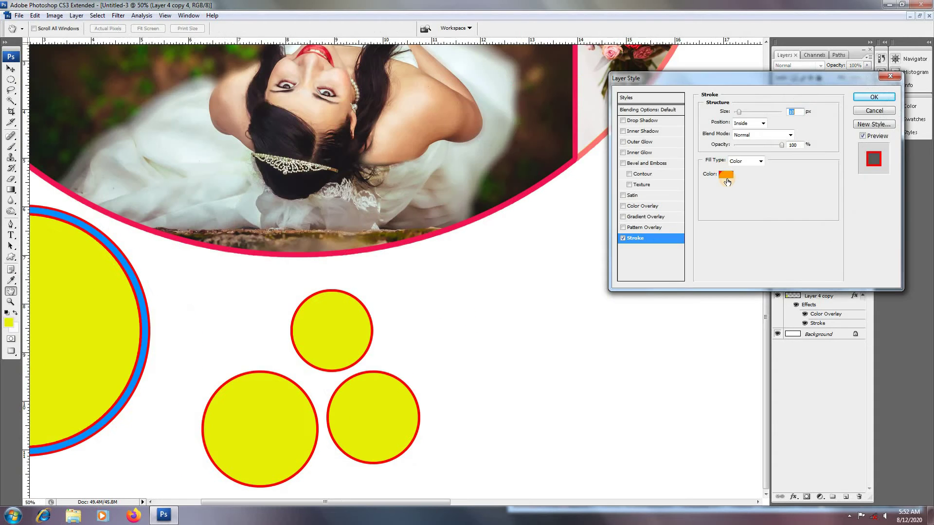
# Step: Change the lower-right circle's stroke colour to near-black 0d0606 and set its size to 5 px
pyautogui.click(727, 180)
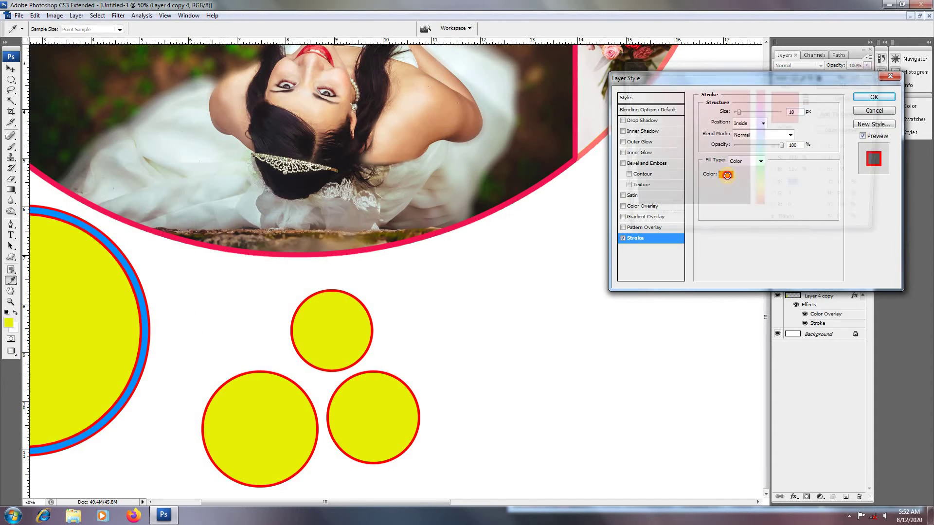
pyautogui.click(692, 207)
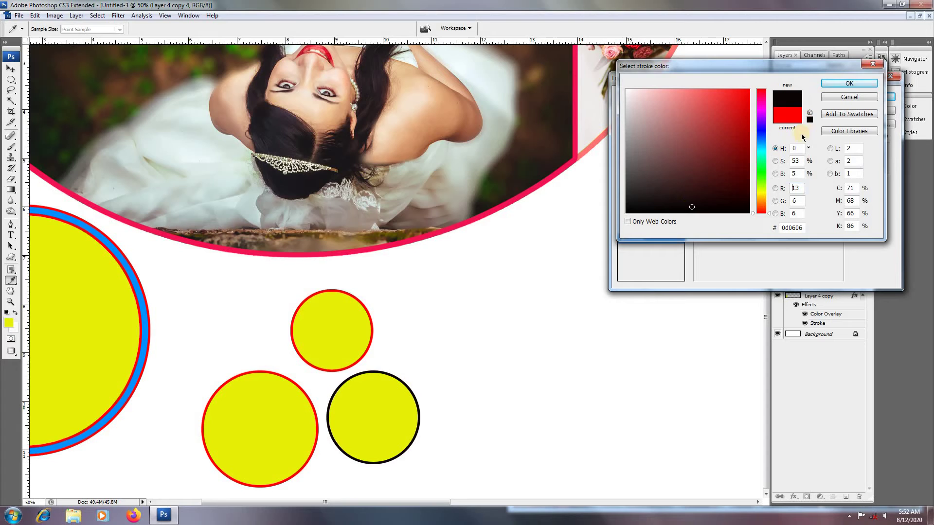
pyautogui.click(862, 81)
pyautogui.write('5')
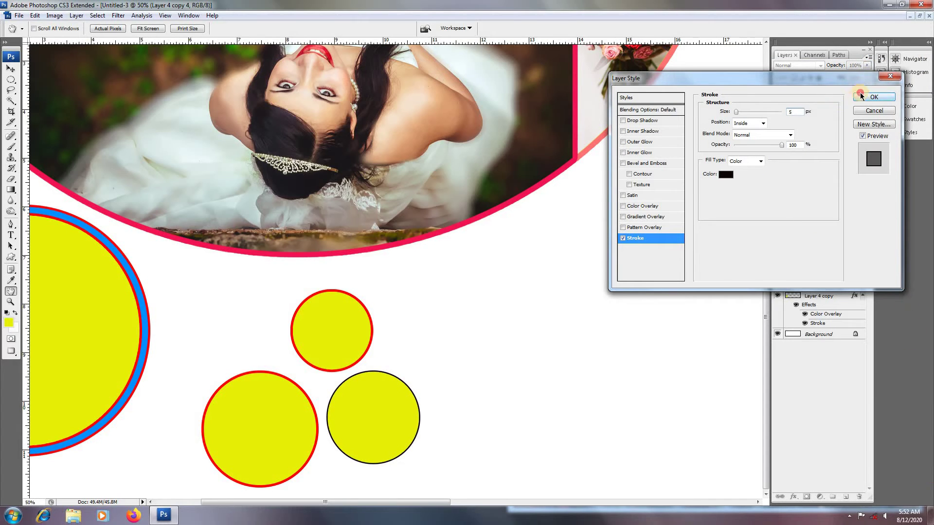
pyautogui.click(872, 97)
# Step: Change the lower-left circle's stroke colour to green 60ff00 and reduce the stroke size
pyautogui.rightClick(239, 413)
pyautogui.click(258, 419)
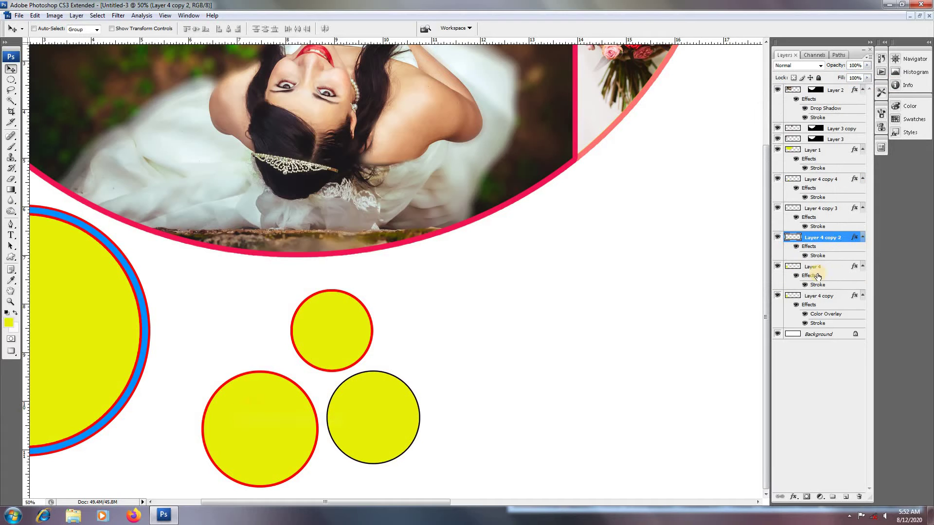
pyautogui.press('h')
pyautogui.doubleClick(835, 239)
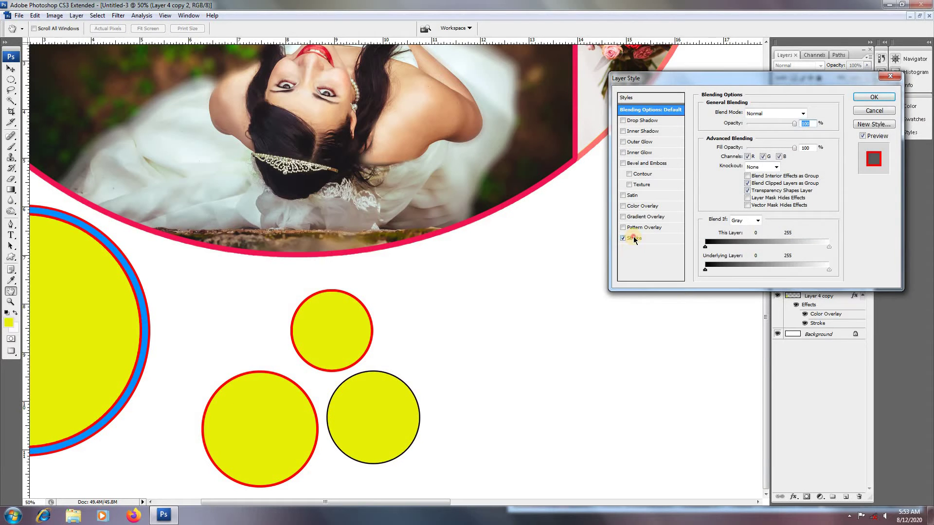
pyautogui.click(633, 238)
pyautogui.click(728, 179)
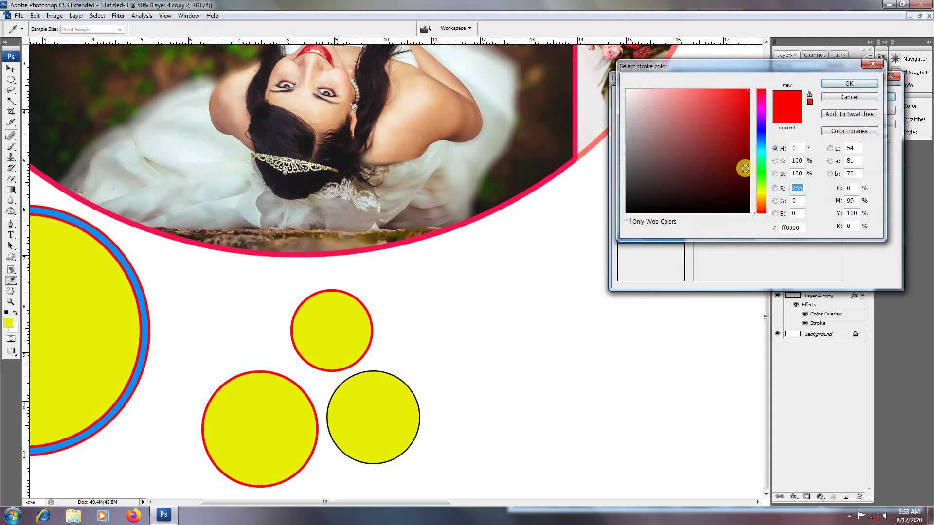
pyautogui.click(760, 179)
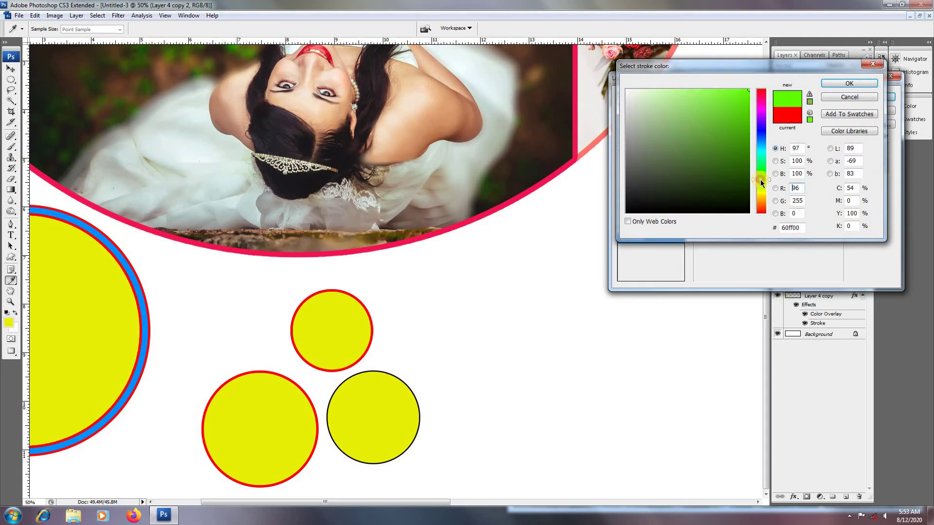
pyautogui.click(854, 83)
pyautogui.moveTo(798, 111); pyautogui.dragTo(759, 115)
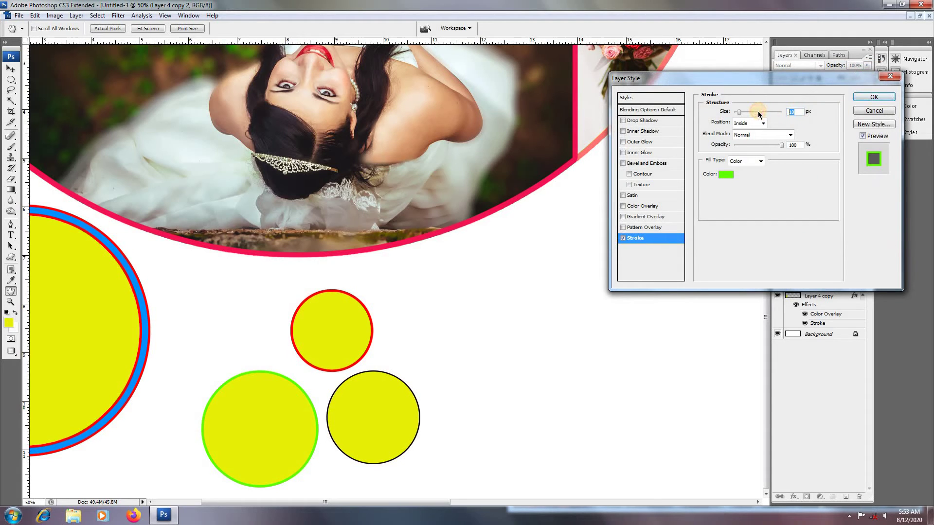
pyautogui.press('Return')
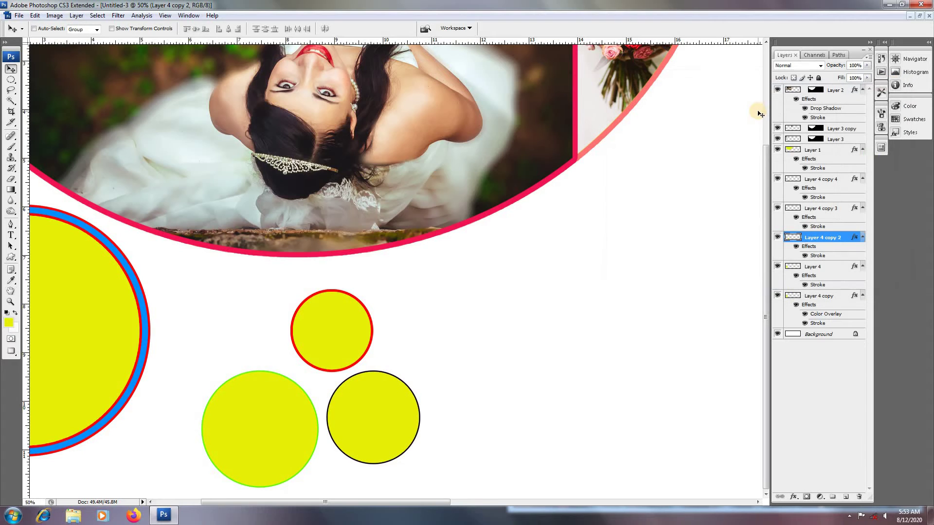
# Step: Change the upper small circle's stroke colour to blue 1e00ff and make the stroke thinner
pyautogui.rightClick(329, 339)
pyautogui.click(373, 344)
pyautogui.click(838, 207)
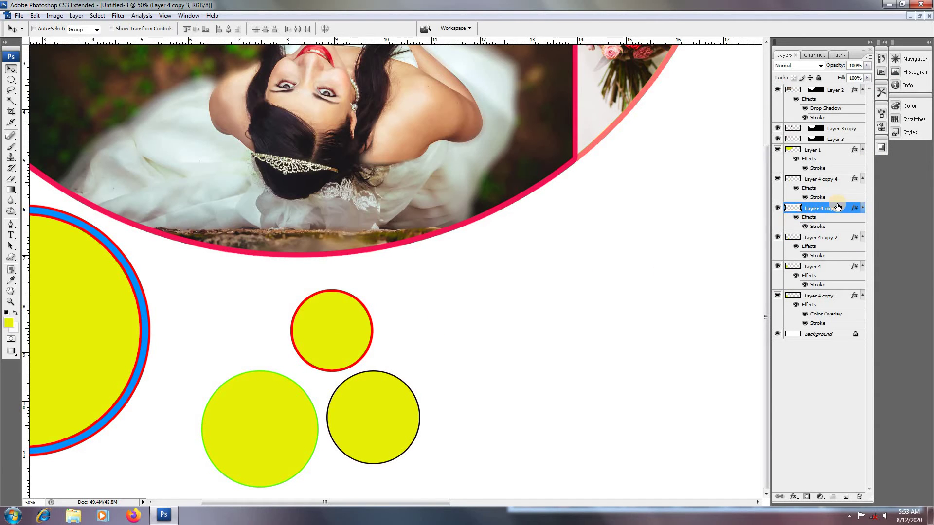
pyautogui.doubleClick(847, 207)
pyautogui.click(628, 241)
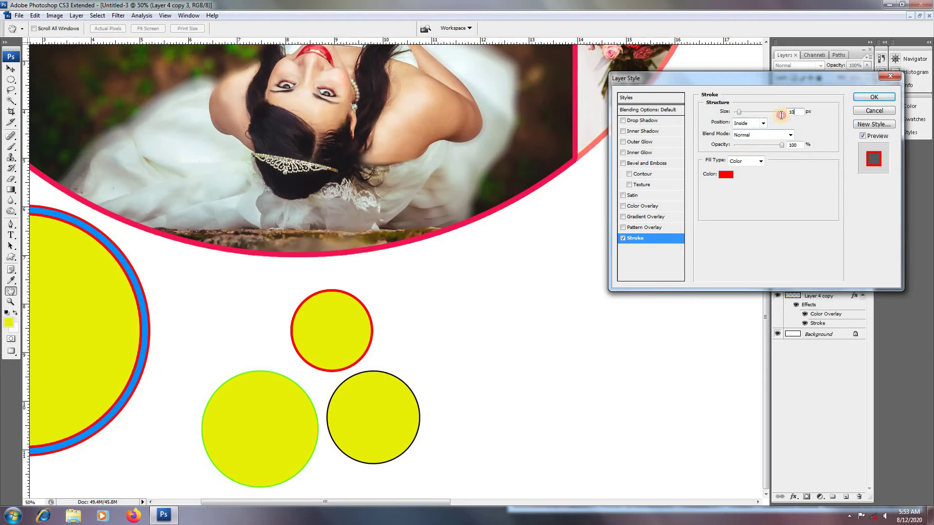
pyautogui.click(726, 175)
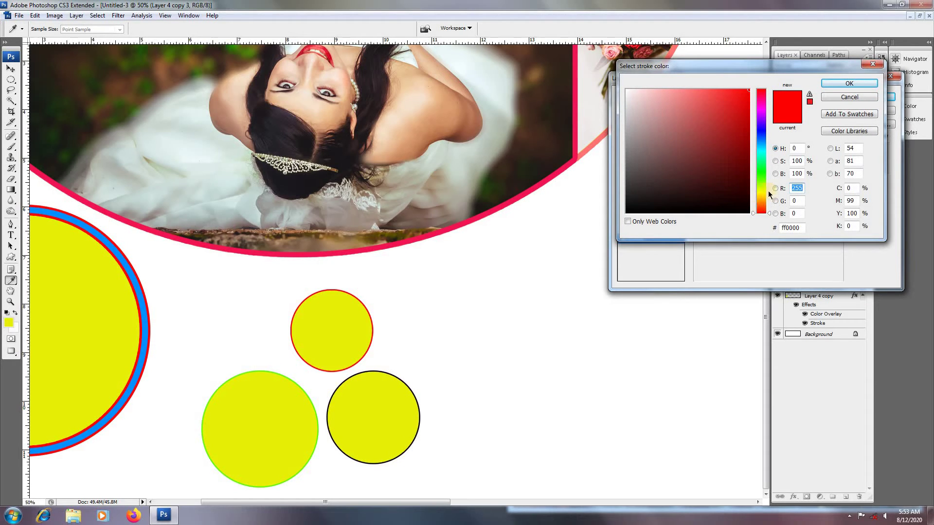
pyautogui.click(762, 131)
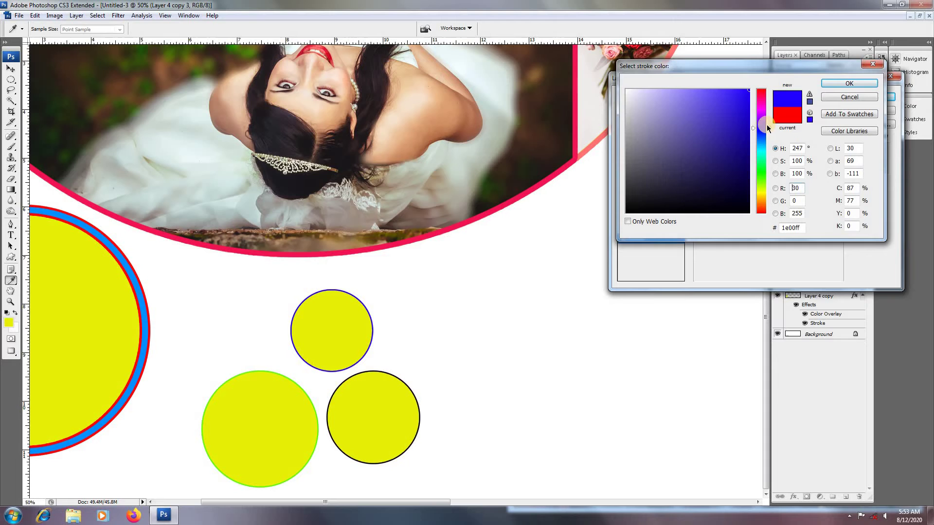
pyautogui.click(849, 83)
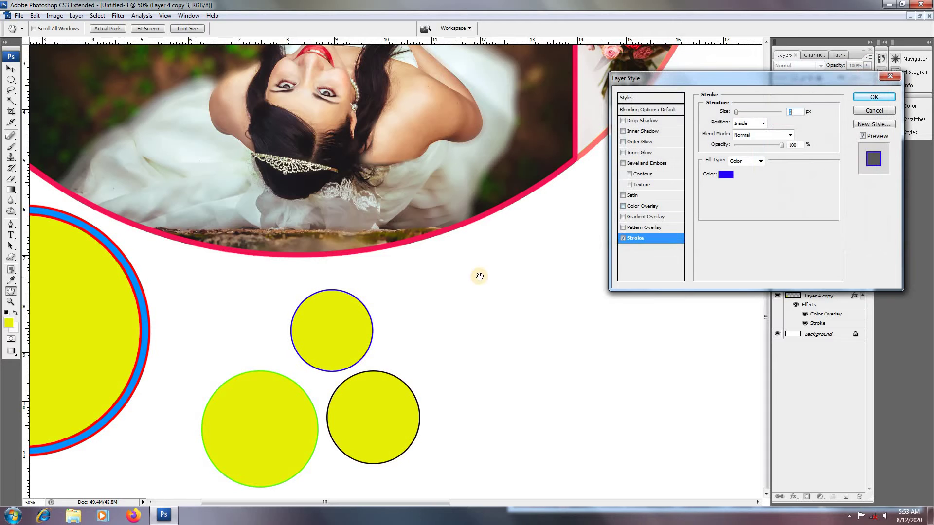
pyautogui.click(874, 96)
pyautogui.rightClick(361, 353)
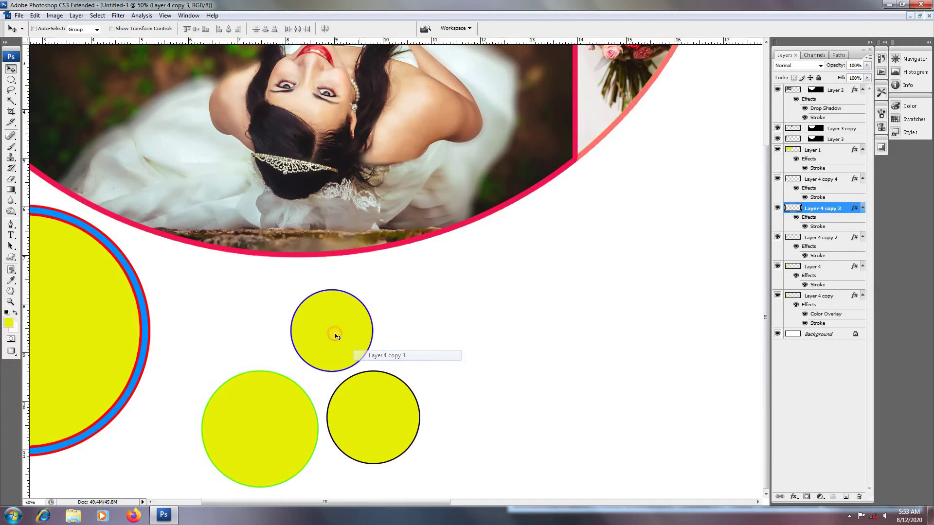
# Step: Move the blue-outlined circle down towards the other two and nudge the black-outlined circle left and down to tighten the three-circle cluster
pyautogui.moveTo(337, 335); pyautogui.dragTo(325, 347)
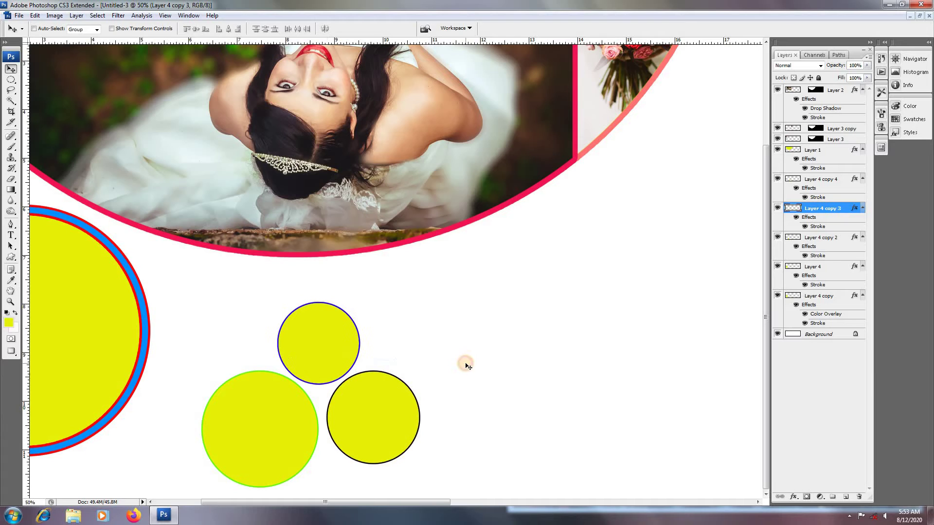
pyautogui.rightClick(362, 387)
pyautogui.click(372, 393)
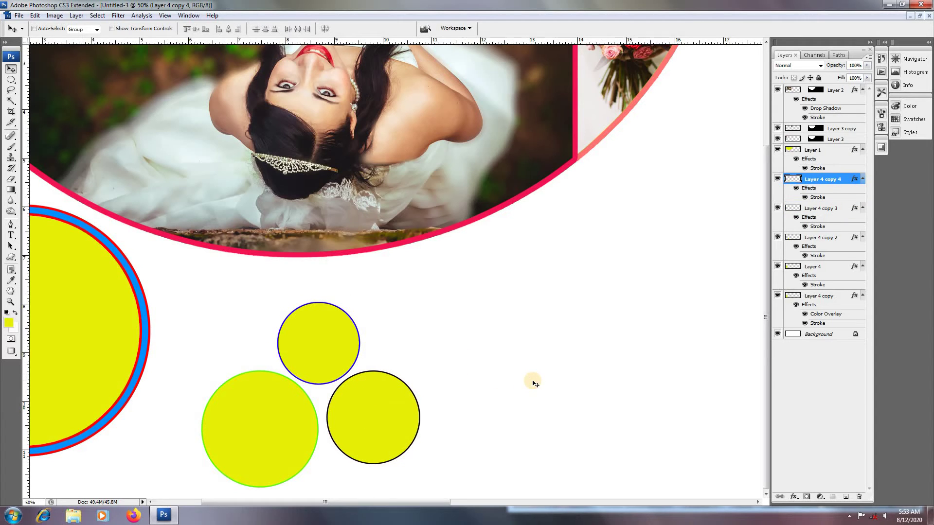
pyautogui.press('Left')
pyautogui.press('Left')
pyautogui.press('Left')
pyautogui.press('Left')
pyautogui.press('Left')
pyautogui.press('Left')
pyautogui.press('Left')
pyautogui.press('Left')
pyautogui.press('Left')
pyautogui.press('Left')
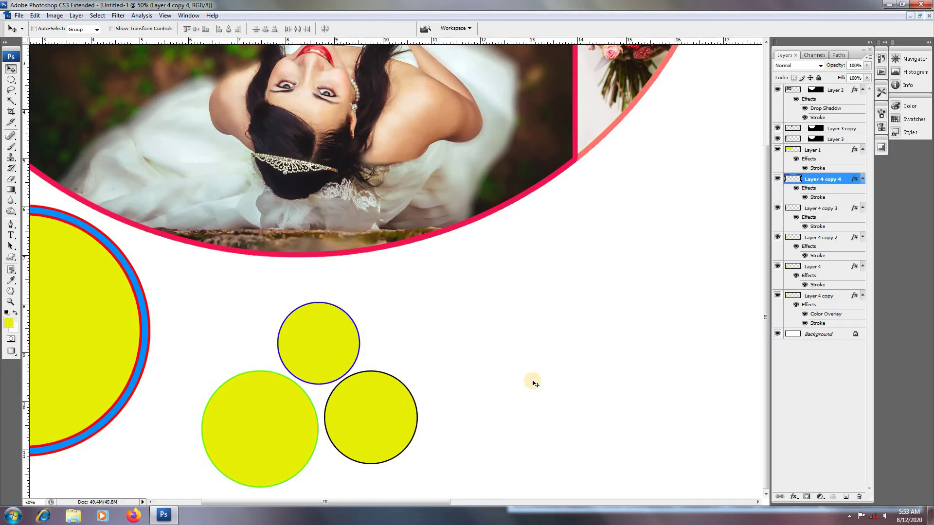
pyautogui.press('Down')
pyautogui.press('Down')
pyautogui.press('Down')
pyautogui.press('Down')
pyautogui.press('Down')
pyautogui.press('Left')
pyautogui.press('Left')
pyautogui.press('Left')
pyautogui.press('Left')
pyautogui.press('Left')
pyautogui.press('Left')
pyautogui.press('Down')
pyautogui.press('Down')
pyautogui.press('Down')
pyautogui.press('Down')
pyautogui.press('Down')
pyautogui.press('Down')
pyautogui.press('Down')
pyautogui.press('Down')
pyautogui.press('Down')
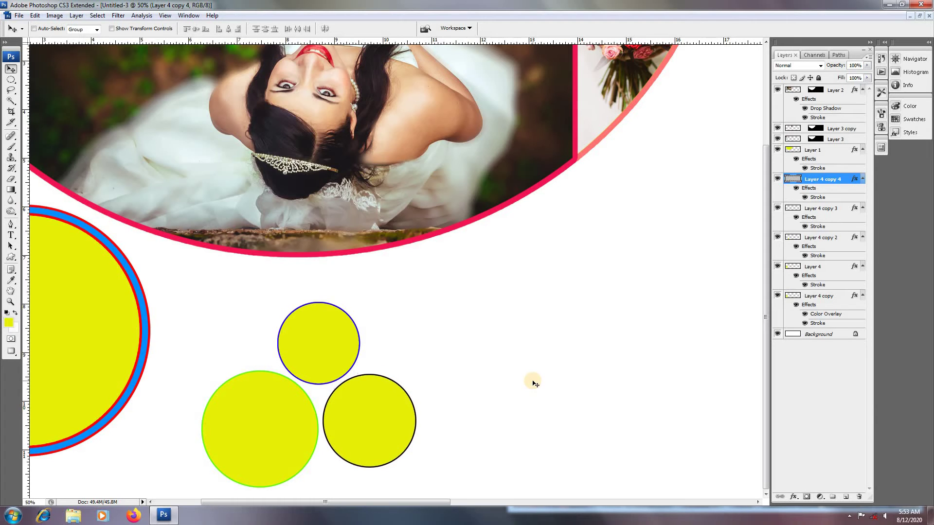
pyautogui.press('Up')
pyautogui.press('Up')
pyautogui.press('Right')
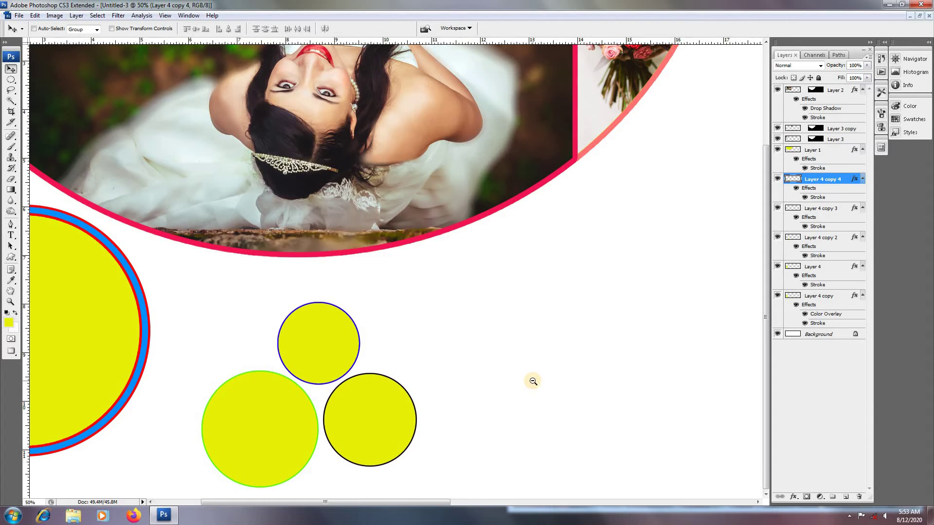
# Step: Select the yellow fill of the ringed circle on Layer 4 and paste the copied bride photo into it as a masked layer
pyautogui.keyDown('alt'); pyautogui.click(533, 381); pyautogui.keyUp('alt')
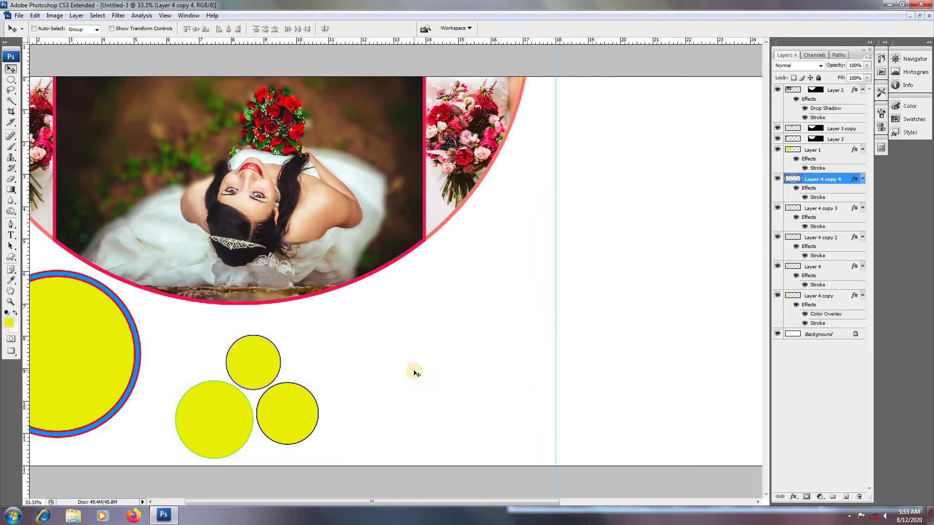
pyautogui.hotkey('ctrl', '-')
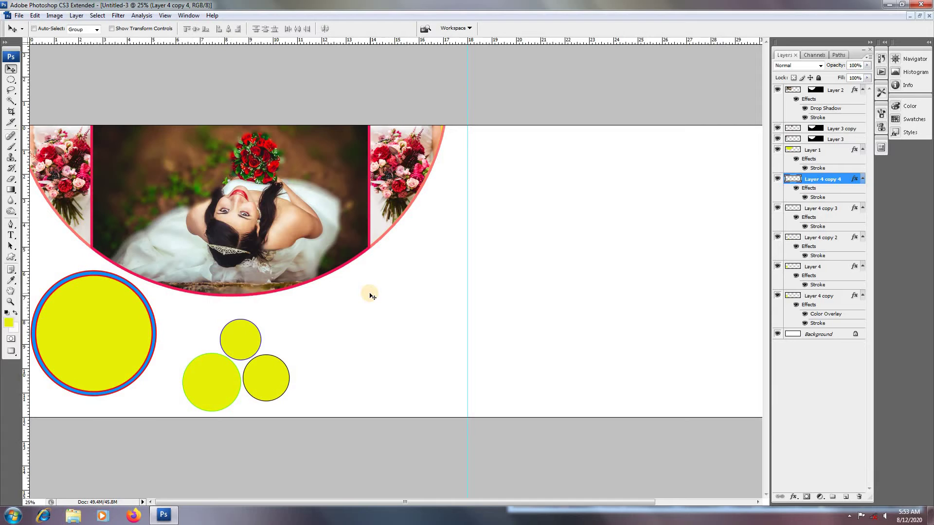
pyautogui.rightClick(115, 337)
pyautogui.click(133, 341)
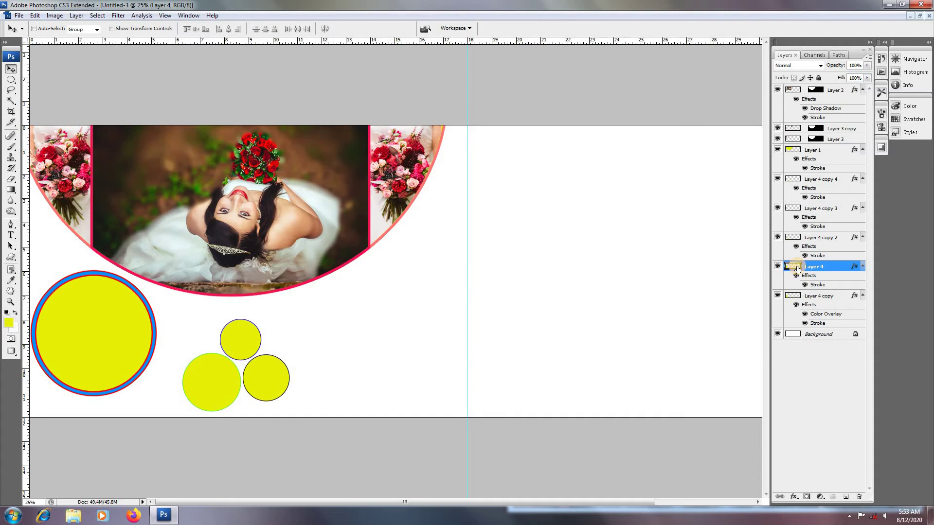
pyautogui.rightClick(102, 328)
pyautogui.click(112, 335)
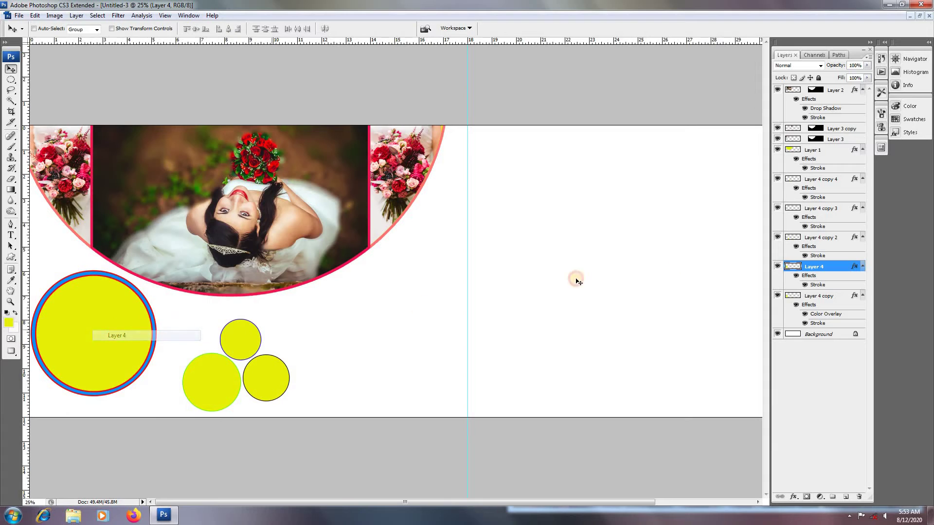
pyautogui.press('w')
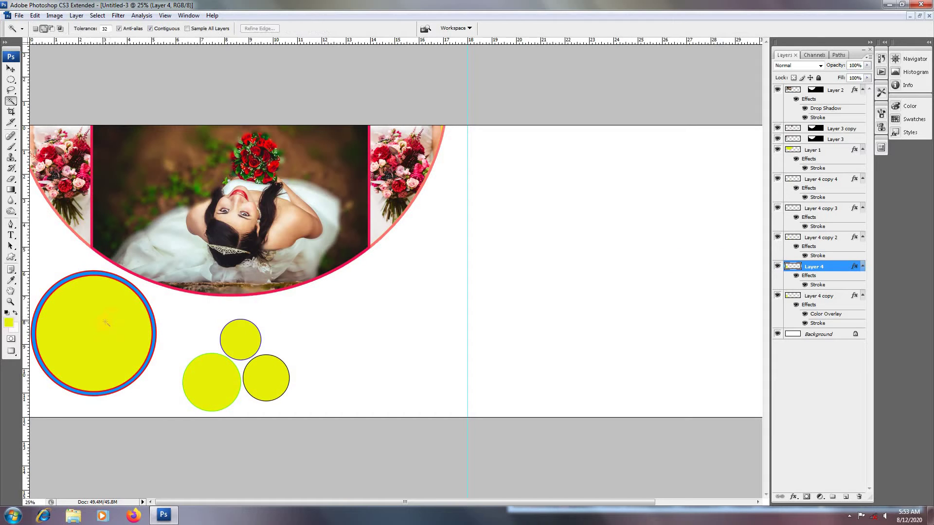
pyautogui.click(105, 325)
pyautogui.hotkey('ctrl', 'shift', 'v')
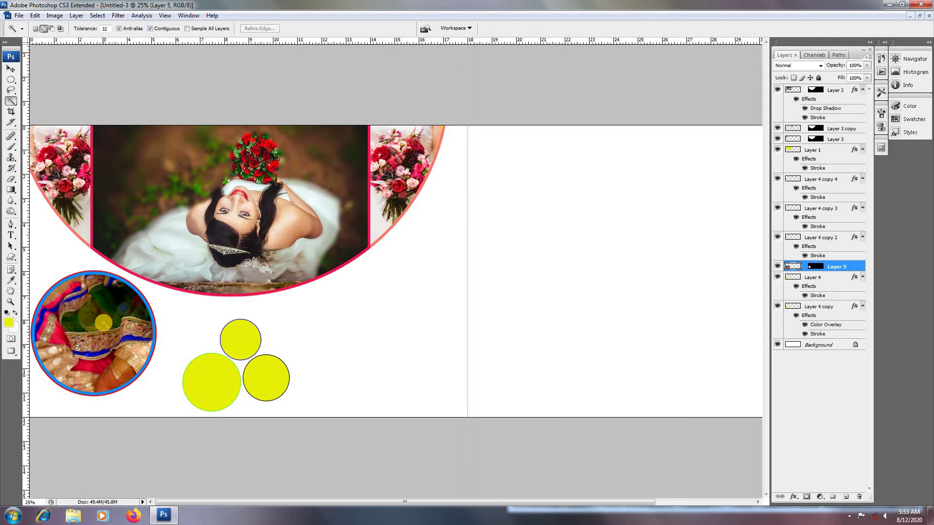
# Step: Scale the pasted bride photo to about 87% and position it so her face fills the ringed circle
pyautogui.hotkey('ctrl', 't')
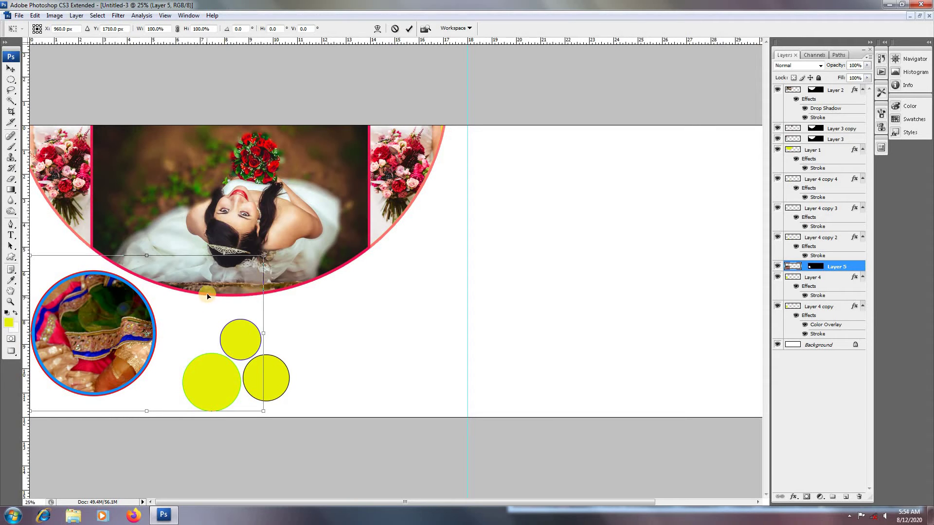
pyautogui.moveTo(263, 256); pyautogui.dragTo(194, 299)
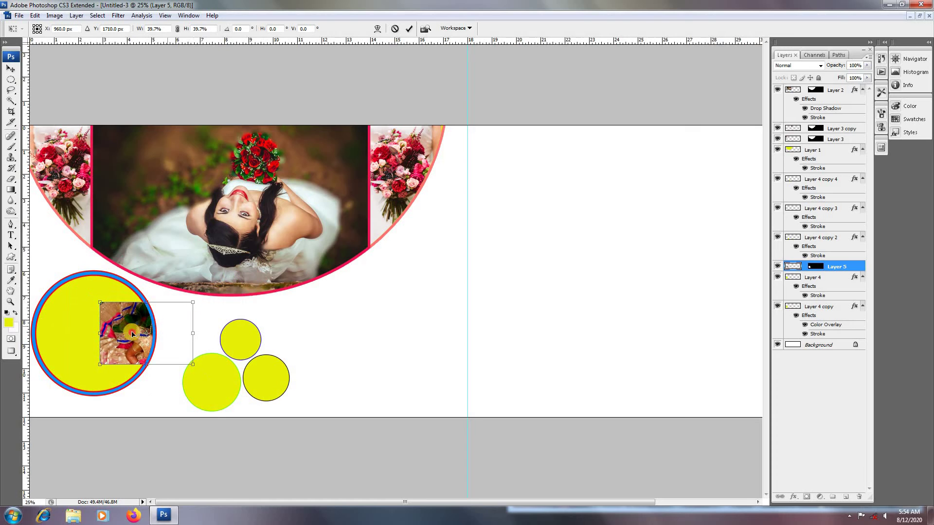
pyautogui.moveTo(162, 331); pyautogui.dragTo(101, 348)
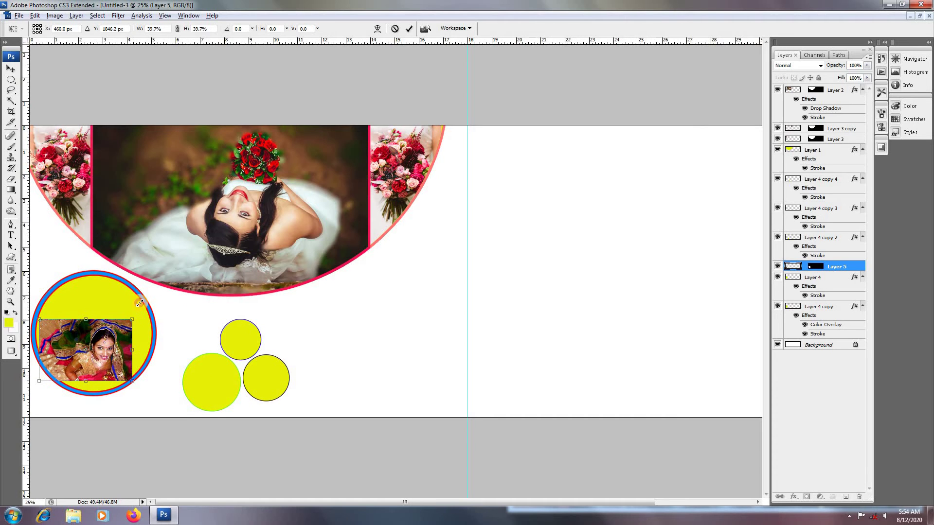
pyautogui.moveTo(141, 303); pyautogui.dragTo(100, 310)
pyautogui.moveTo(164, 271); pyautogui.dragTo(151, 280)
pyautogui.moveTo(120, 317); pyautogui.dragTo(124, 312)
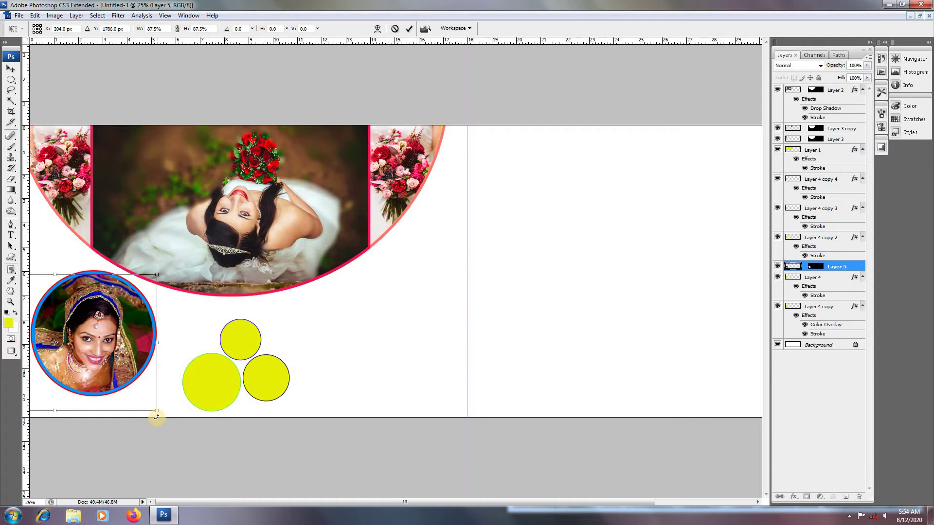
pyautogui.moveTo(156, 413); pyautogui.dragTo(155, 411)
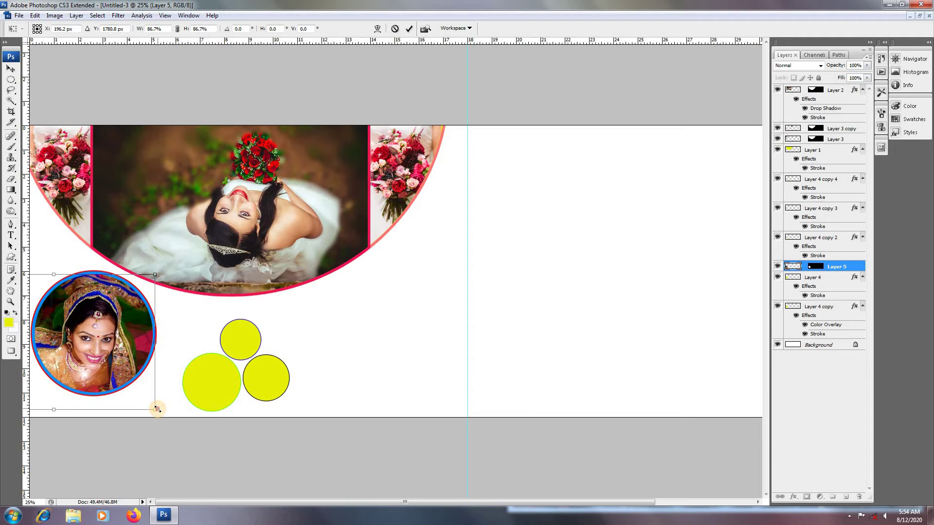
pyautogui.moveTo(107, 337); pyautogui.dragTo(112, 336)
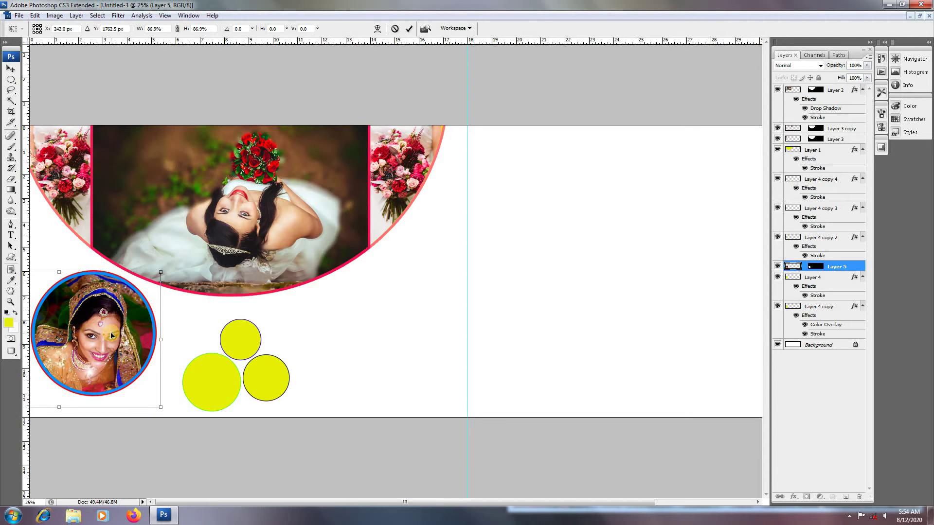
pyautogui.press('w')
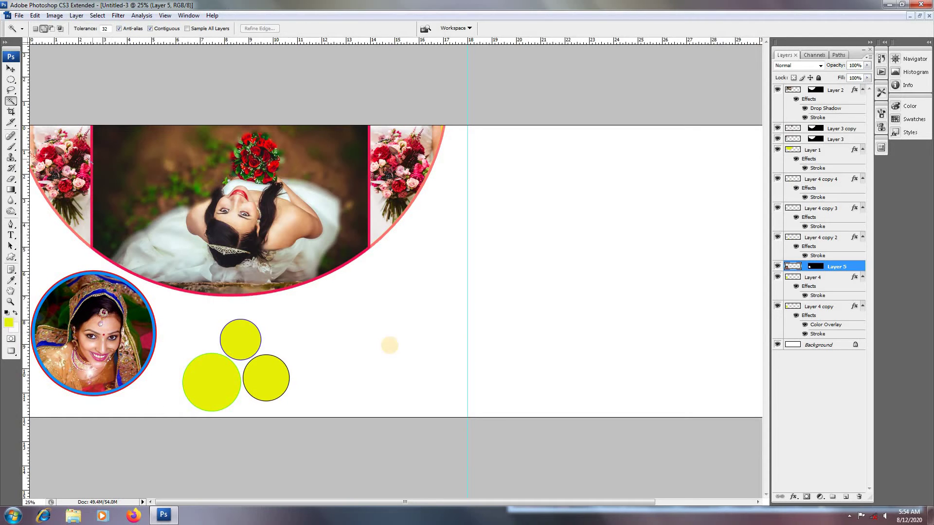
# Step: Open 01a.jpg, copy an elliptical selection about 4.9 x 2.3 inches around the bangled hands, and paste it into the album sheet
pyautogui.click(20, 16)
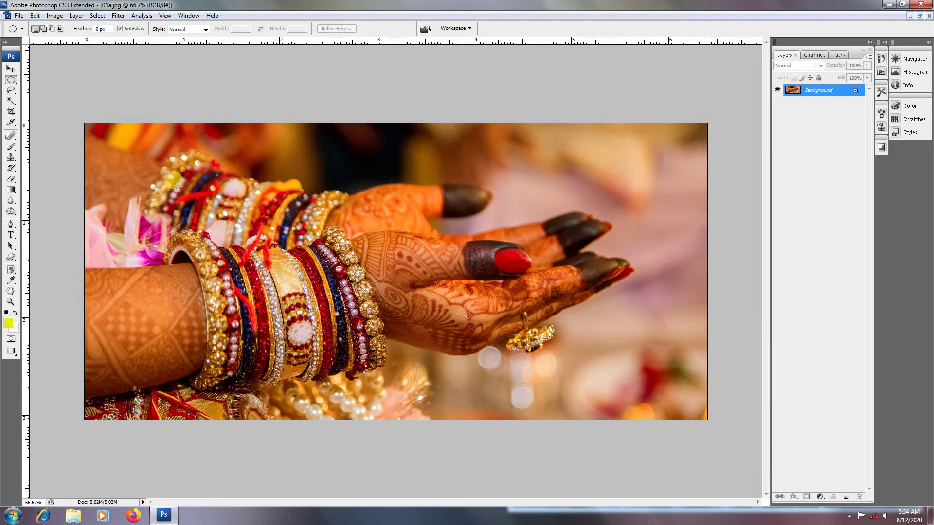
pyautogui.moveTo(132, 163); pyautogui.dragTo(388, 412)
pyautogui.moveTo(445, 410); pyautogui.dragTo(611, 390)
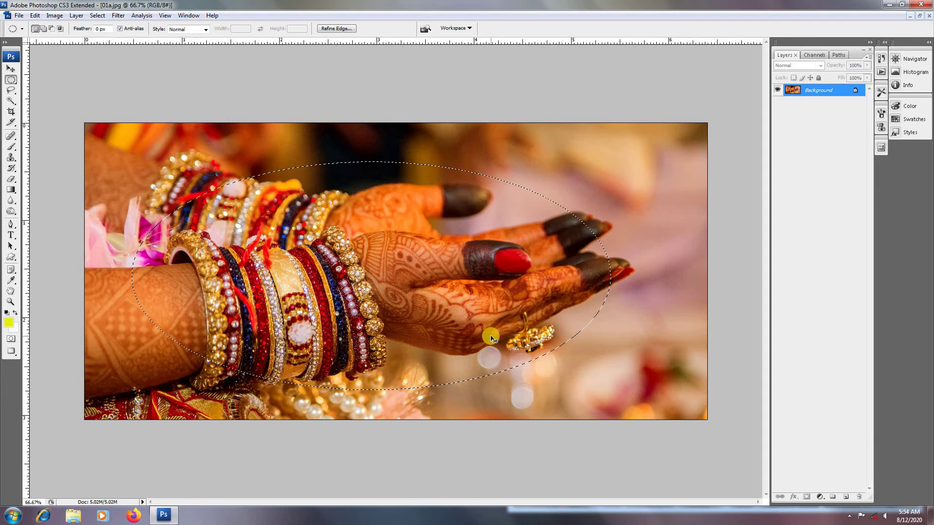
pyautogui.hotkey('ctrl', 'Tab')
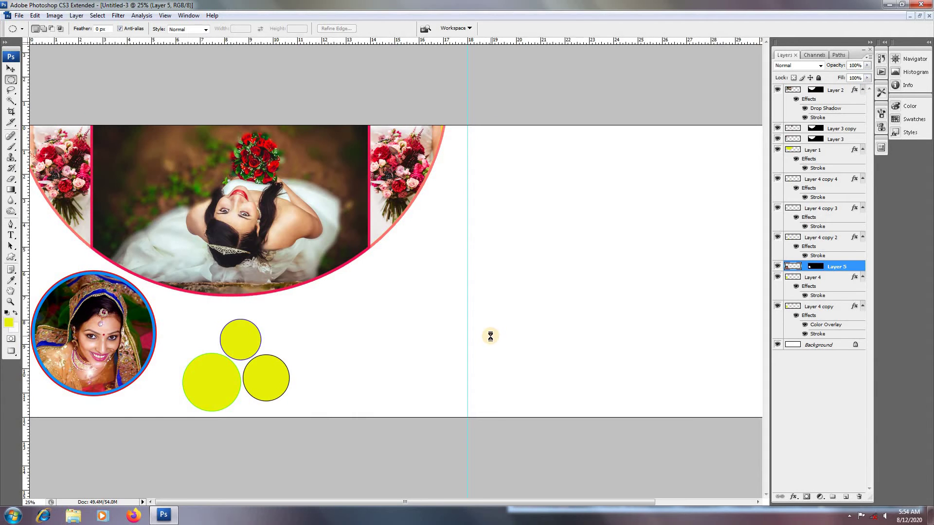
pyautogui.hotkey('ctrl', 'v')
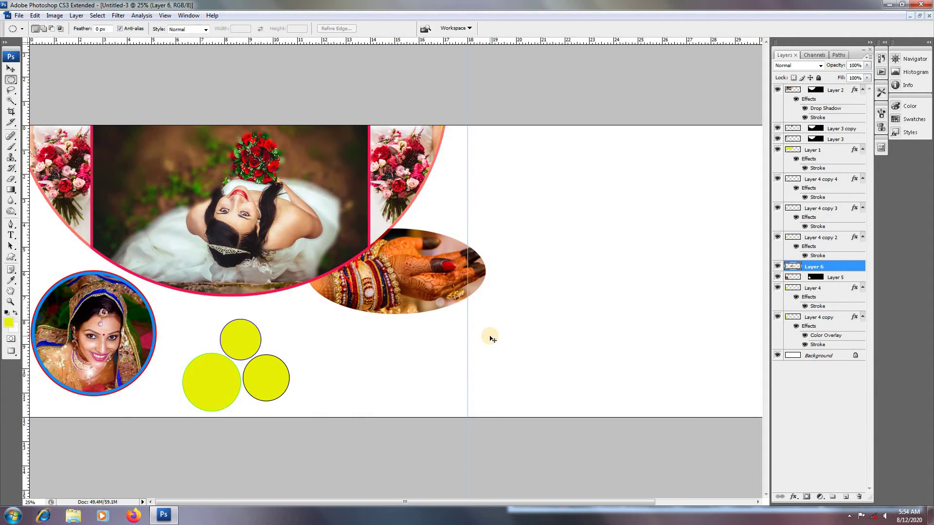
# Step: Apply a strong Gaussian Blur to the pasted ellipse of the bangled hands
pyautogui.click(118, 16)
pyautogui.moveTo(146, 113)
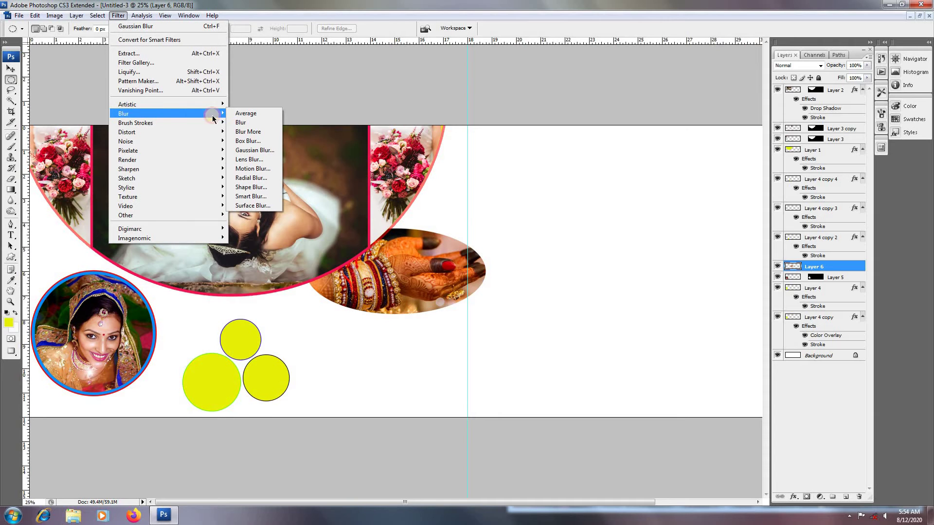
pyautogui.click(248, 150)
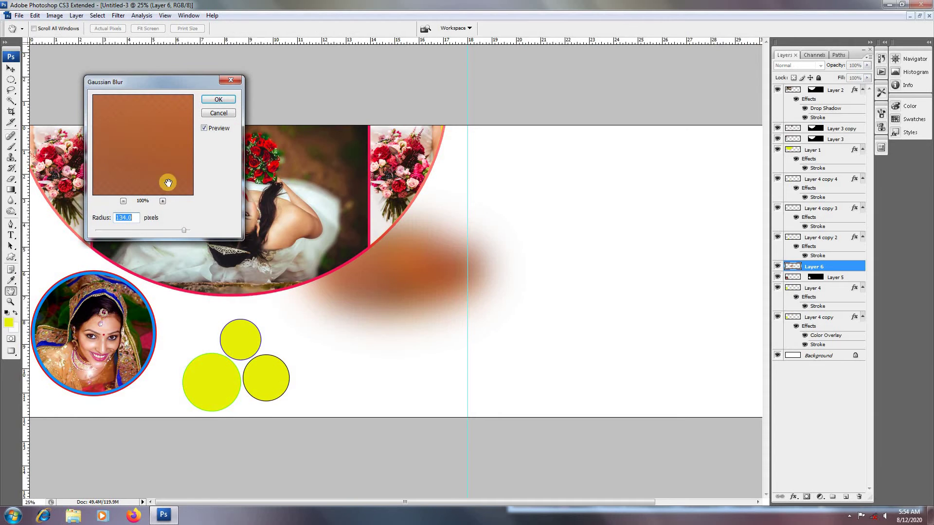
pyautogui.moveTo(143, 229); pyautogui.dragTo(172, 229)
pyautogui.click(218, 100)
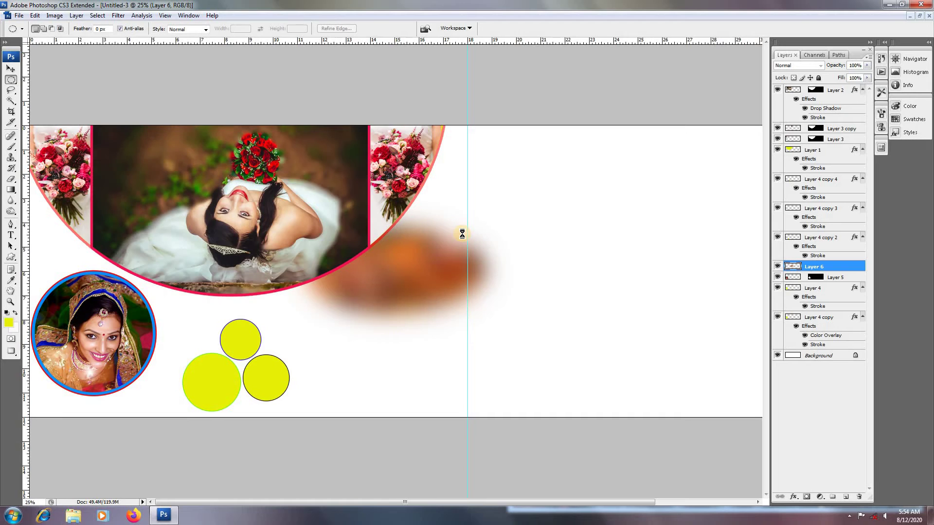
# Step: Enlarge the blurred layer to about 472% to spread it across the sheet and move it below Layer 4 in the stacking order
pyautogui.hotkey('ctrl', 't')
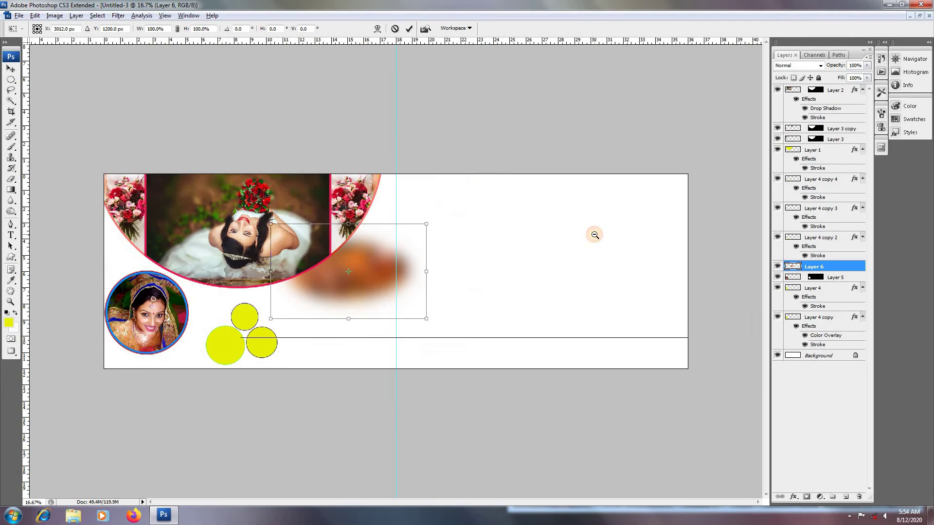
pyautogui.hotkey('ctrl', '-')
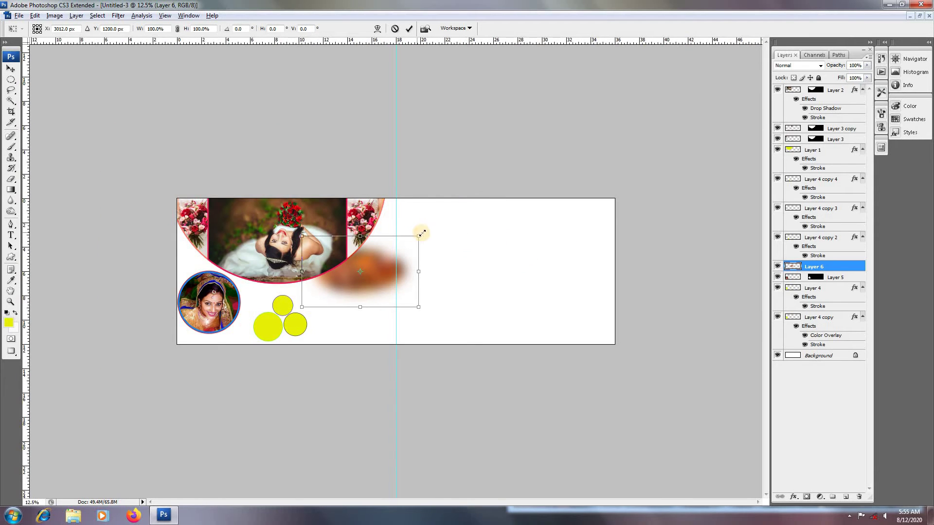
pyautogui.moveTo(417, 237); pyautogui.dragTo(695, 236)
pyautogui.moveTo(558, 250); pyautogui.dragTo(585, 250)
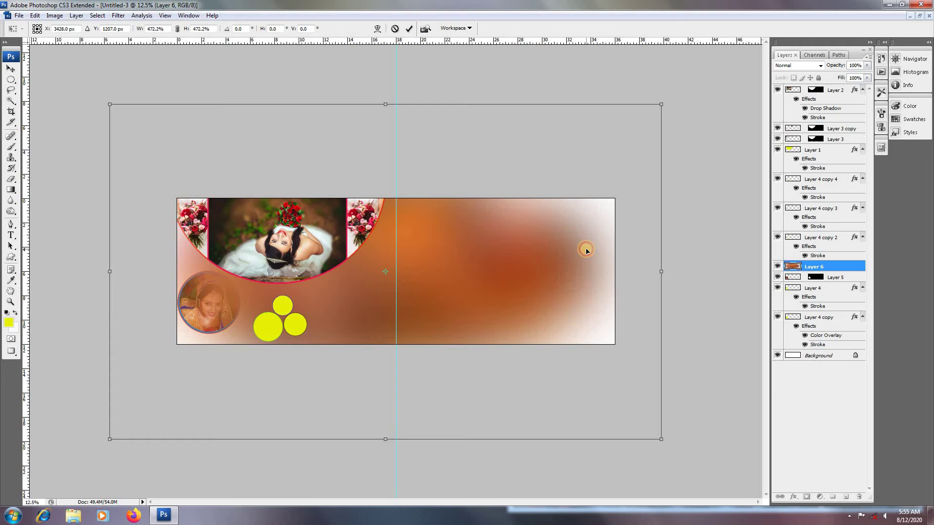
pyautogui.press('m')
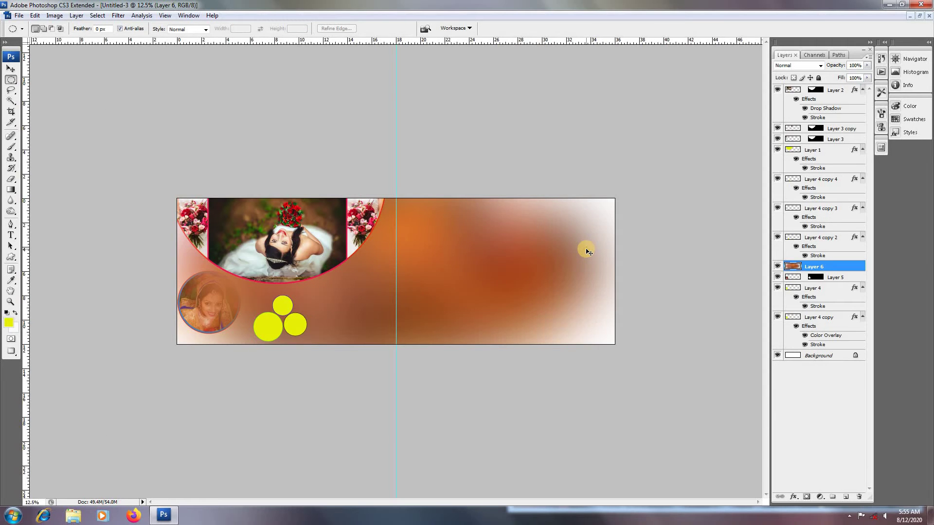
pyautogui.hotkey('ctrl', '[')
pyautogui.hotkey('ctrl', '[')
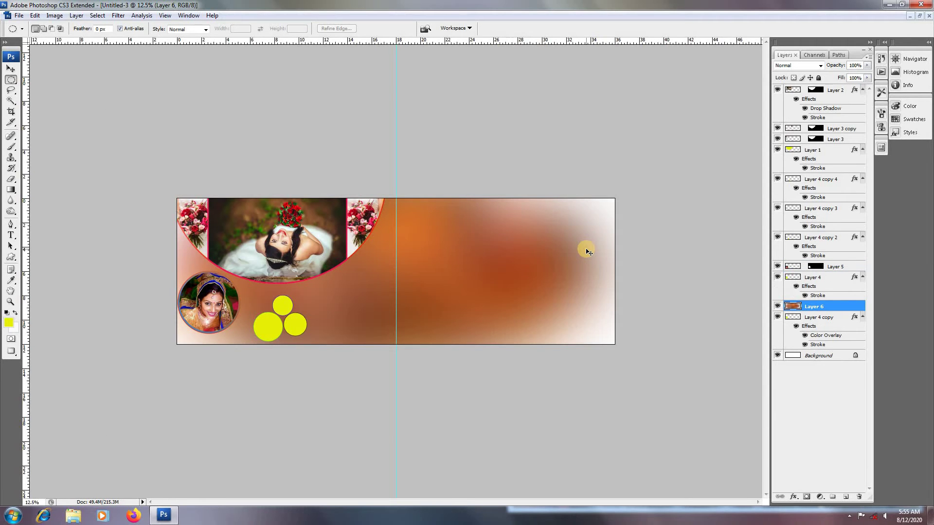
# Step: Duplicate the green-outlined circle to the right of the cluster and enlarge the copy to about 5.8 inches in diameter
pyautogui.keyDown('ctrl'); pyautogui.click(425, 315); pyautogui.keyUp('ctrl')
pyautogui.keyDown('ctrl'); pyautogui.click(425, 315); pyautogui.keyUp('ctrl')
pyautogui.moveTo(292, 307); pyautogui.dragTo(407, 317)
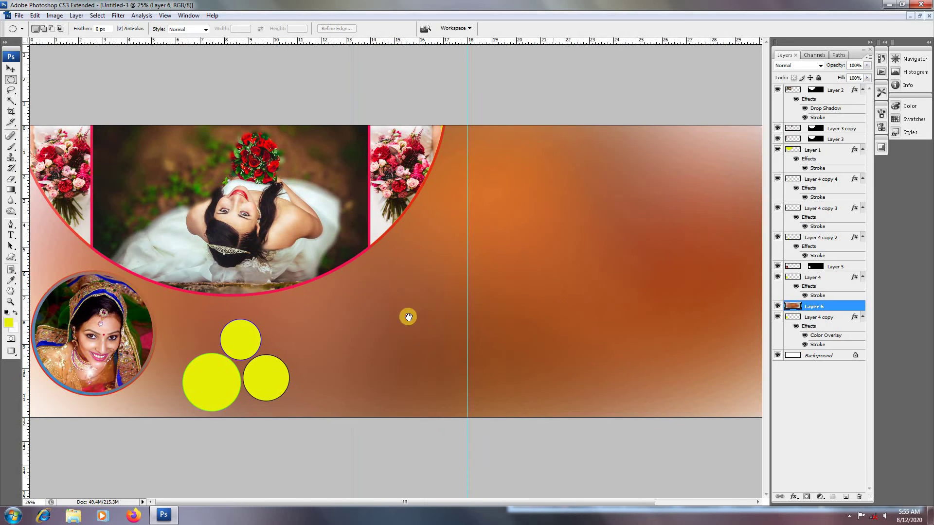
pyautogui.hotkey('ctrl', '-')
pyautogui.press('v')
pyautogui.rightClick(208, 382)
pyautogui.click(243, 388)
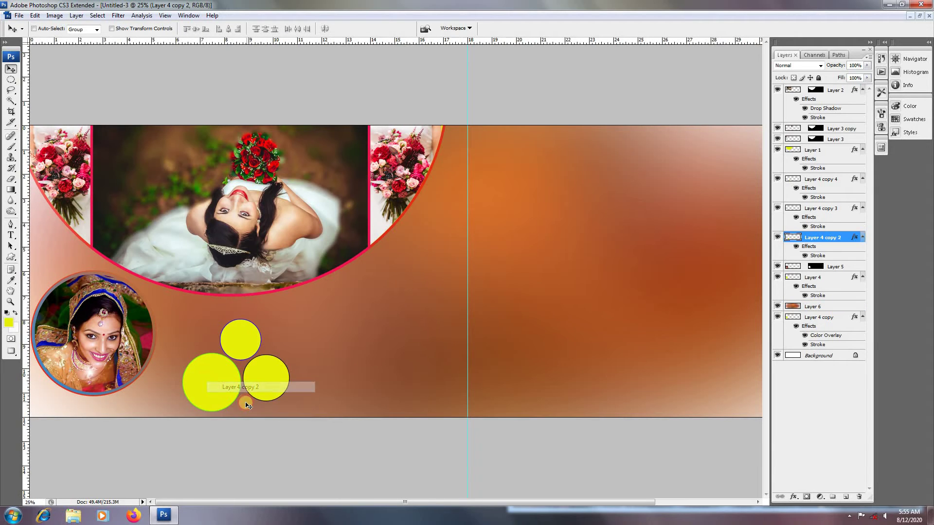
pyautogui.moveTo(235, 385); pyautogui.dragTo(419, 313)
pyautogui.hotkey('ctrl', 't')
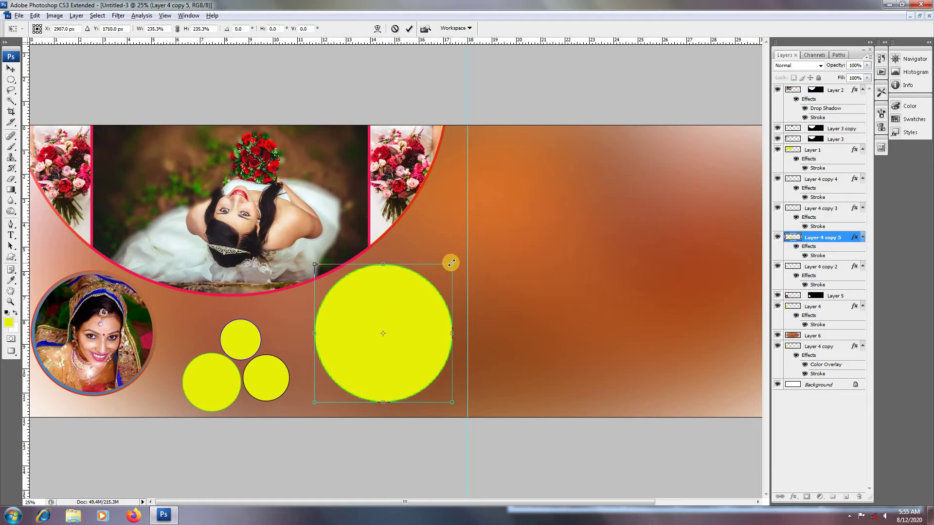
pyautogui.moveTo(451, 263); pyautogui.dragTo(452, 261)
pyautogui.press('Return')
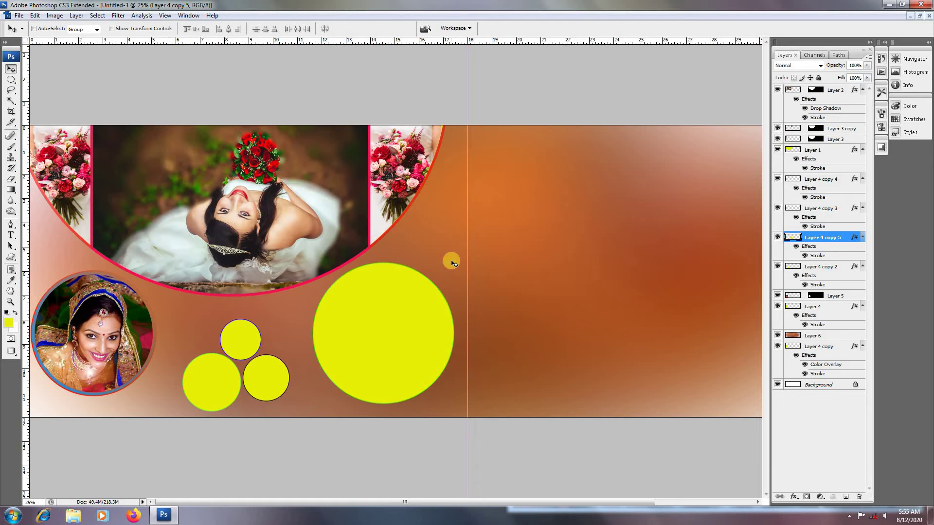
# Step: Paste the copied photo of the veiled bride into the large circle and scale it to about 92%
pyautogui.press('w')
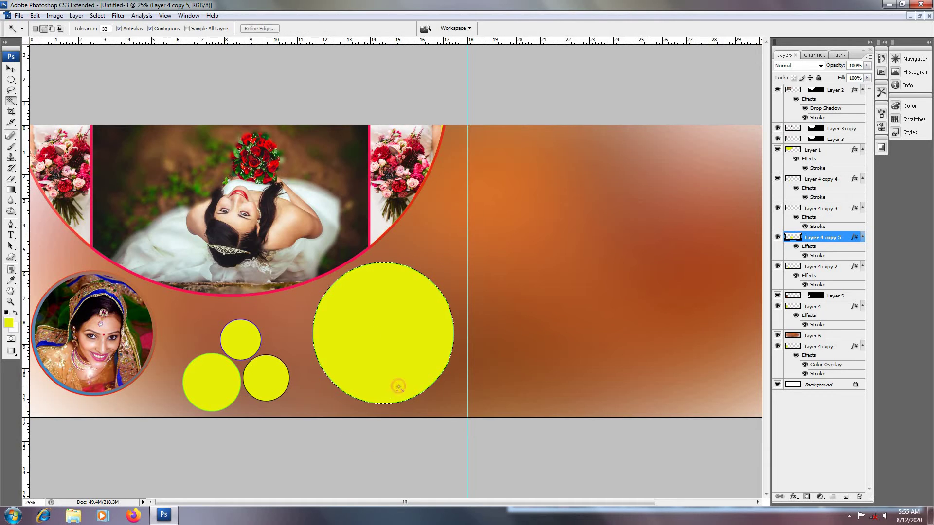
pyautogui.click(398, 386)
pyautogui.hotkey('ctrl', 'shift', 'v')
pyautogui.hotkey('ctrl', 't')
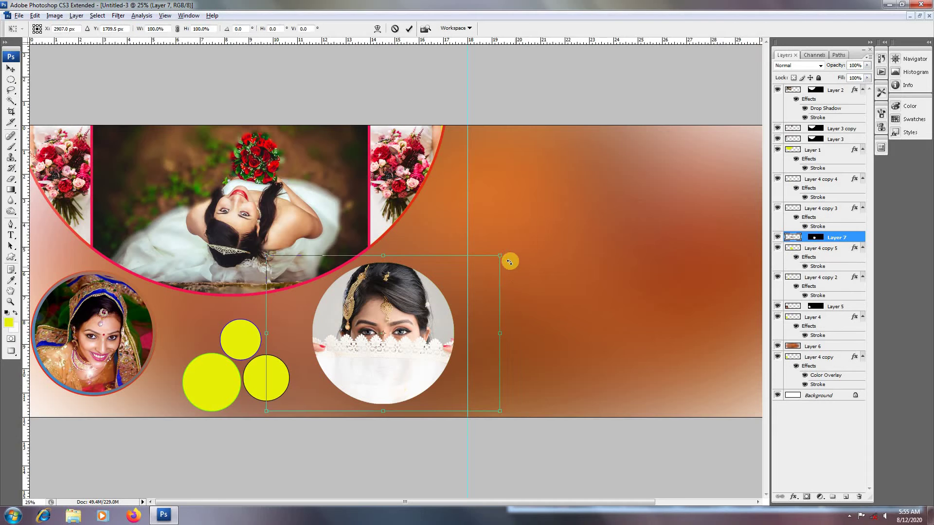
pyautogui.moveTo(499, 255); pyautogui.dragTo(489, 273)
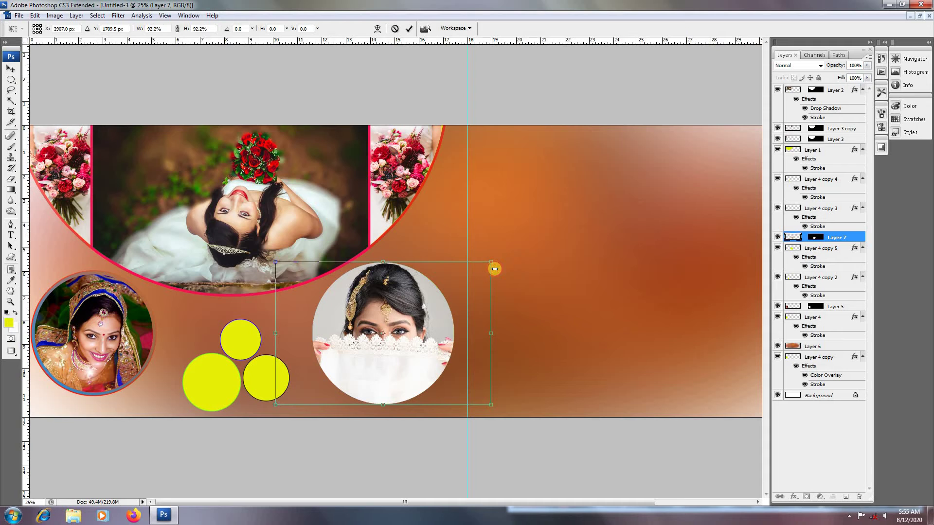
pyautogui.press('Return')
# Step: Set the stroke of the large circle's layer, Layer 4 copy 5, to 18 px and position it outside
pyautogui.press('w')
pyautogui.hotkey('ctrl', '+')
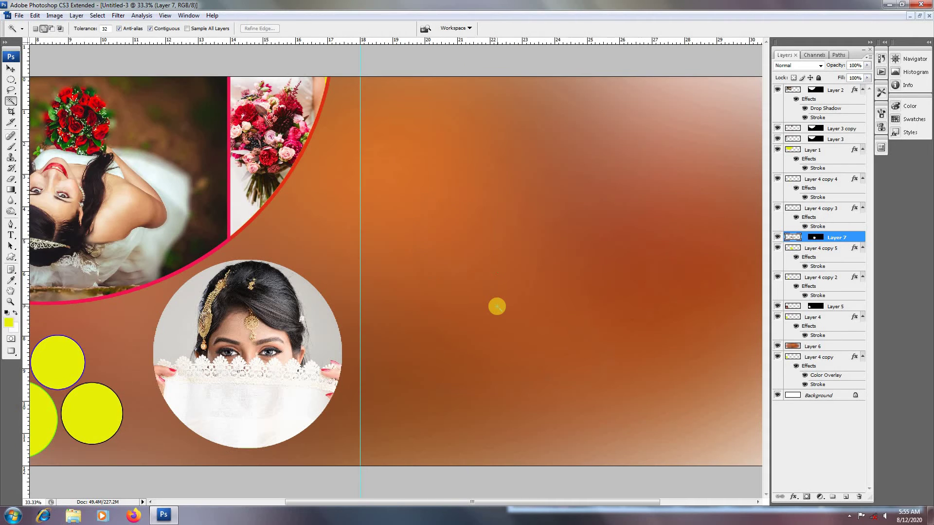
pyautogui.press('v')
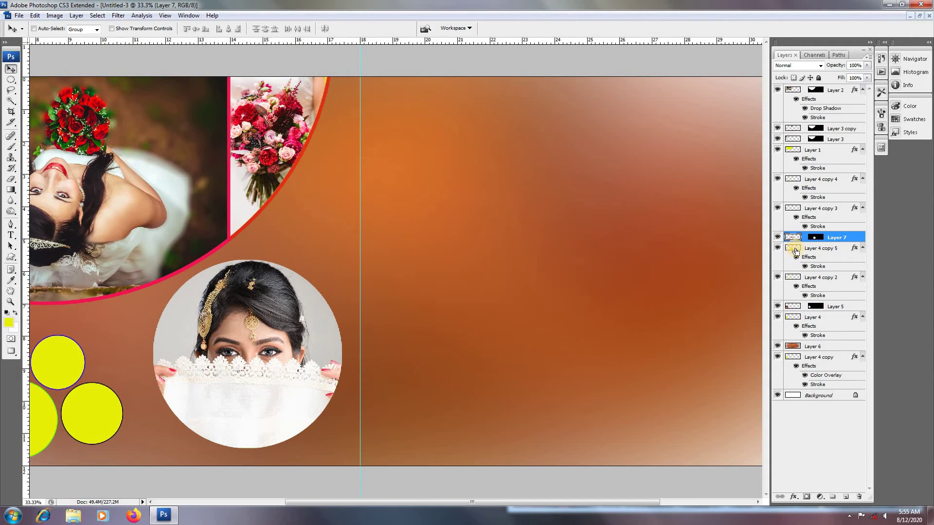
pyautogui.doubleClick(822, 248)
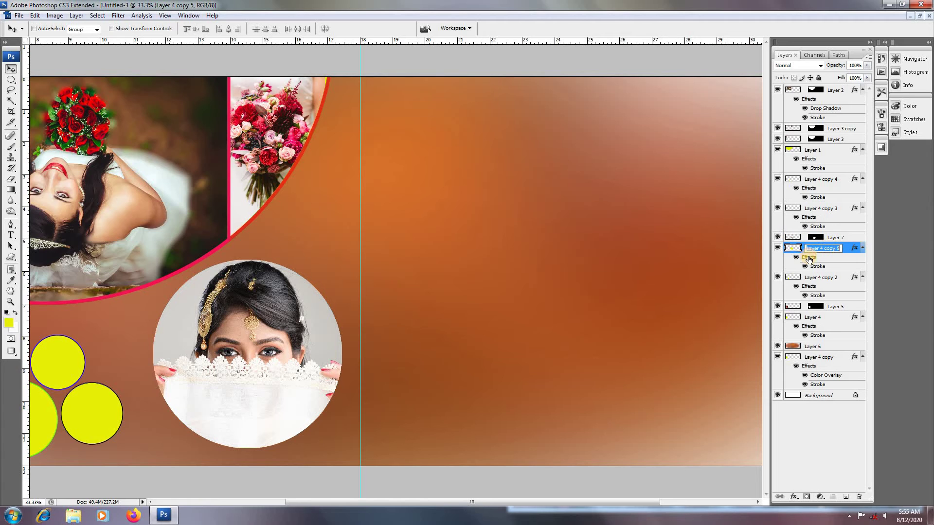
pyautogui.click(782, 248)
pyautogui.click(782, 248)
pyautogui.click(844, 248)
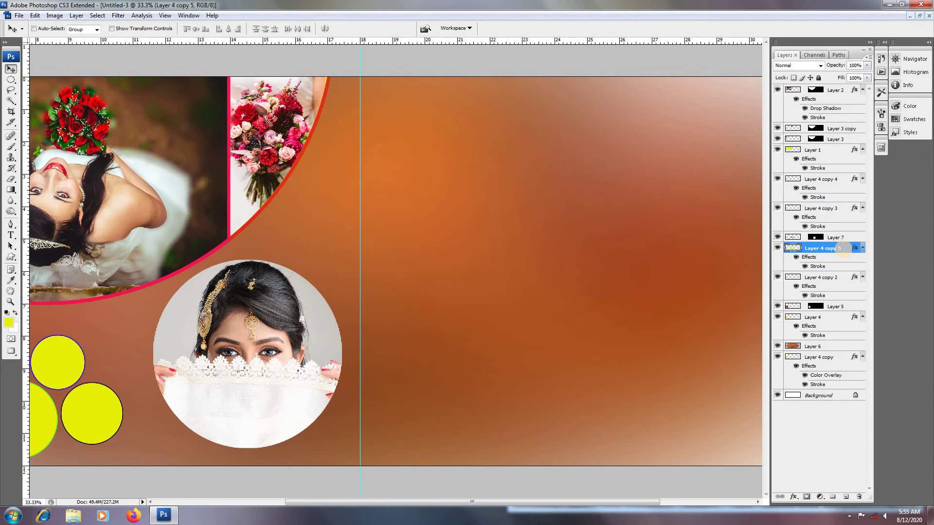
pyautogui.doubleClick(844, 248)
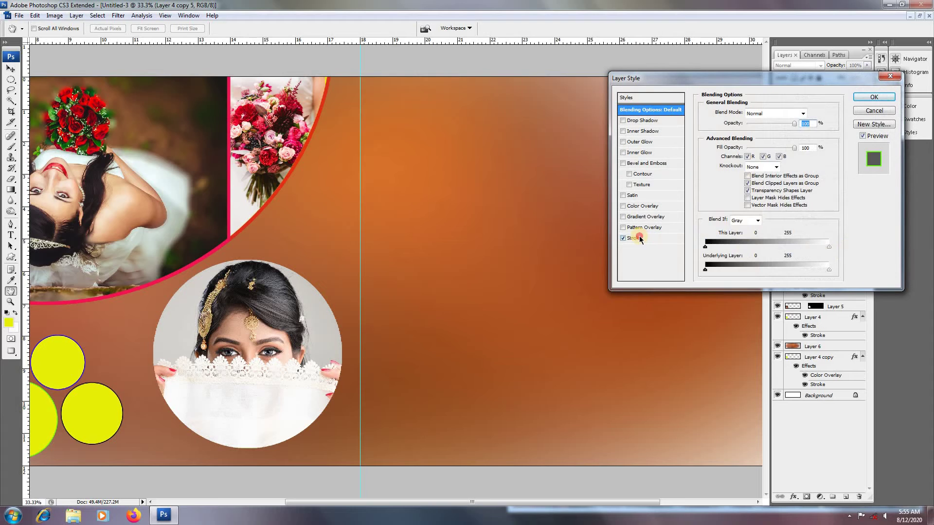
pyautogui.click(637, 238)
pyautogui.click(724, 179)
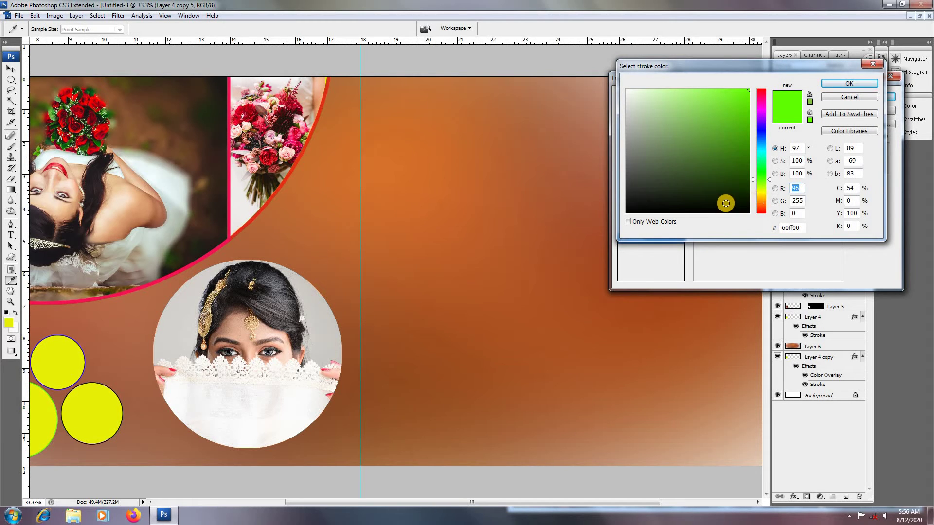
pyautogui.click(833, 85)
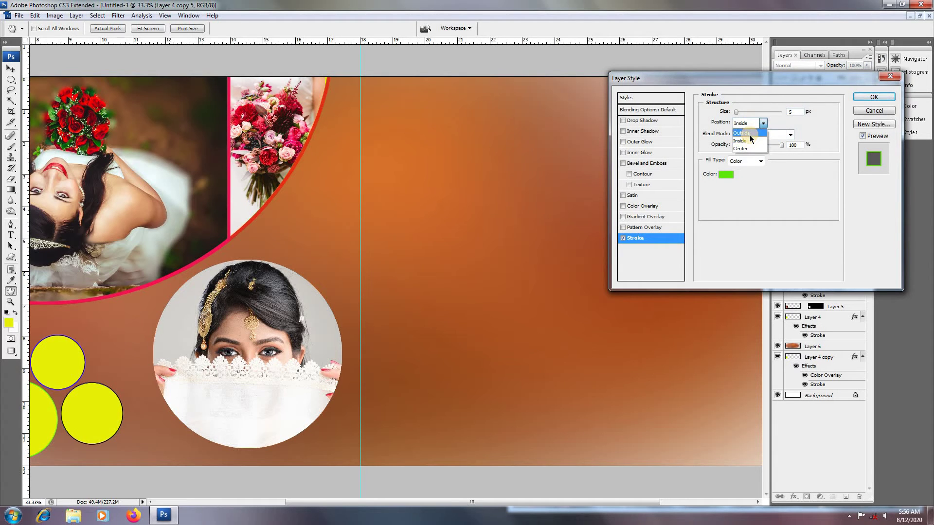
pyautogui.click(749, 134)
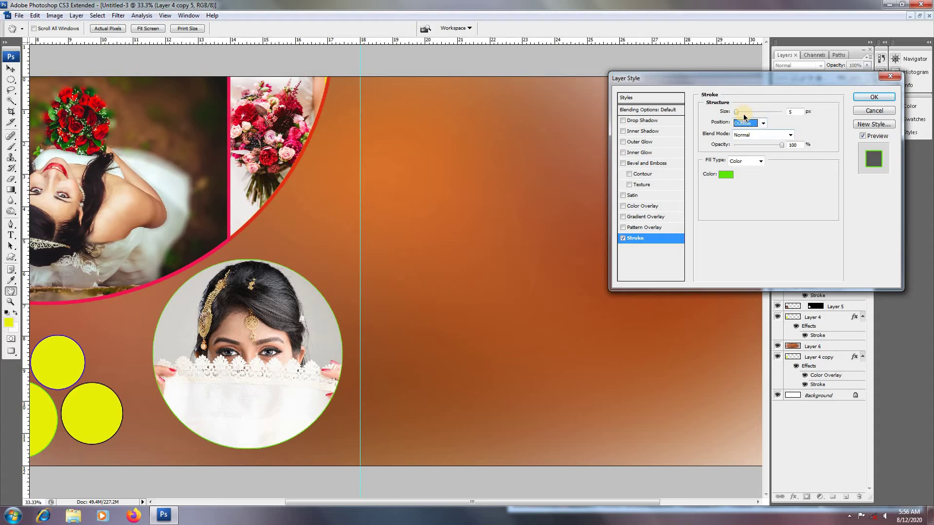
pyautogui.click(744, 114)
pyautogui.moveTo(742, 115); pyautogui.dragTo(740, 115)
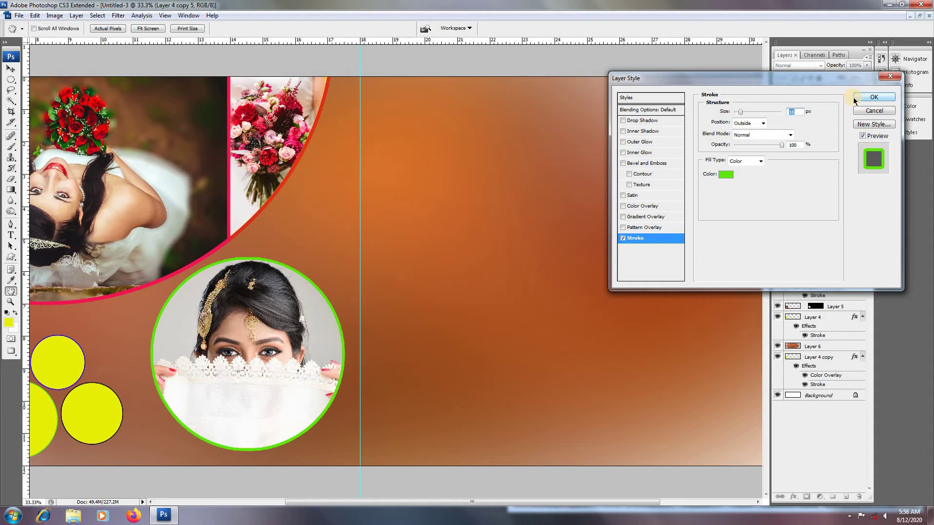
# Step: Give the large circle's stroke a rainbow gradient fill and add a drop shadow with the default settings
pyautogui.click(761, 161)
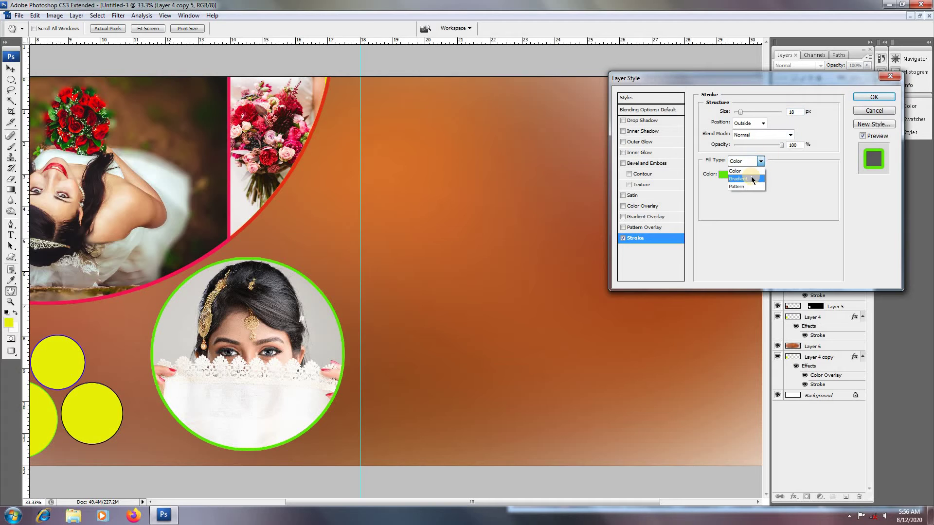
pyautogui.click(752, 179)
pyautogui.click(780, 174)
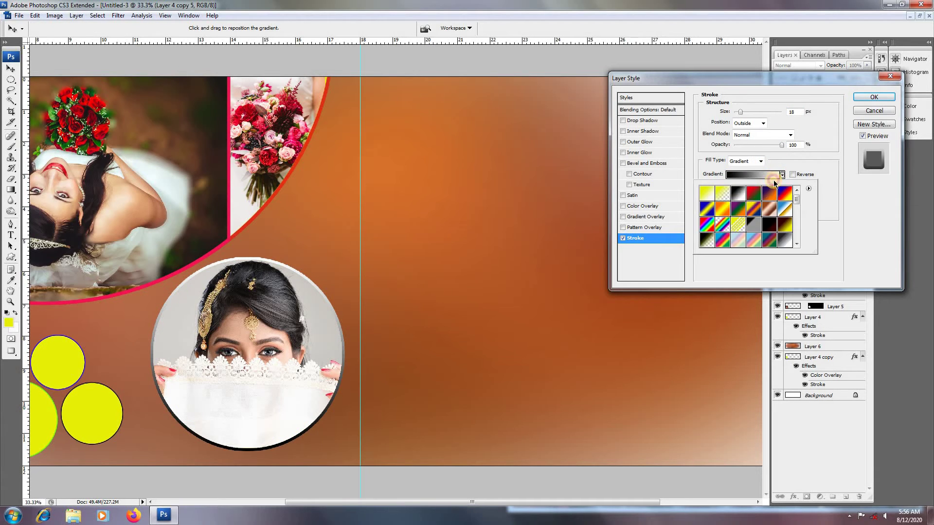
pyautogui.click(725, 211)
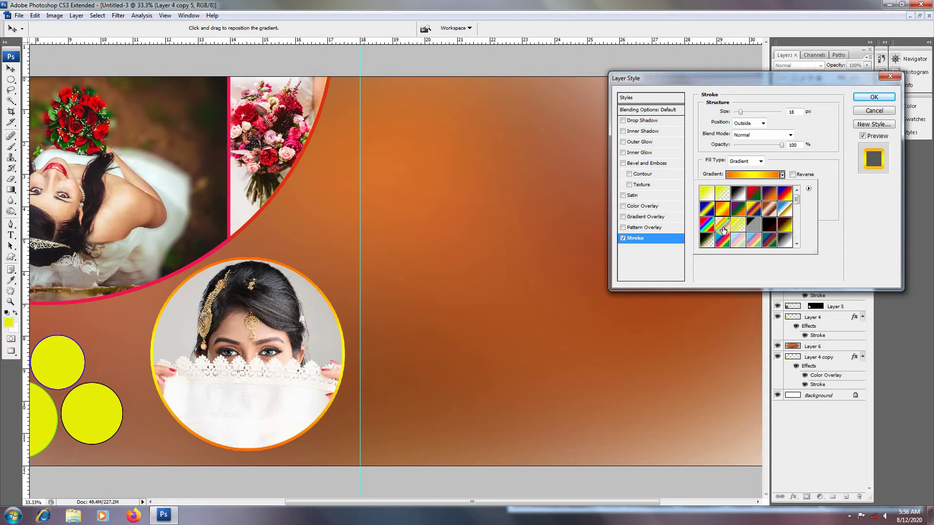
pyautogui.click(723, 228)
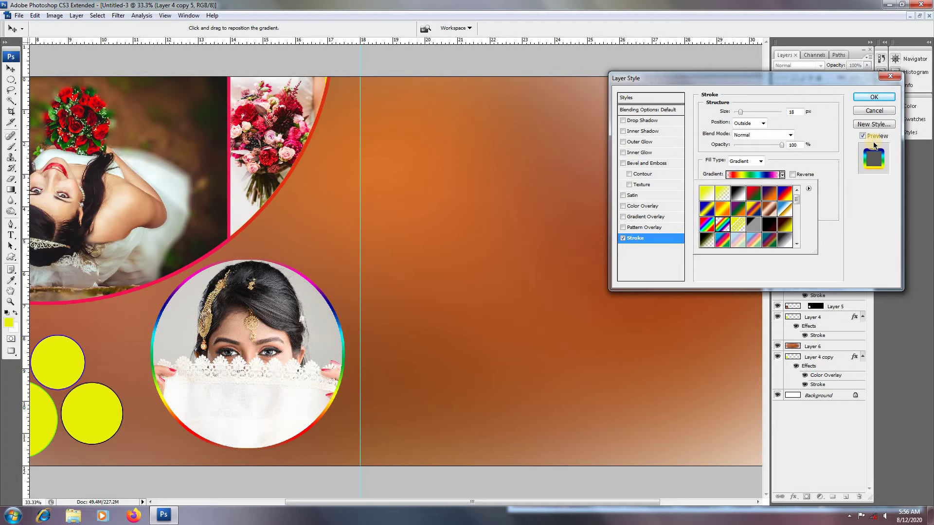
pyautogui.click(650, 121)
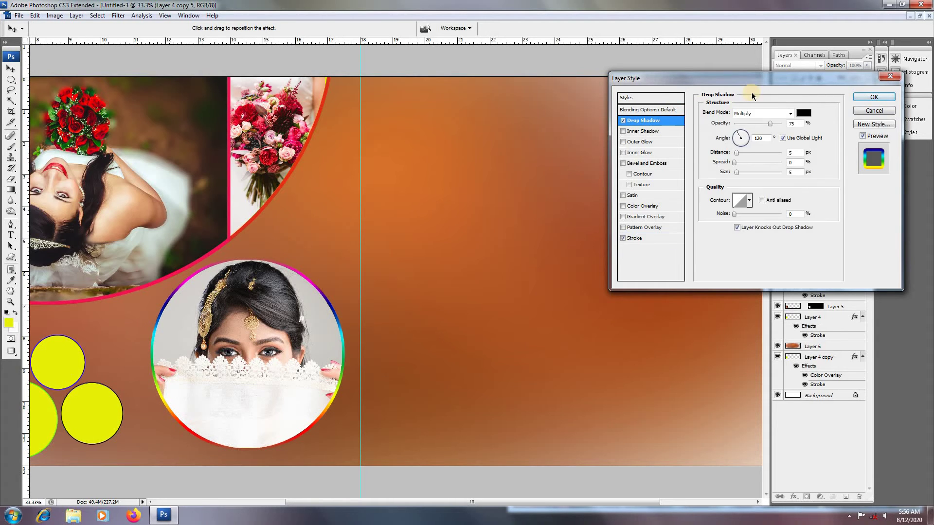
pyautogui.click(874, 96)
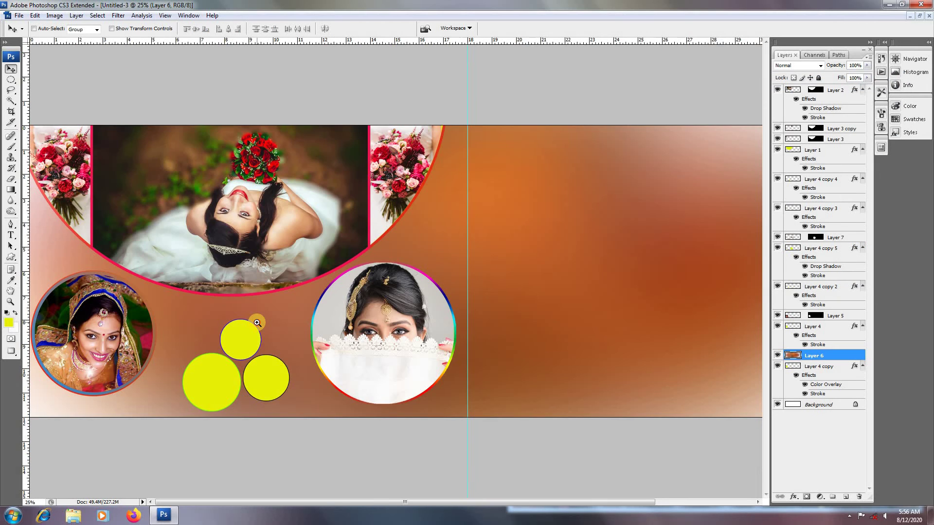
# Step: Select the green-outlined circle of the small cluster, Layer 4 copy 2
pyautogui.click(257, 322)
pyautogui.rightClick(271, 418)
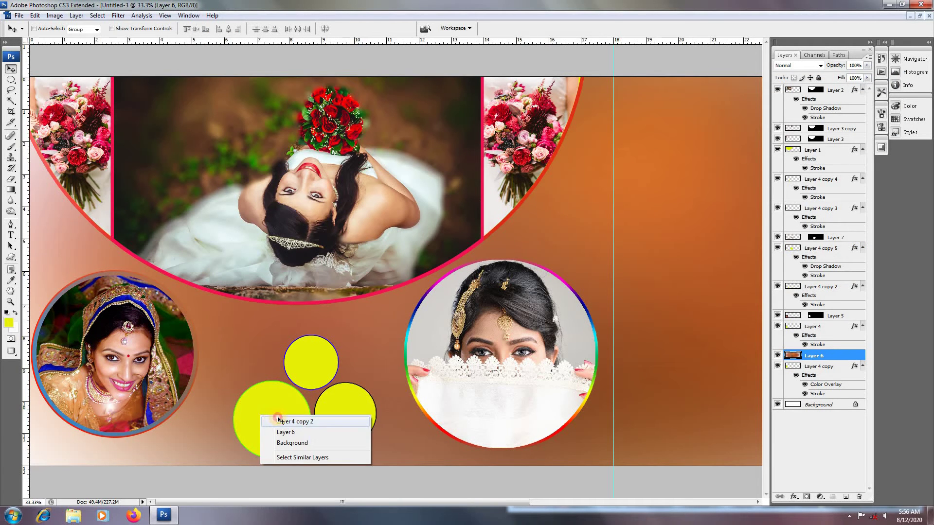
pyautogui.click(295, 422)
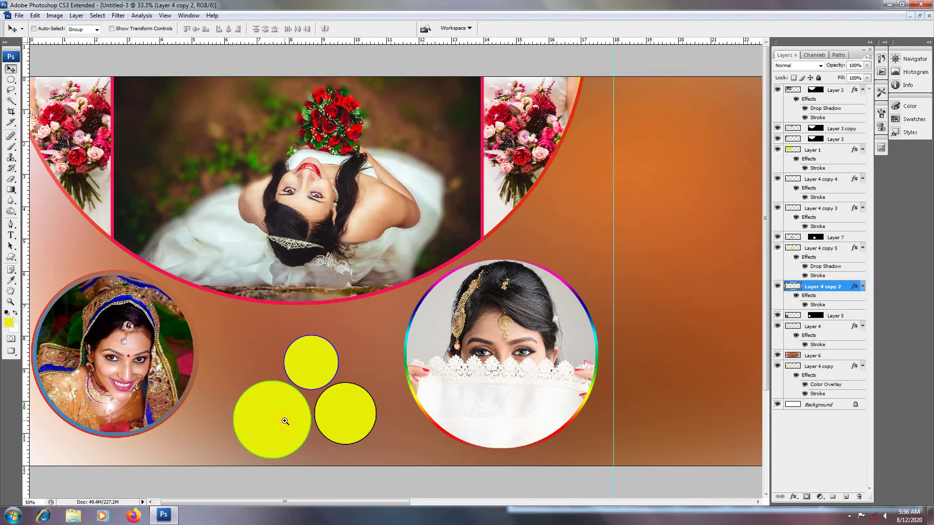
pyautogui.click(285, 422)
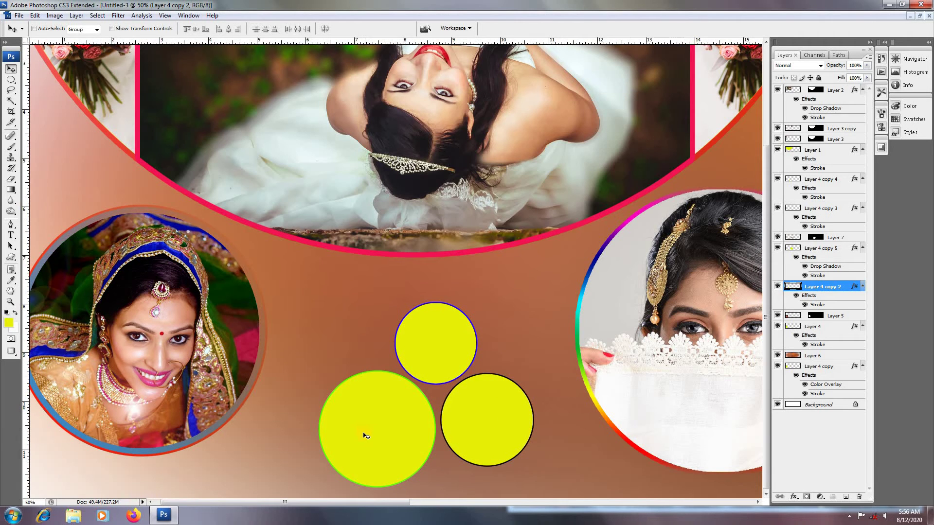
# Step: Add the text BRIDE in Modern Machine above the small circles and colour it off-white, f7f7f2
pyautogui.press('t')
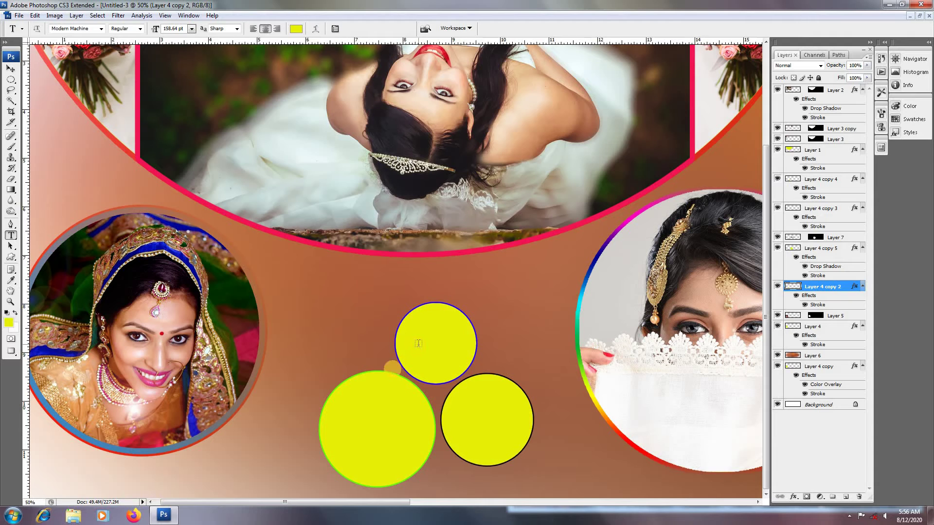
pyautogui.click(338, 431)
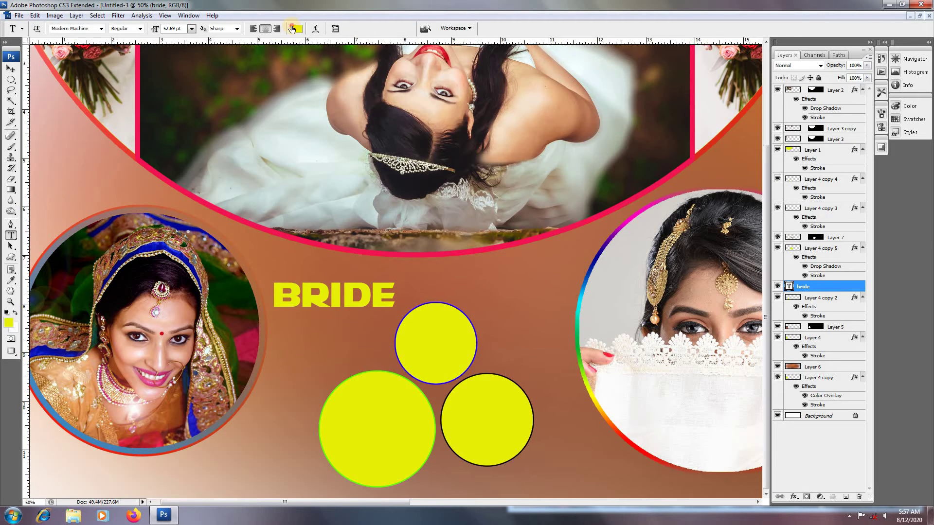
pyautogui.click(292, 29)
pyautogui.click(628, 93)
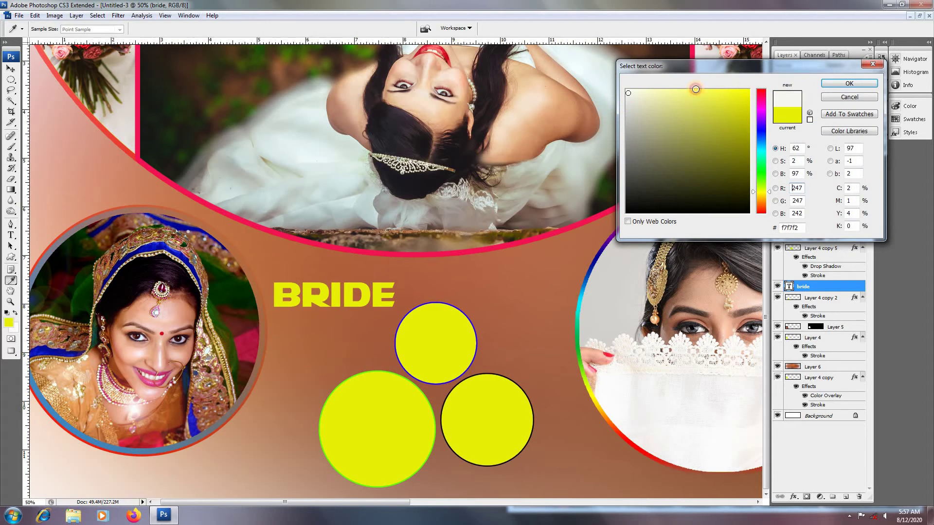
pyautogui.click(857, 83)
pyautogui.press('v')
# Step: Move the BRIDE text onto the green-outlined circle and narrow it to fit inside the outline
pyautogui.rightClick(353, 299)
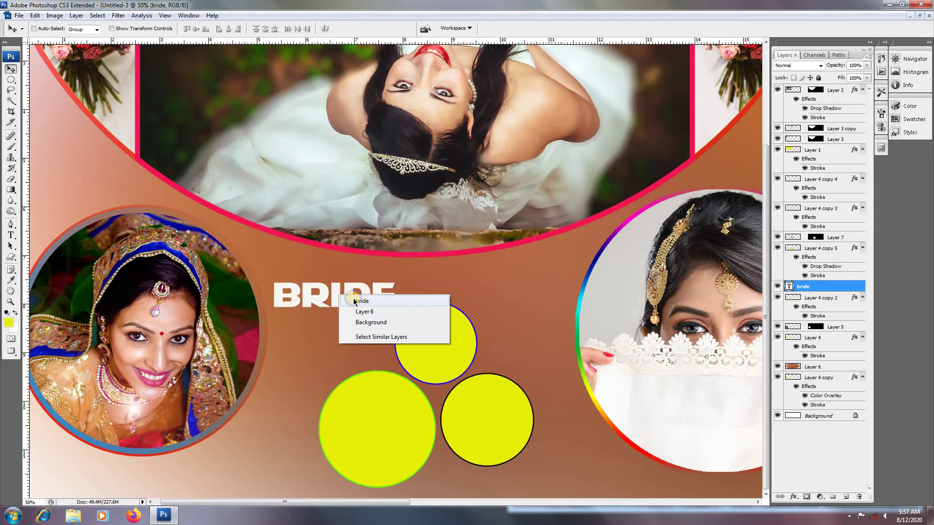
pyautogui.click(354, 301)
pyautogui.moveTo(354, 302); pyautogui.dragTo(398, 444)
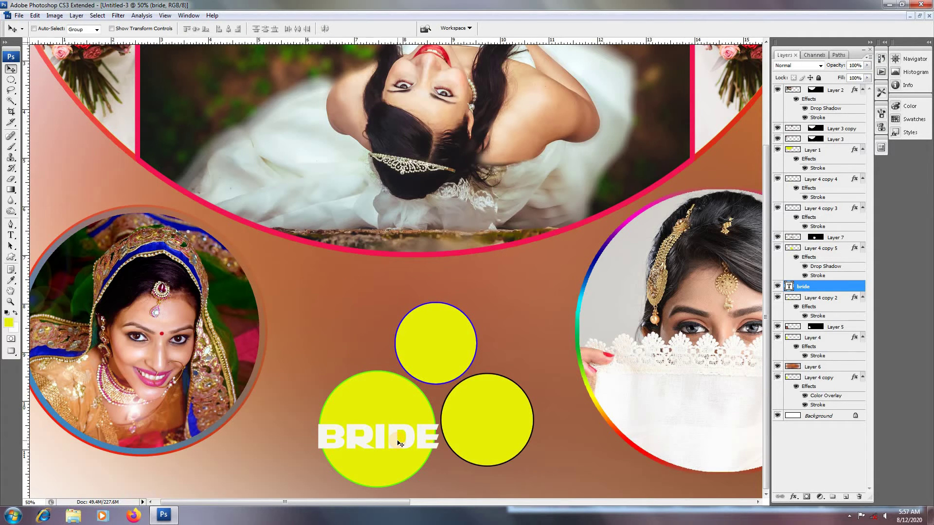
pyautogui.hotkey('ctrl', 't')
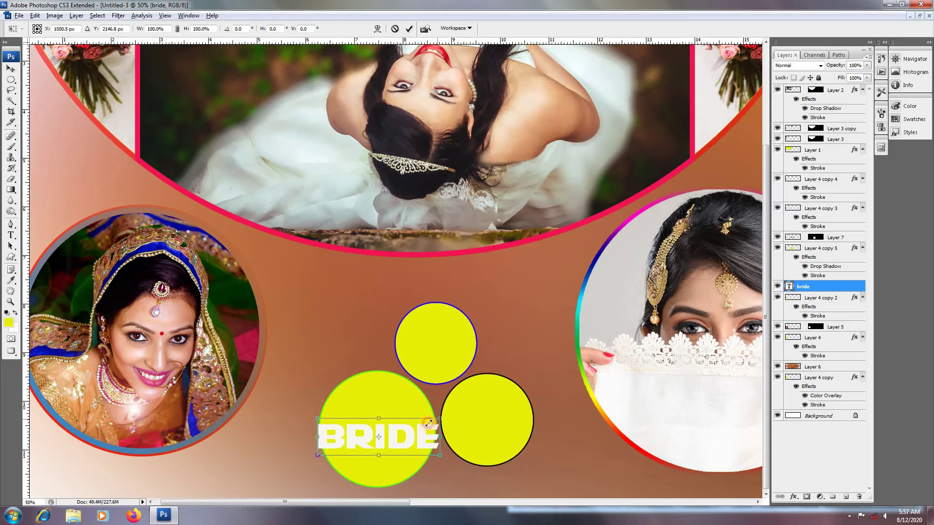
pyautogui.moveTo(439, 415); pyautogui.dragTo(379, 415)
pyautogui.press('Return')
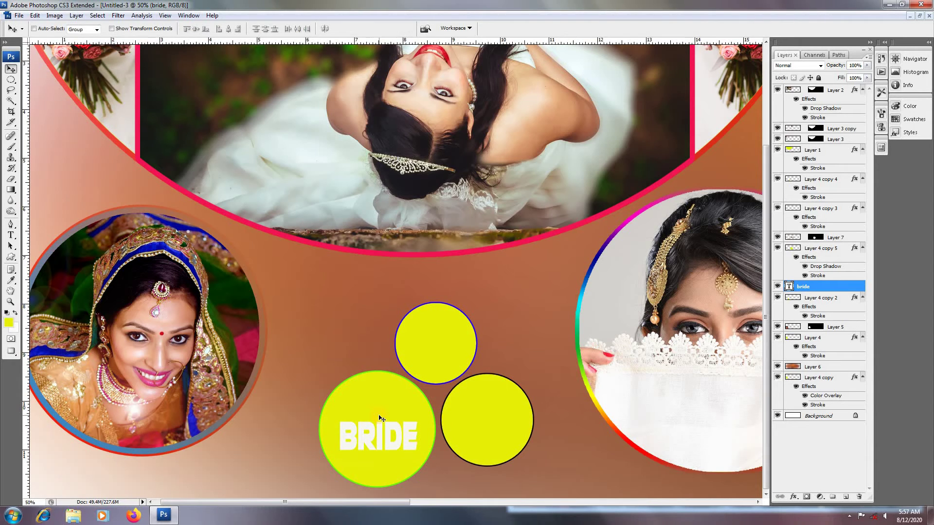
# Step: Delete the BRIDE text layer from the green-outlined circle
pyautogui.rightClick(396, 436)
pyautogui.click(437, 442)
pyautogui.press('Delete')
# Step: Add the letter H in 158.64 pt Modern Machine over the green-outlined circle
pyautogui.press('t')
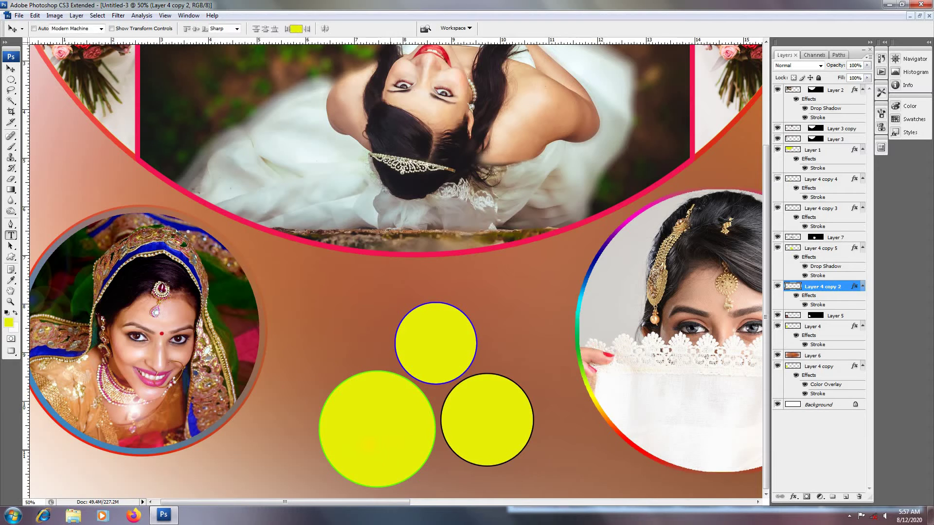
pyautogui.click(366, 426)
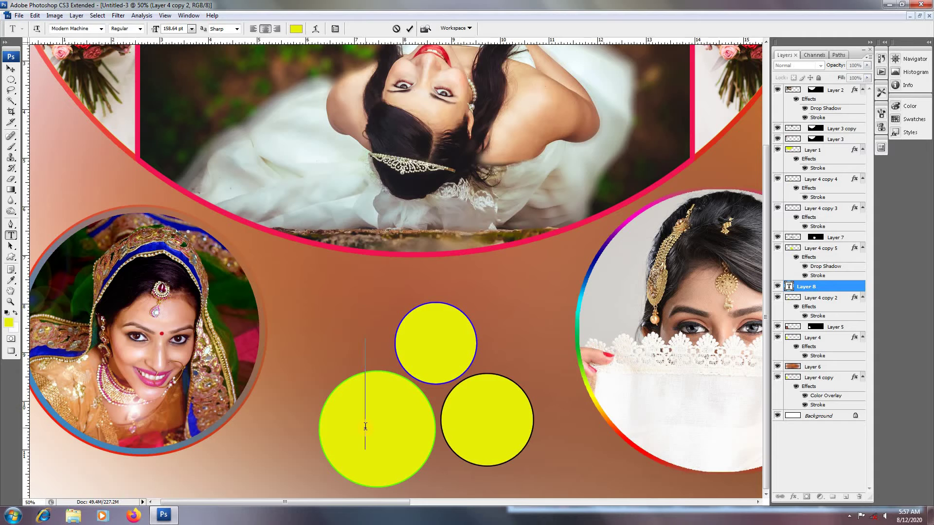
pyautogui.write('h')
pyautogui.hotkey('ctrl', 'Return')
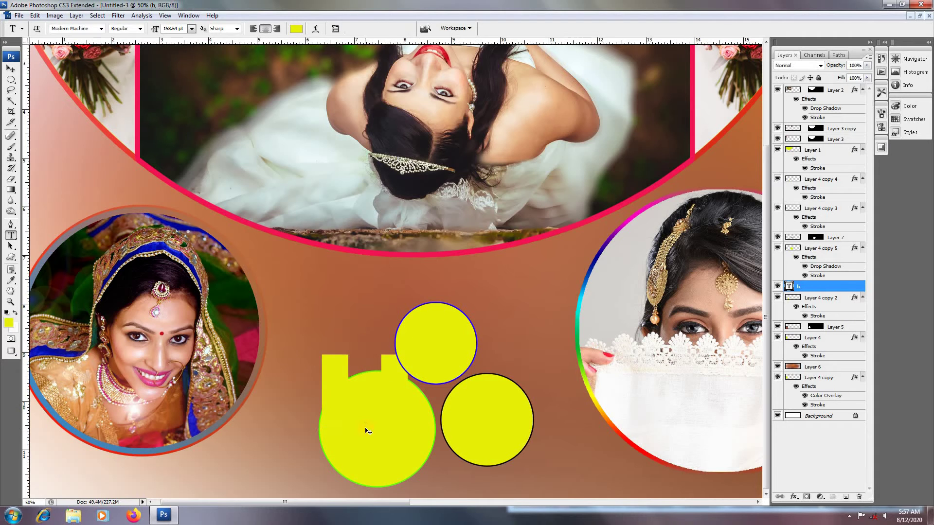
# Step: Scale the letter H to about 89.5% width and 86.5% height and centre it inside the green-outlined circle
pyautogui.hotkey('ctrl', 't')
pyautogui.moveTo(410, 339); pyautogui.dragTo(405, 408)
pyautogui.press('Right')
pyautogui.press('Right')
pyautogui.press('Right')
pyautogui.press('Right')
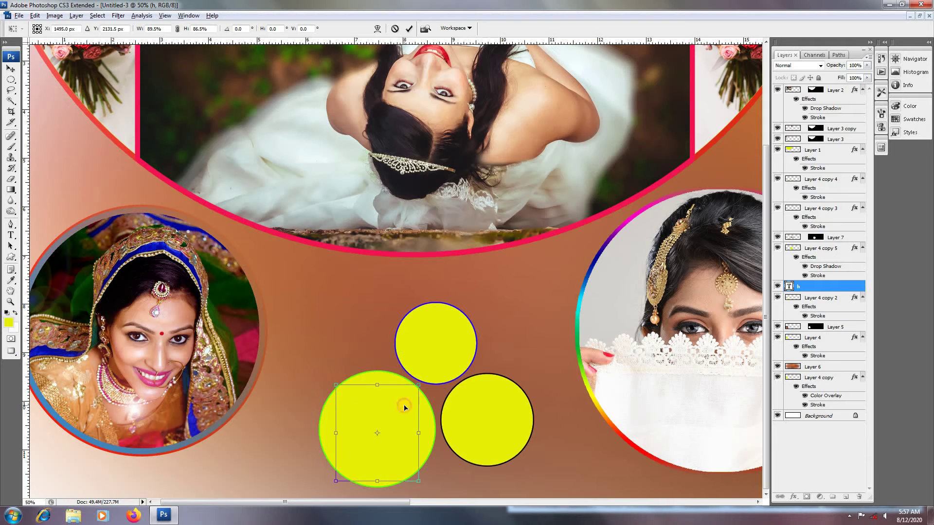
pyautogui.press('Return')
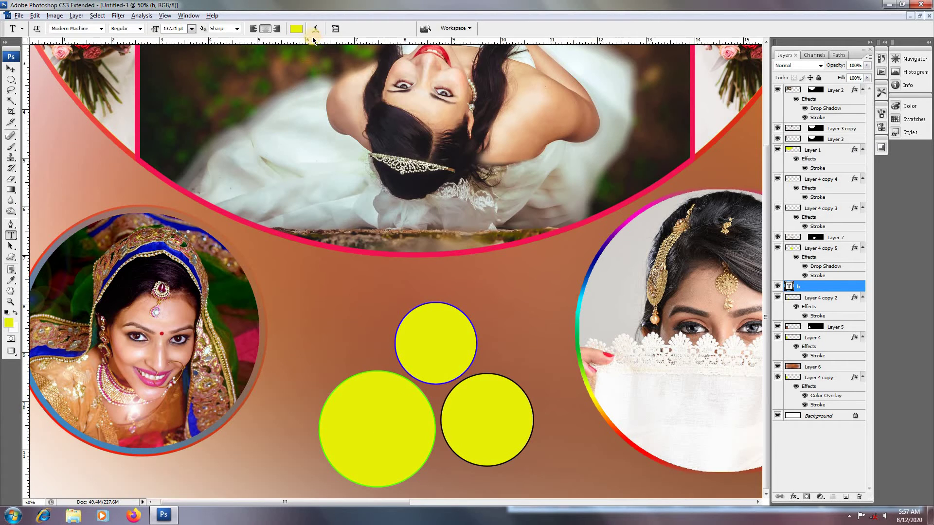
# Step: Change the colour of the letter H to white
pyautogui.click(296, 28)
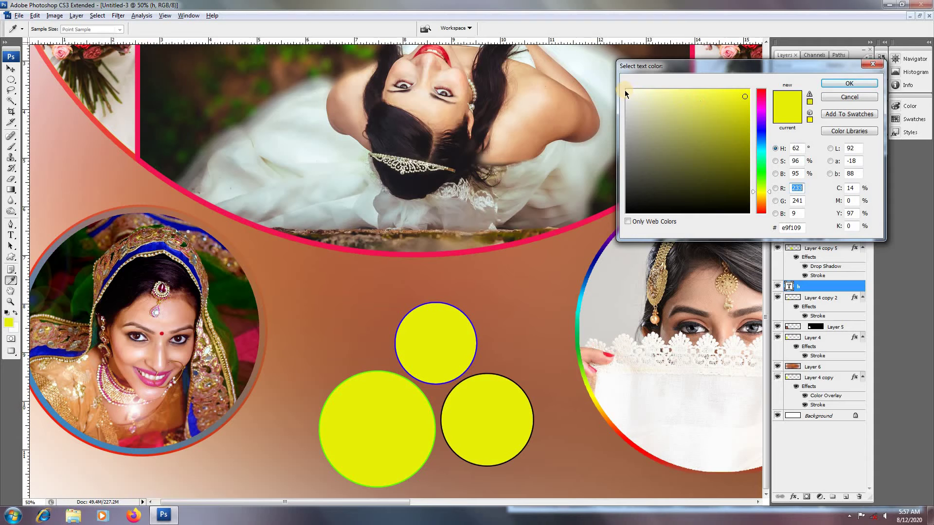
pyautogui.click(625, 91)
pyautogui.click(849, 83)
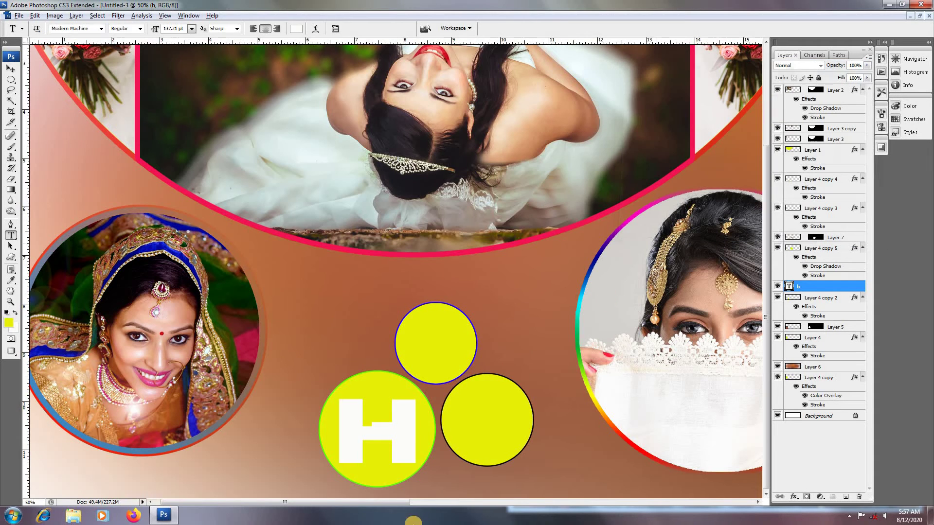
# Step: Add a white letter B in 158.64 pt Modern Machine over the black-outlined circle and raise its layer above the circles
pyautogui.click(464, 424)
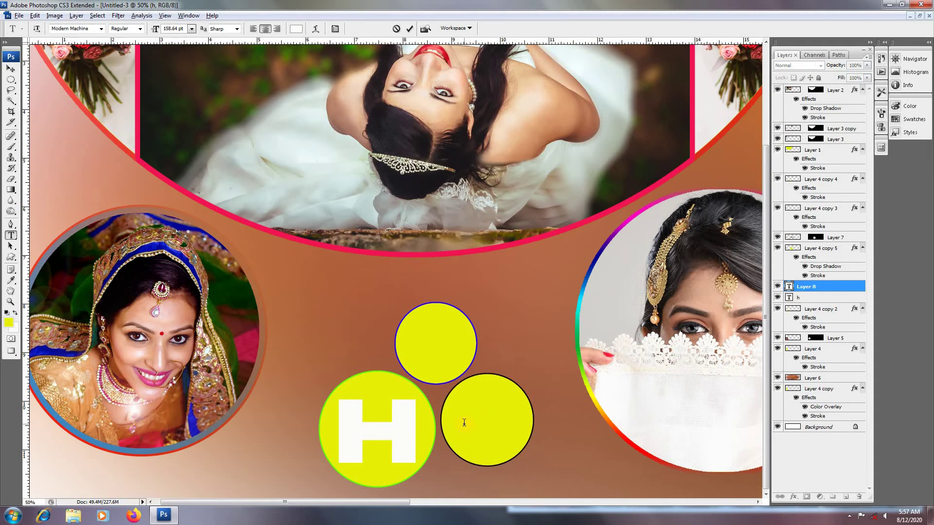
pyautogui.write('r')
pyautogui.hotkey('ctrl', 'Return')
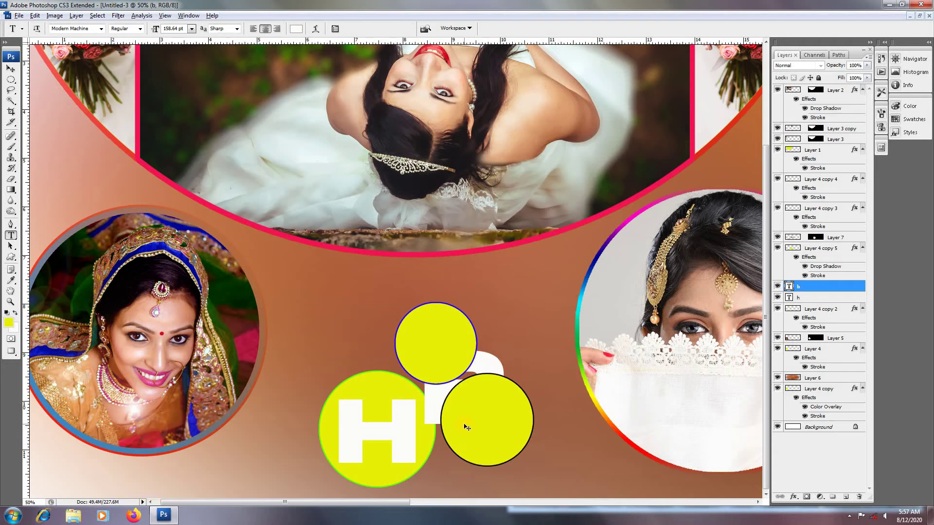
pyautogui.hotkey('ctrl', ']')
pyautogui.hotkey('ctrl', ']')
pyautogui.hotkey('ctrl', ']')
pyautogui.hotkey('ctrl', ']')
pyautogui.hotkey('ctrl', ']')
pyautogui.hotkey('ctrl', ']')
pyautogui.hotkey('ctrl', ']')
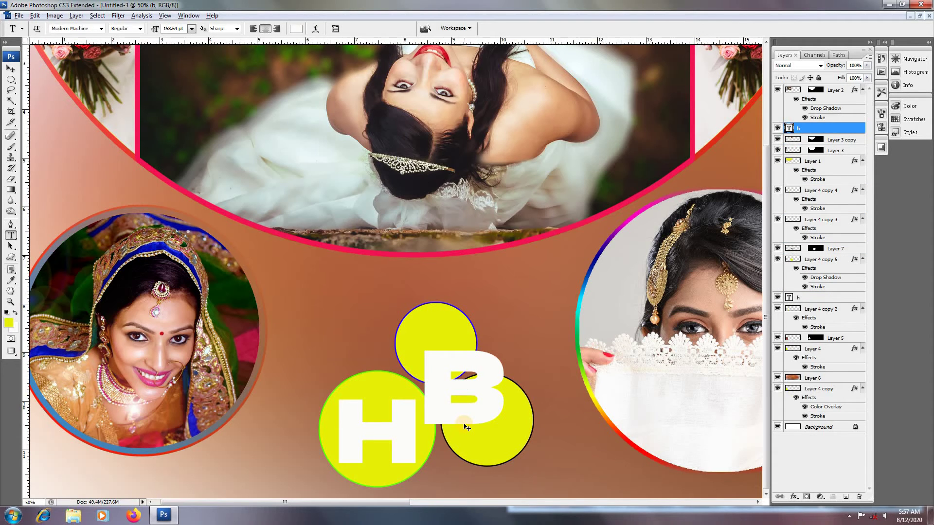
# Step: Shrink the letter B, tilt it slightly counterclockwise and centre it inside the black-outlined circle
pyautogui.hotkey('ctrl', 't')
pyautogui.moveTo(508, 453); pyautogui.dragTo(515, 436)
pyautogui.moveTo(466, 389); pyautogui.dragTo(479, 414)
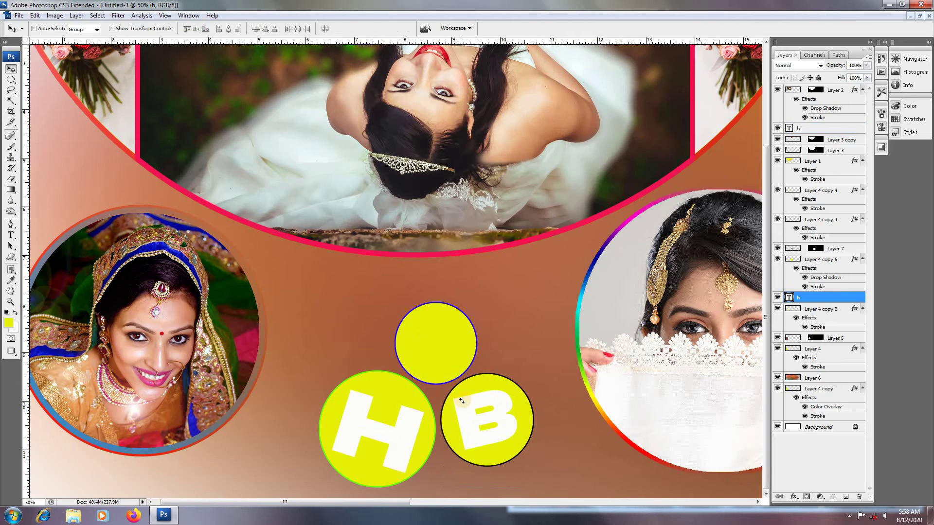
# Step: Tilt the letter H clockwise and scale it to 96.2% inside the green-outlined circle
pyautogui.hotkey('ctrl', 't')
pyautogui.moveTo(432, 492); pyautogui.dragTo(430, 488)
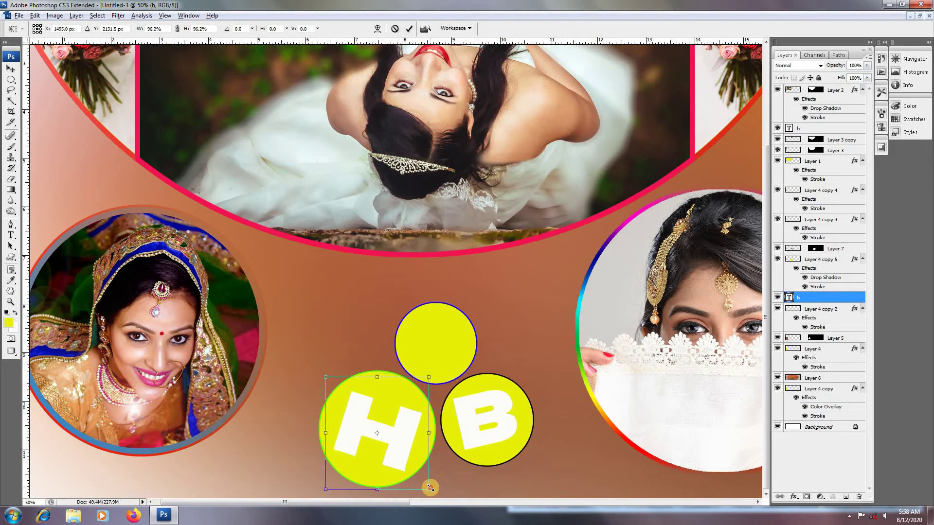
pyautogui.press('Return')
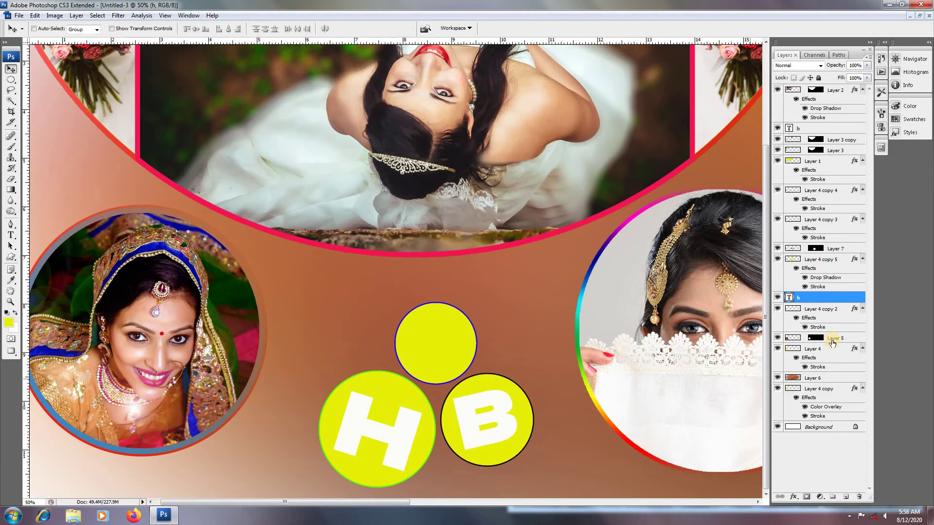
# Step: Add a Multiply drop shadow to the letter H with 75% opacity, 120° angle, 5 px distance and 5 px size
pyautogui.doubleClick(854, 302)
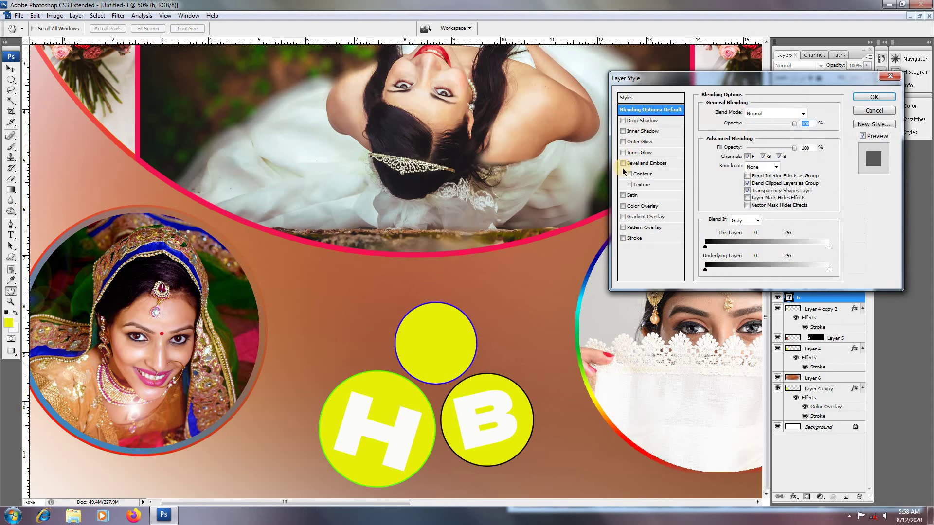
pyautogui.click(643, 120)
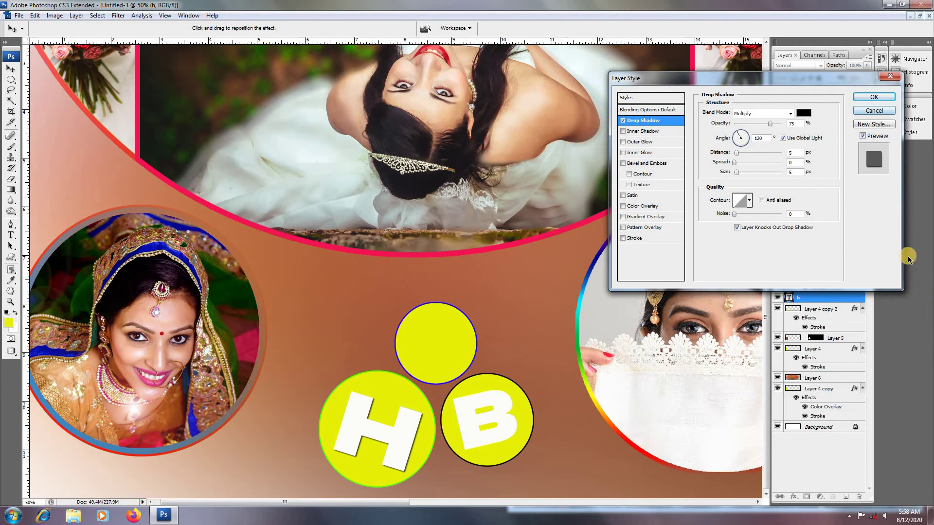
pyautogui.click(873, 98)
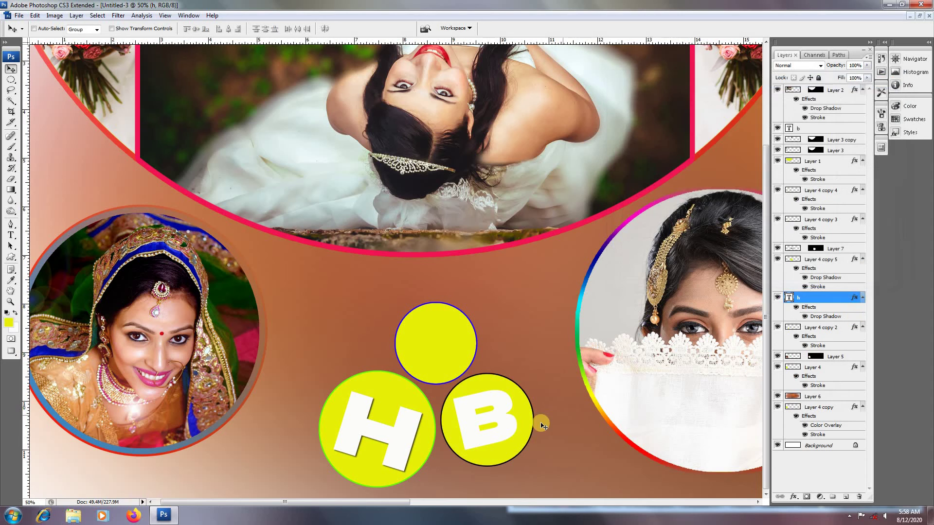
# Step: Give the letter B in the black-outlined circle a drop shadow with the default settings
pyautogui.rightClick(509, 426)
pyautogui.click(527, 431)
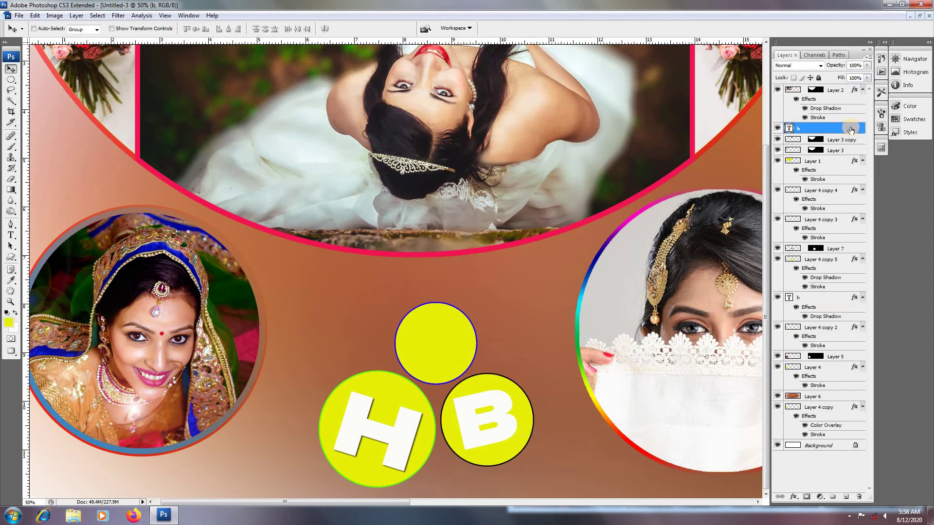
pyautogui.doubleClick(852, 128)
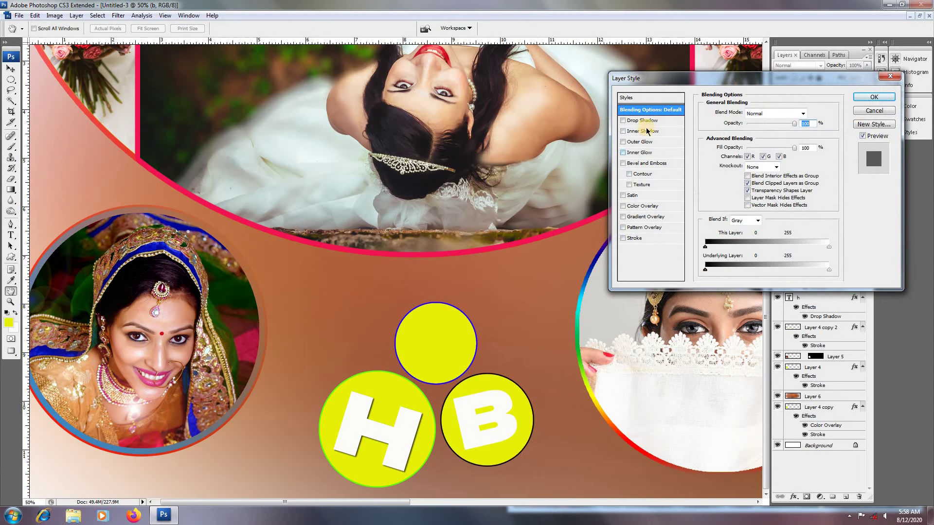
pyautogui.click(650, 121)
pyautogui.click(874, 97)
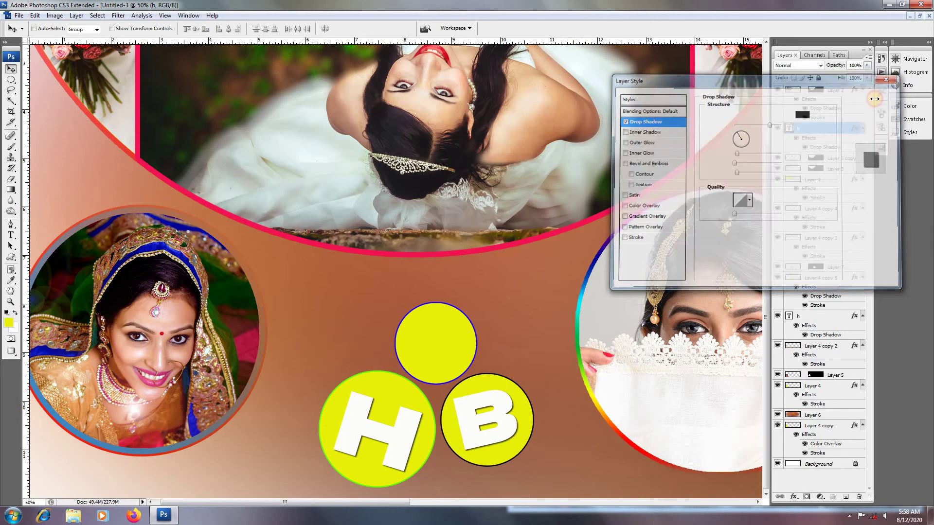
# Step: Add the yellow text LOVELY BRIDE in 158.64 pt Modern Machine on a layer directly above the blue-outlined circle
pyautogui.rightClick(457, 358)
pyautogui.click(474, 364)
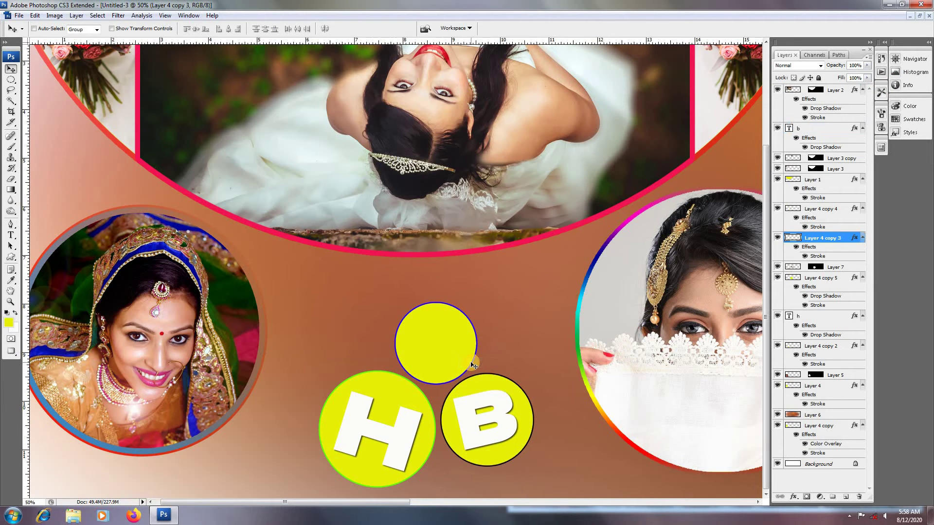
pyautogui.press('t')
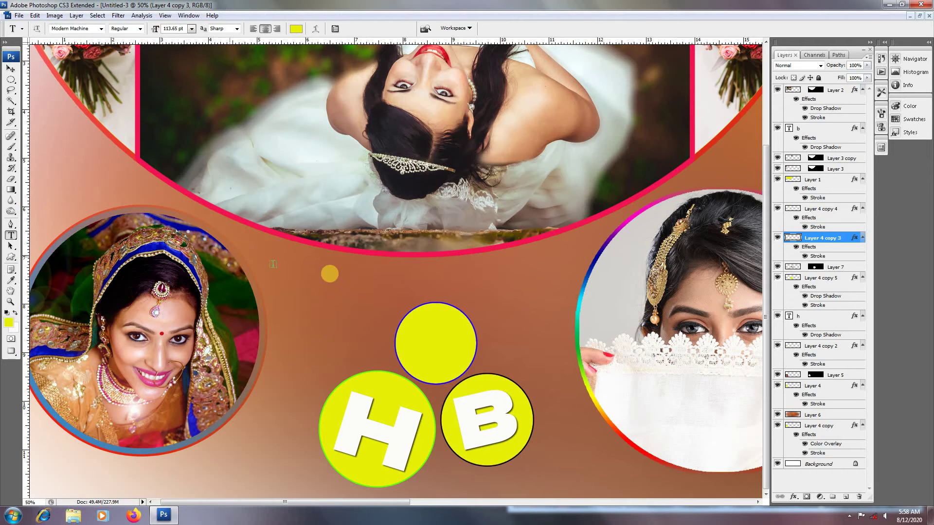
pyautogui.click(334, 298)
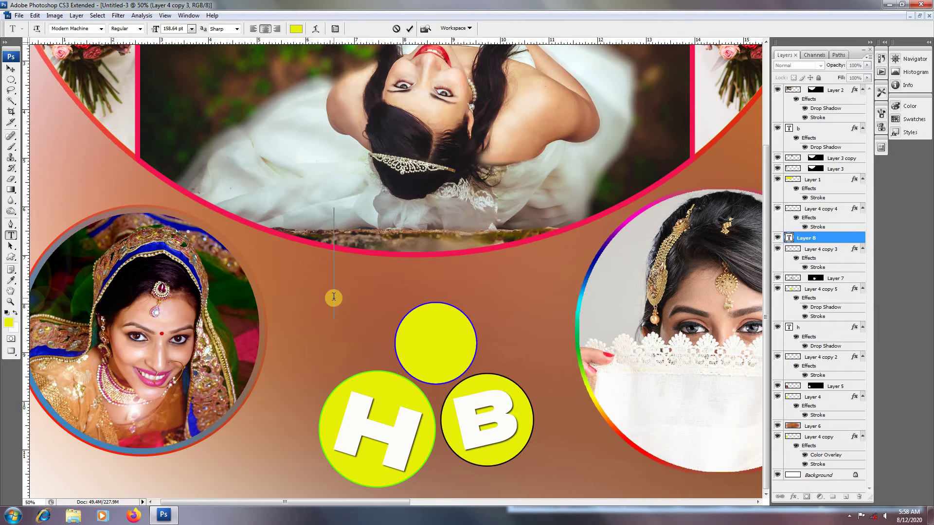
pyautogui.write('LOVEL')
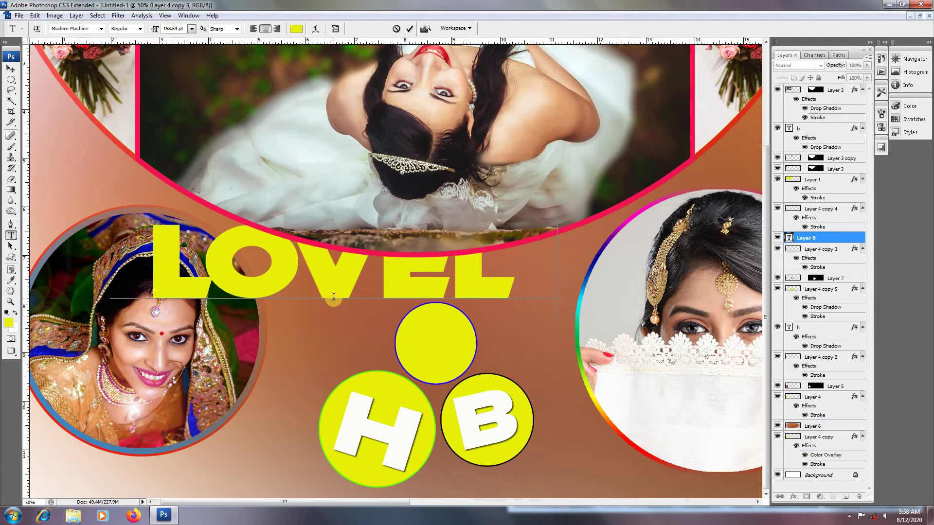
pyautogui.write('Y BRID')
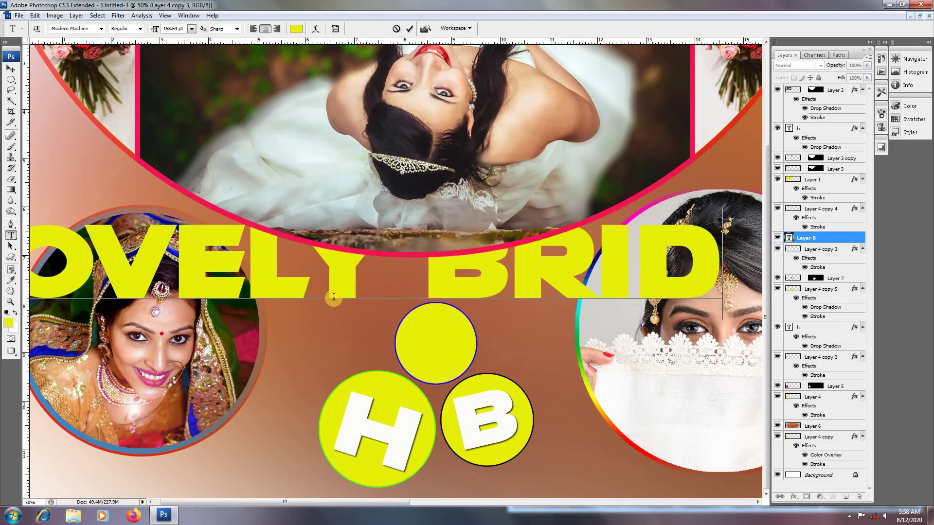
pyautogui.write('E')
pyautogui.hotkey('ctrl', 'Return')
# Step: Scale the LOVELY BRIDE text down to a small fraction of its size
pyautogui.hotkey('ctrl', 't')
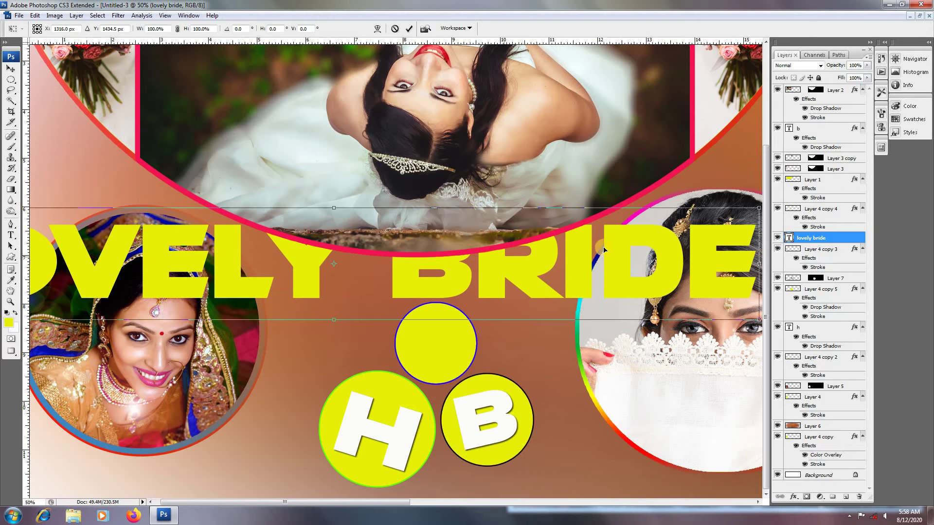
pyautogui.moveTo(757, 209); pyautogui.dragTo(318, 201)
pyautogui.press('Return')
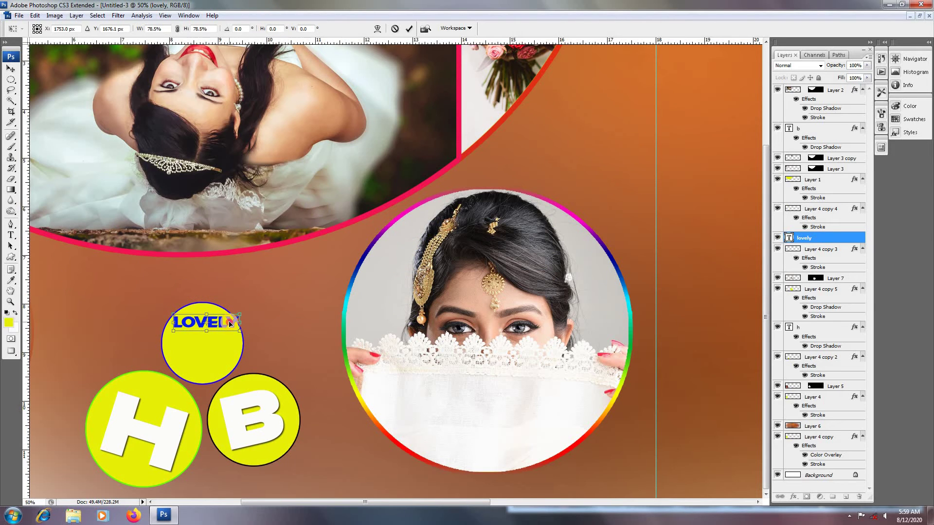
# Step: Scale the blue LOVELY text to 67.3% and place it in the upper part of the blue-outlined circle
pyautogui.moveTo(229, 324); pyautogui.dragTo(210, 329)
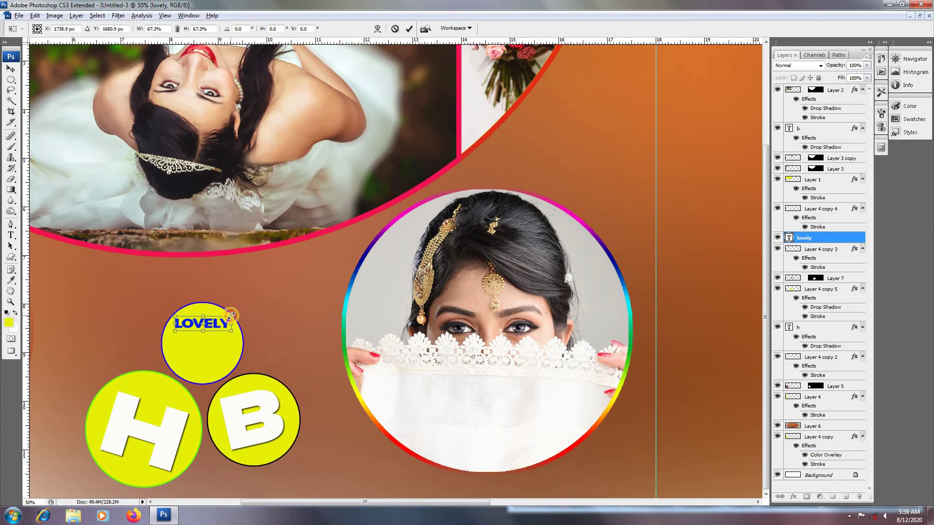
pyautogui.press('Return')
pyautogui.press('v')
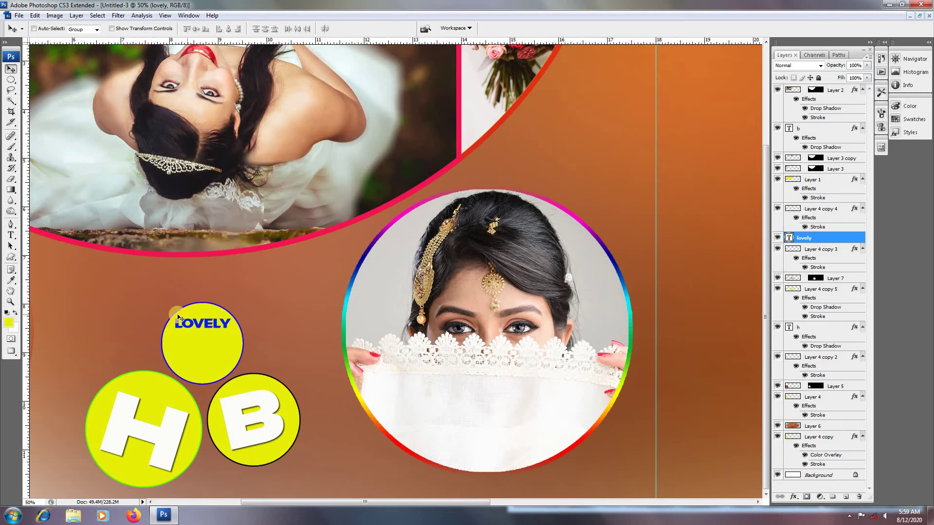
# Step: Duplicate the LOVELY text just below the original and change the copy's wording to BRIDE
pyautogui.moveTo(205, 325); pyautogui.dragTo(208, 345)
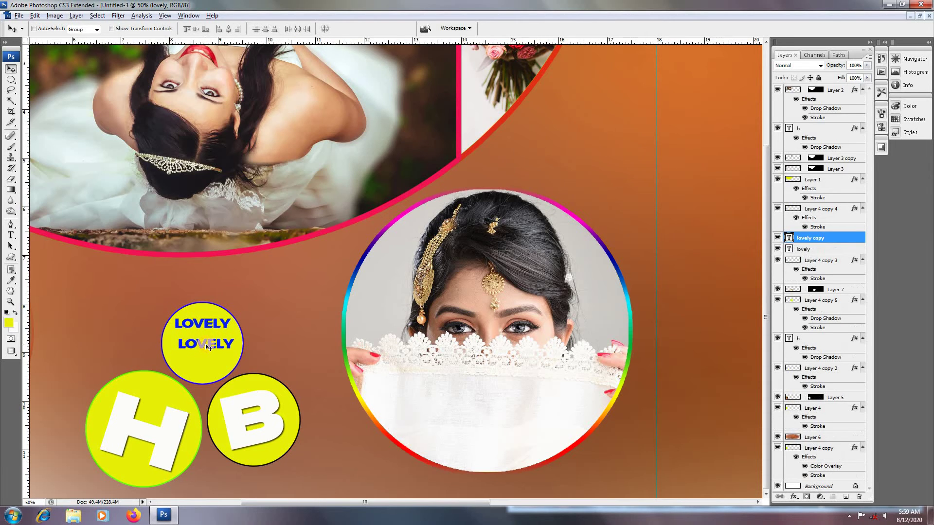
pyautogui.press('t')
pyautogui.doubleClick(207, 344)
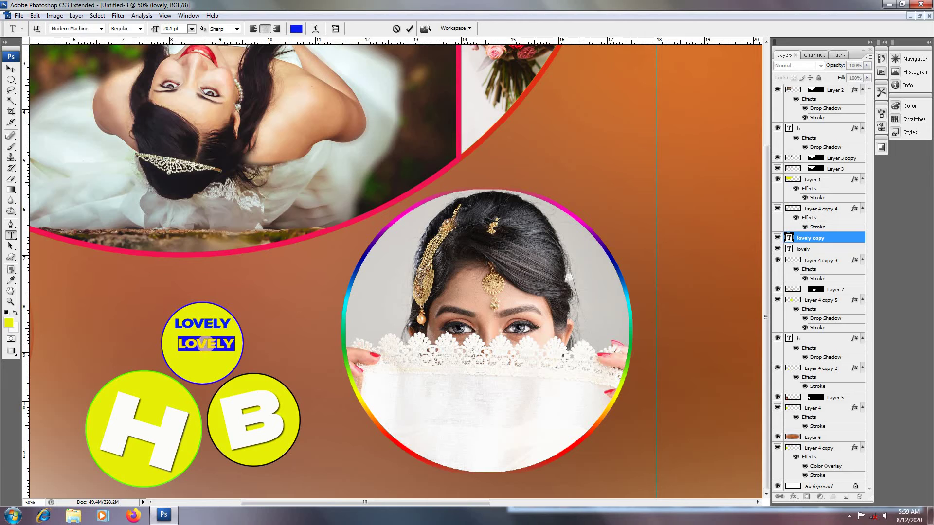
pyautogui.write('BRIDE')
pyautogui.hotkey('ctrl', 'Return')
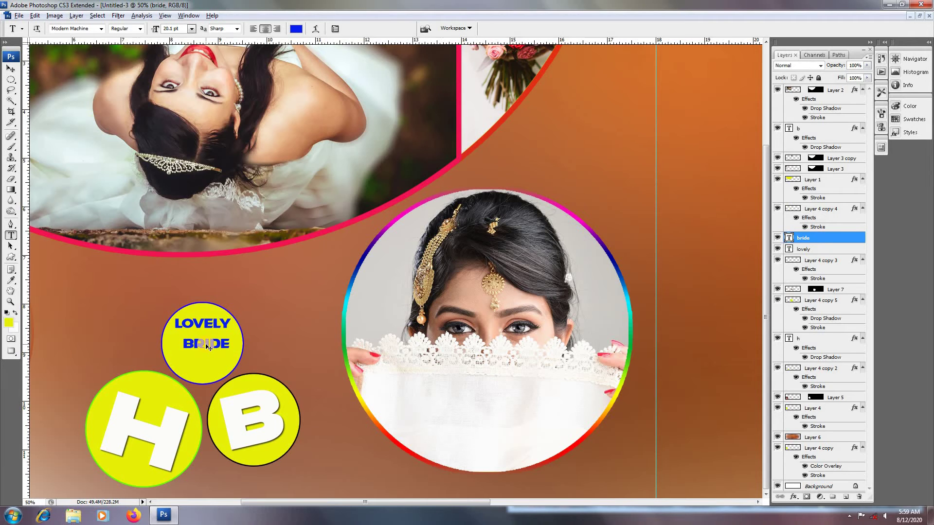
# Step: Scale the BRIDE text to 129.5% width and 137.8% height, centre it in the circle, and move LOVELY down close above it
pyautogui.hotkey('ctrl', 't')
pyautogui.moveTo(232, 351)
pyautogui.mouseDown()
pyautogui.moveTo(245, 357)
pyautogui.moveTo(229, 349)
pyautogui.moveTo(225, 360)
pyautogui.mouseUp()
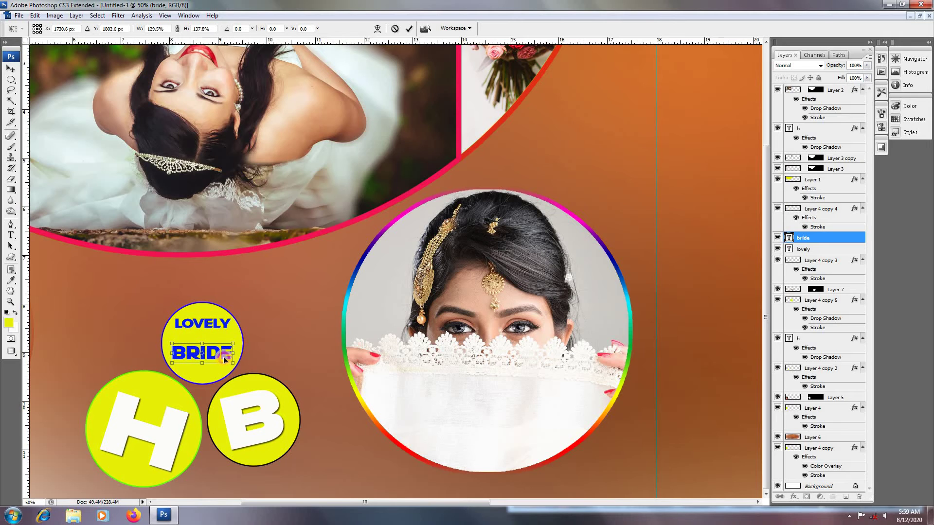
pyautogui.press('Return')
pyautogui.press('v')
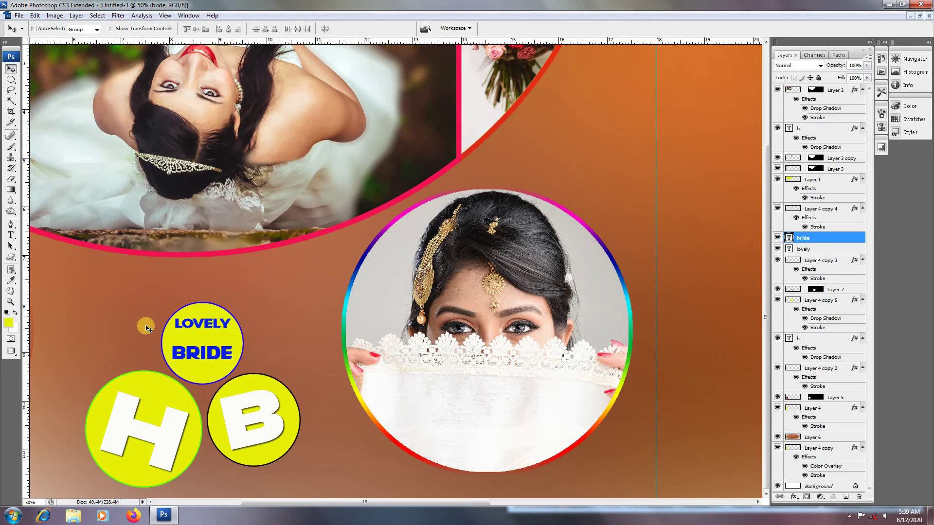
pyautogui.rightClick(197, 322)
pyautogui.click(224, 327)
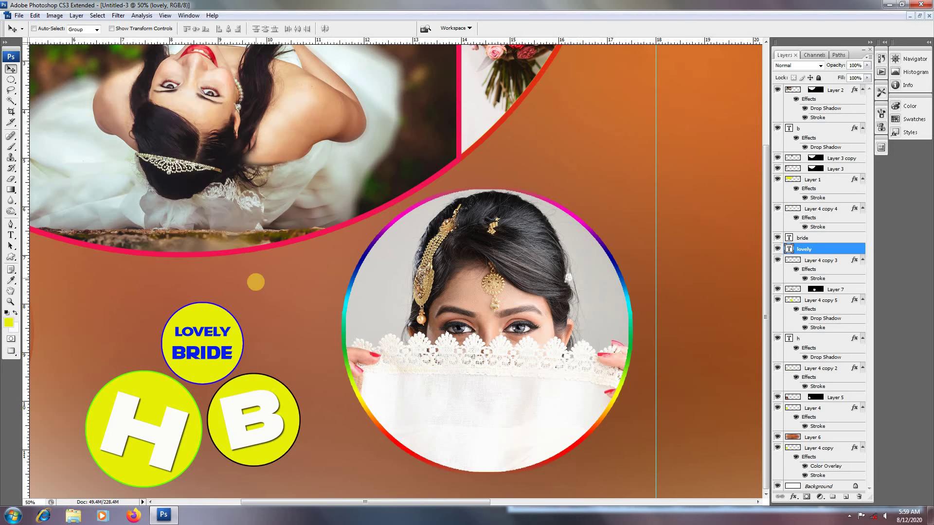
# Step: Create a yellow-filled rectangle about 7 by 5 inches on a new layer, near the sheet's top edge just right of the centre guide
pyautogui.keyDown('ctrl'); pyautogui.keyDown('alt'); pyautogui.click(342, 447); pyautogui.keyUp('alt'); pyautogui.keyUp('ctrl')
pyautogui.keyDown('ctrl'); pyautogui.keyDown('alt'); pyautogui.click(406, 421); pyautogui.keyUp('alt'); pyautogui.keyUp('ctrl')
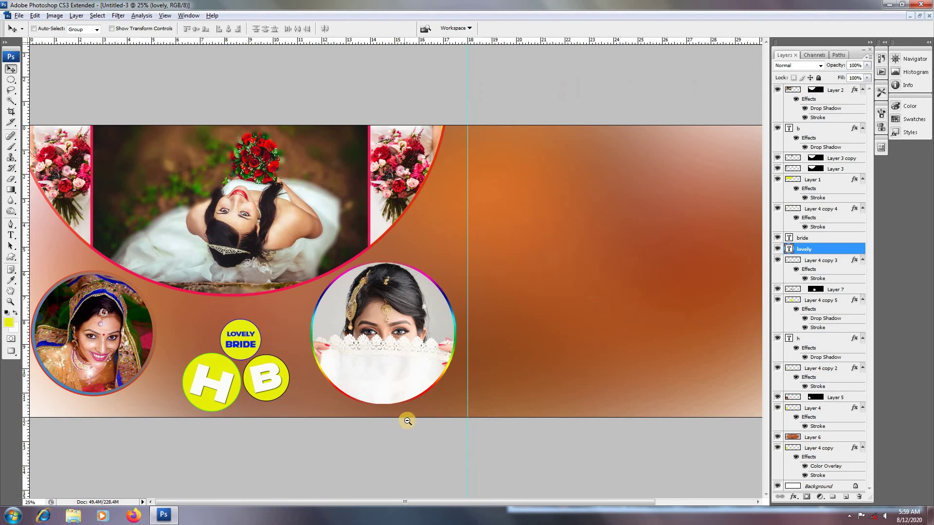
pyautogui.keyDown('ctrl'); pyautogui.keyDown('alt'); pyautogui.click(550, 312); pyautogui.keyUp('alt'); pyautogui.keyUp('ctrl')
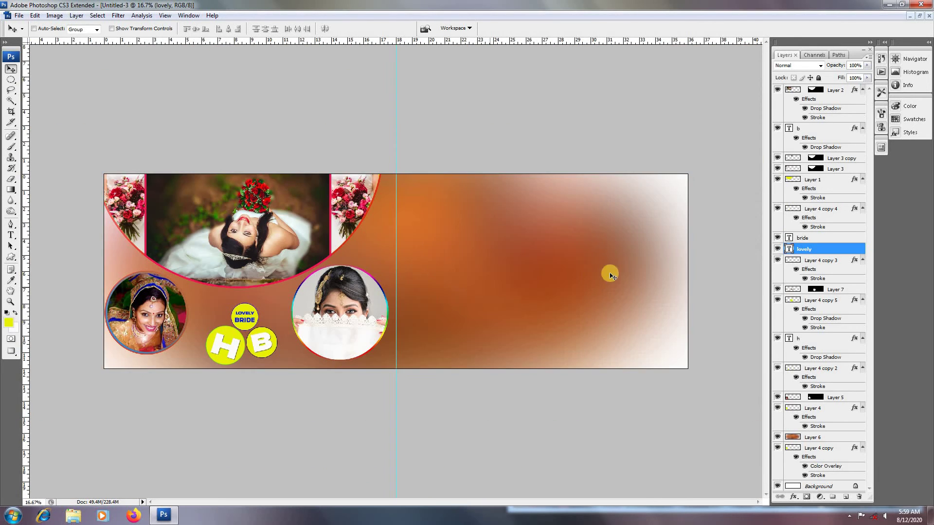
pyautogui.press('m')
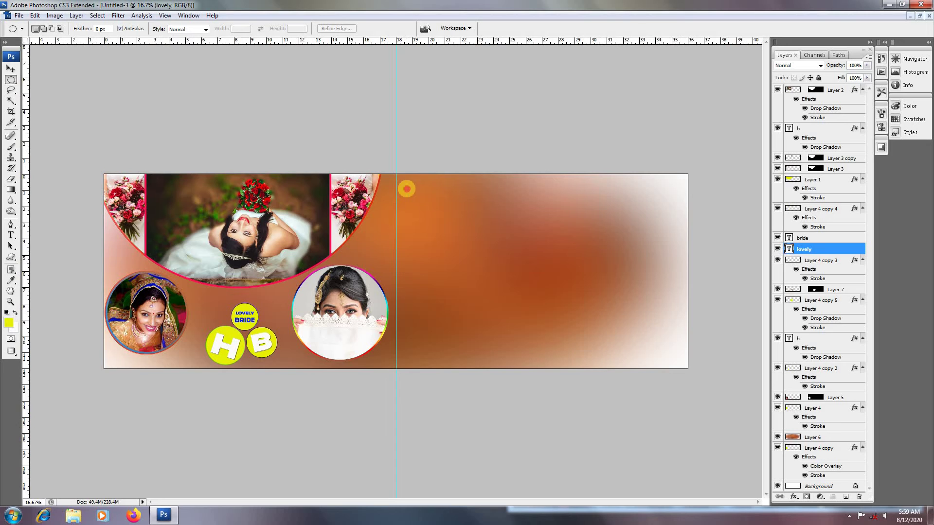
pyautogui.hotkey('shift', 'm')
pyautogui.moveTo(400, 186); pyautogui.dragTo(511, 265)
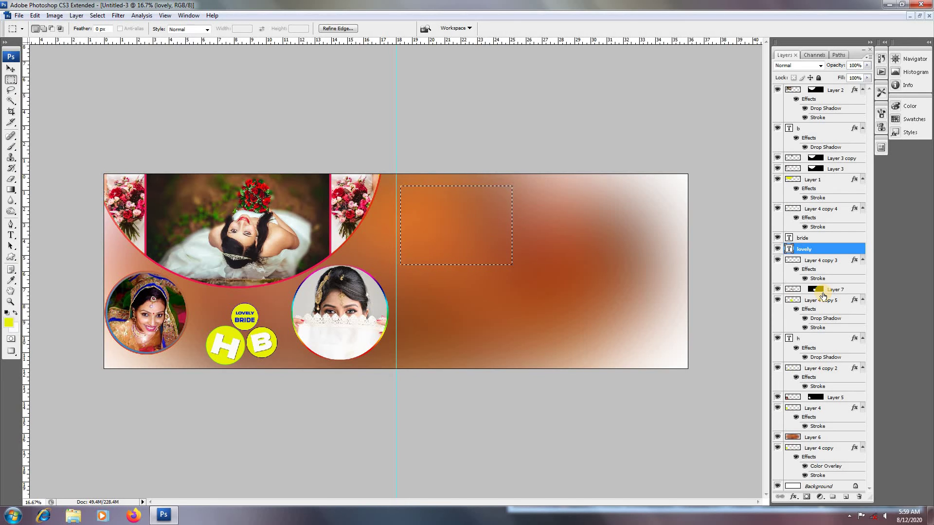
pyautogui.hotkey('ctrl', 'shift', 'n')
pyautogui.press('Return')
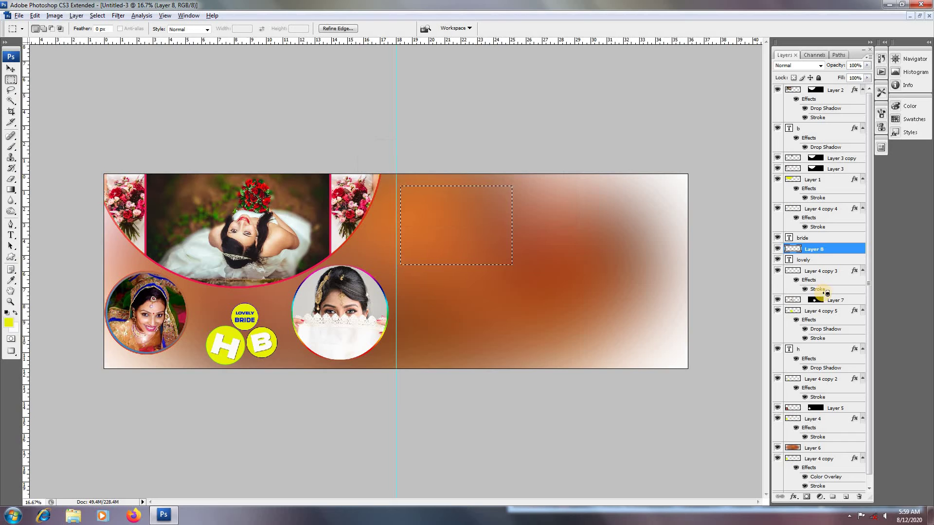
pyautogui.hotkey('alt', 'BackSpace')
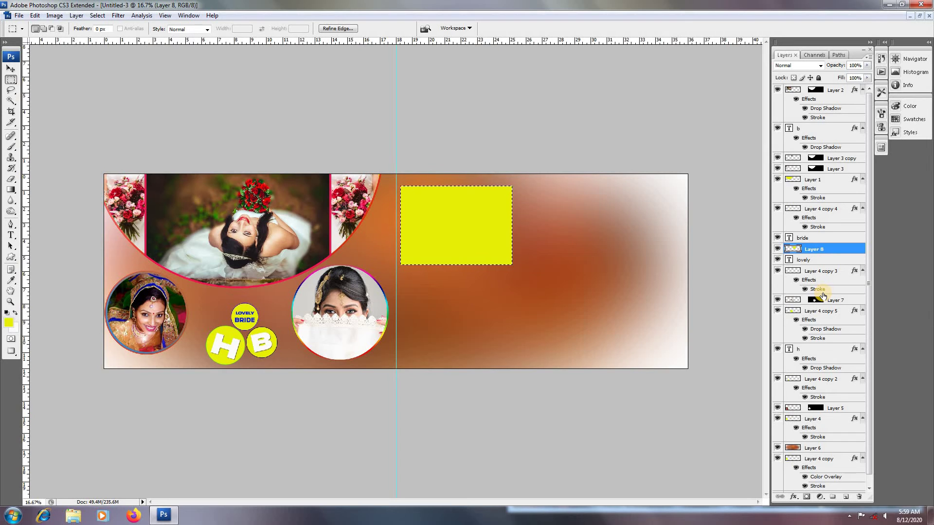
# Step: Deselect the yellow rectangle and enlarge it slightly from its lower-right corner
pyautogui.hotkey('ctrl', 'd')
pyautogui.hotkey('ctrl', 't')
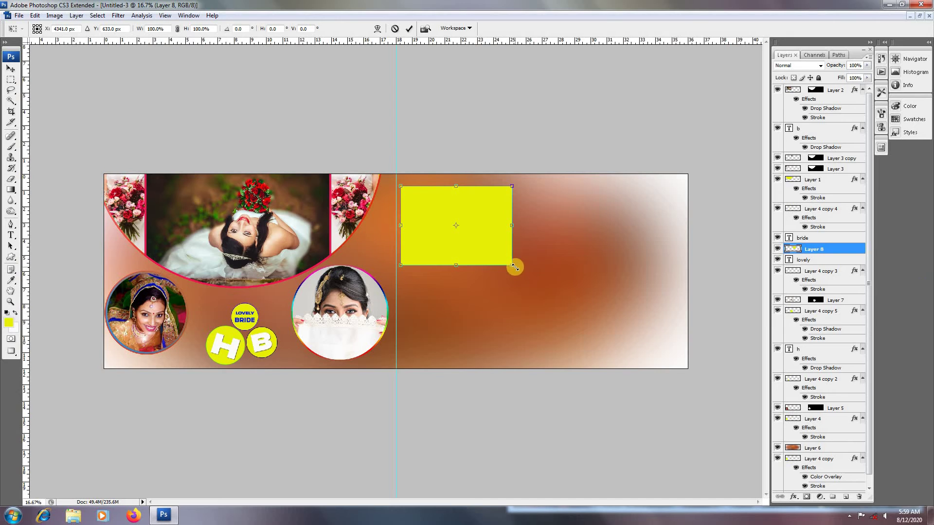
pyautogui.moveTo(515, 266); pyautogui.dragTo(518, 269)
pyautogui.press('Return')
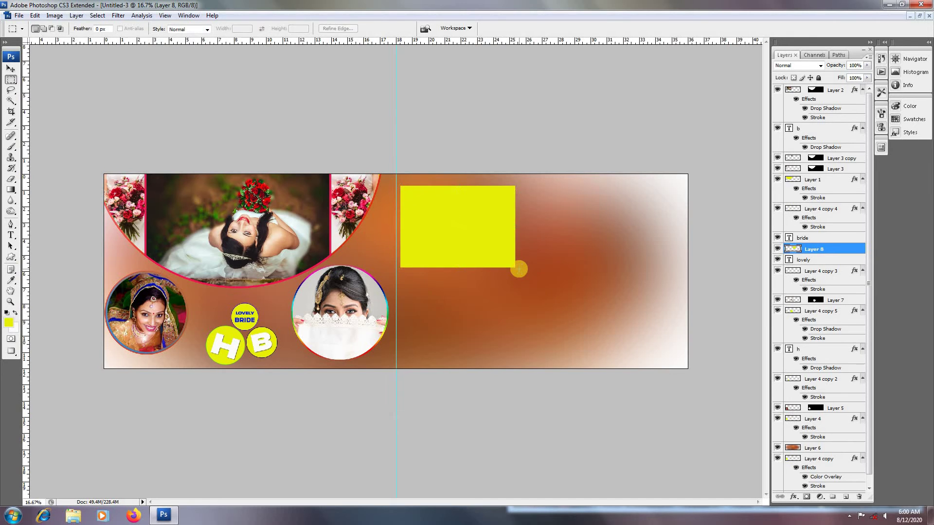
# Step: Duplicate the yellow rectangle beside itself, and copy the pair directly below to form a two-by-two grid with narrow gaps
pyautogui.moveTo(451, 232); pyautogui.dragTo(573, 233)
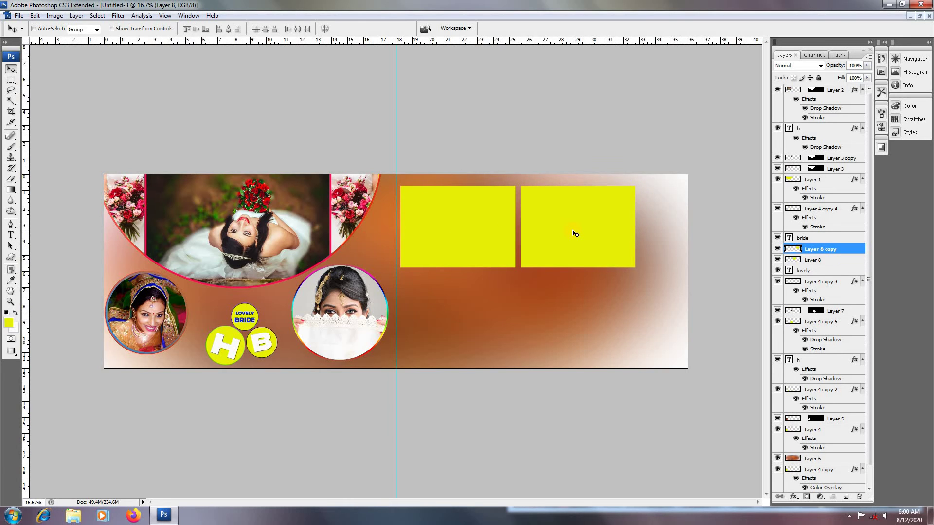
pyautogui.keyDown('shift'); pyautogui.click(835, 260); pyautogui.keyUp('shift')
pyautogui.moveTo(591, 222); pyautogui.dragTo(592, 307)
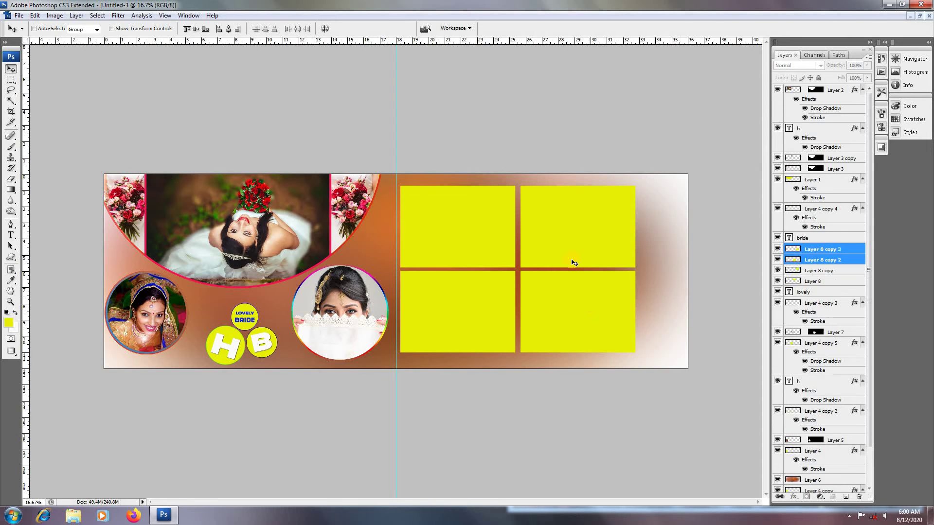
# Step: Nudge the two rectangles of the grid's right column left to narrow the gap between the columns
pyautogui.rightClick(582, 264)
pyautogui.click(587, 266)
pyautogui.rightClick(588, 302)
pyautogui.keyDown('shift'); pyautogui.click(588, 304); pyautogui.keyUp('shift')
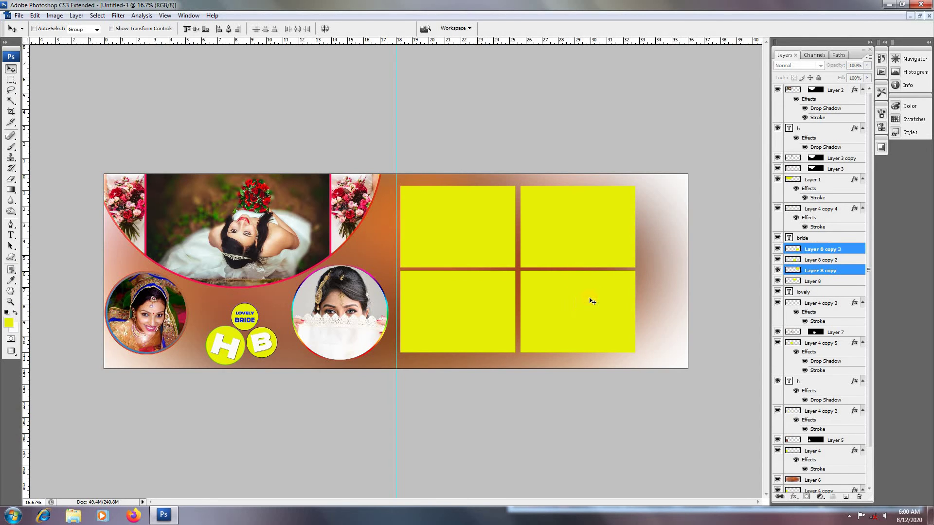
pyautogui.hotkey('shift', 'Left')
pyautogui.hotkey('shift', 'Left')
pyautogui.hotkey('shift', 'Left')
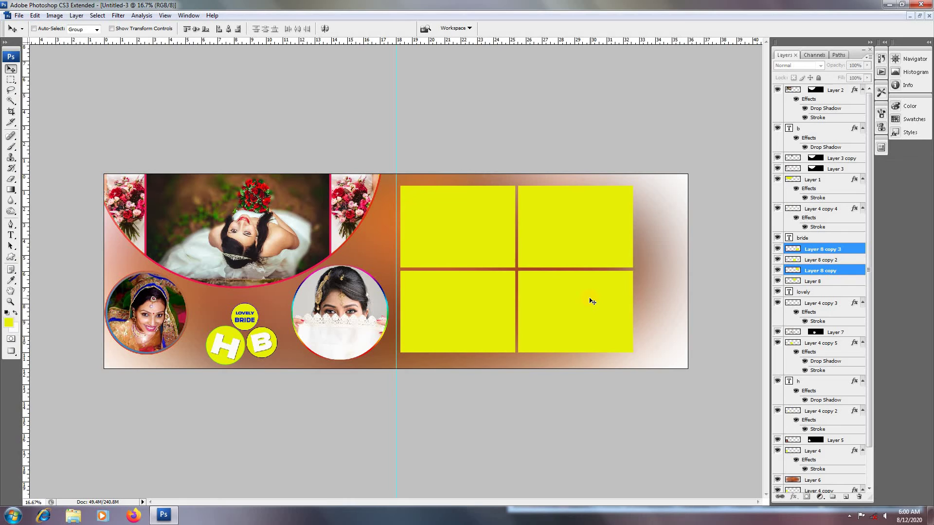
# Step: Scale all four yellow rectangles together to 91.5% width and 91.1% height, keeping the grid just right of the centre guide
pyautogui.keyDown('shift'); pyautogui.click(820, 260); pyautogui.keyUp('shift')
pyautogui.keyDown('shift'); pyautogui.click(824, 282); pyautogui.keyUp('shift')
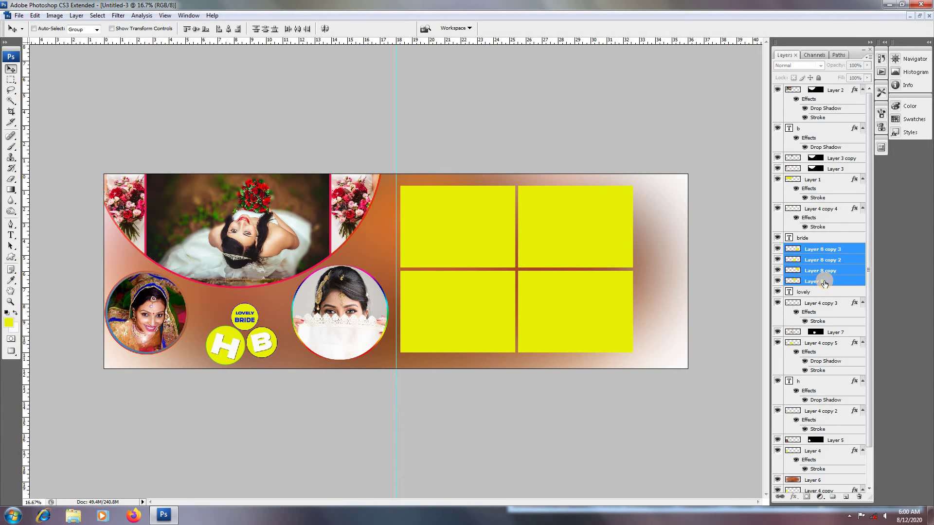
pyautogui.hotkey('ctrl', 't')
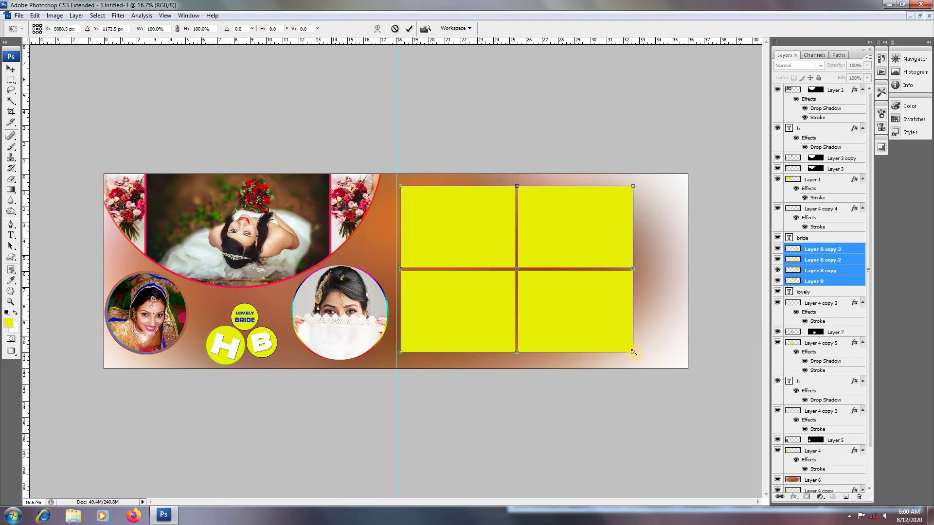
pyautogui.moveTo(634, 352); pyautogui.dragTo(622, 343)
pyautogui.moveTo(592, 244); pyautogui.dragTo(597, 252)
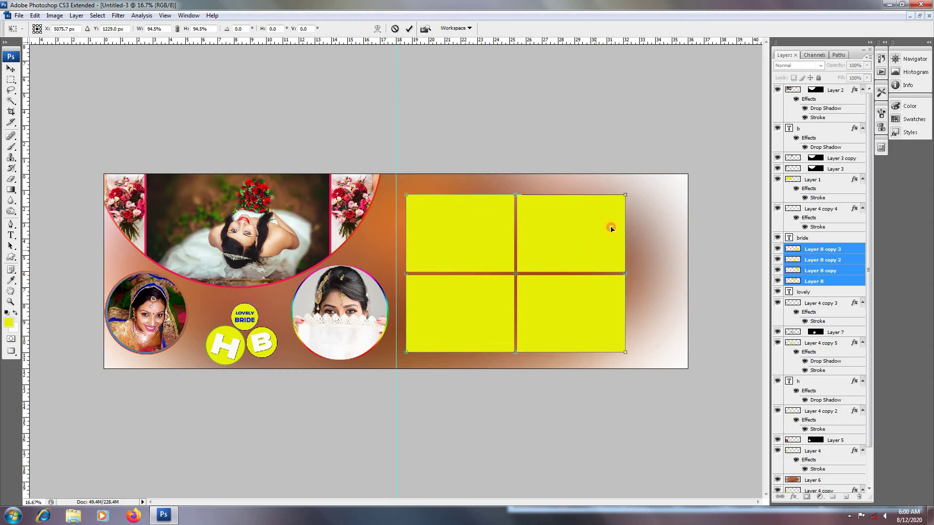
pyautogui.moveTo(626, 192); pyautogui.dragTo(624, 206)
pyautogui.moveTo(618, 275); pyautogui.dragTo(618, 275)
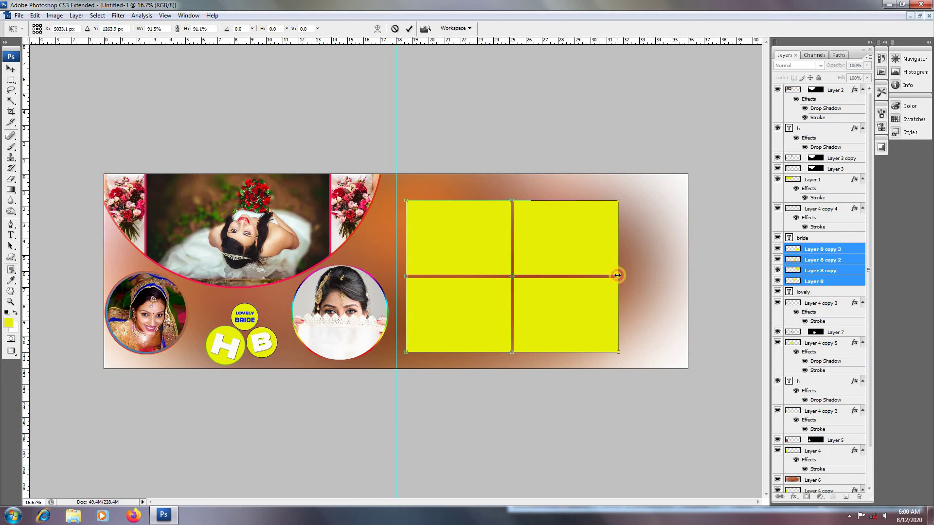
pyautogui.press('Return')
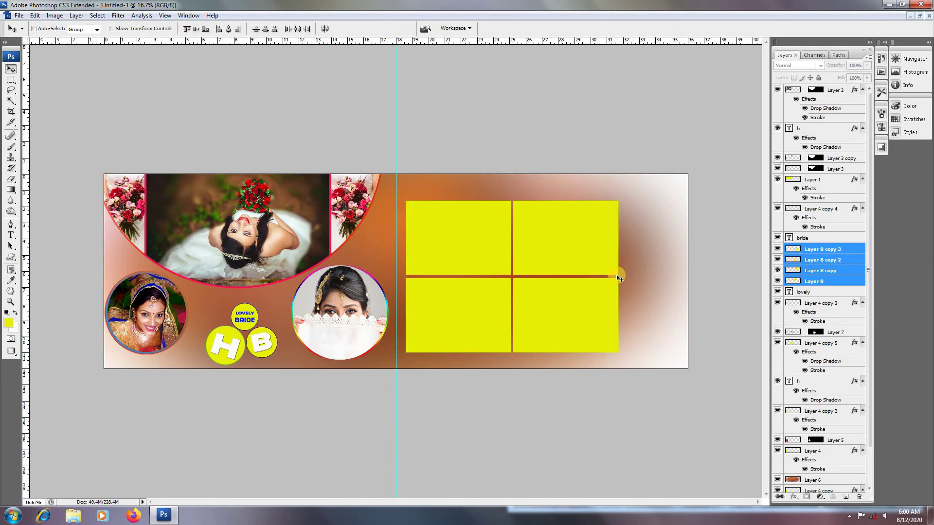
# Step: Create a yellow-filled rectangle about 13.7 by 10 inches on a new layer, slightly larger than the four-rectangle grid
pyautogui.press('m')
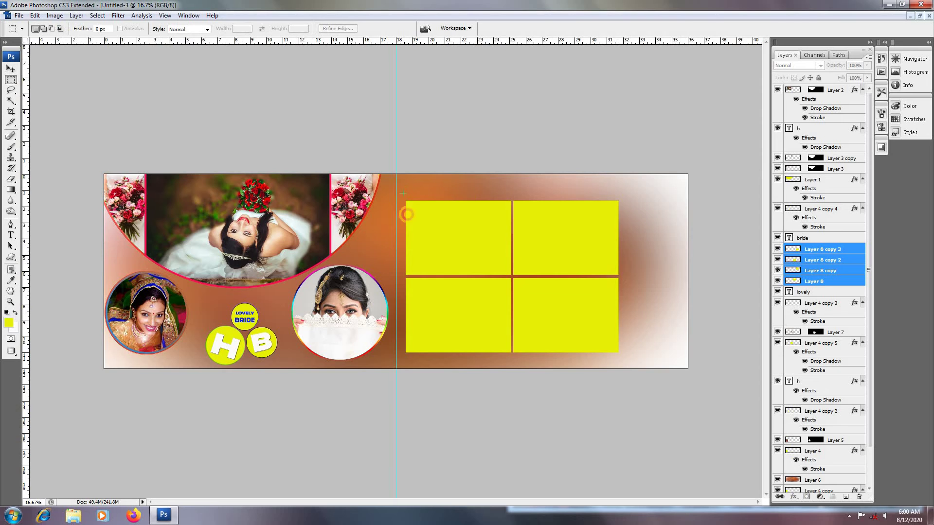
pyautogui.moveTo(436, 285); pyautogui.dragTo(625, 355)
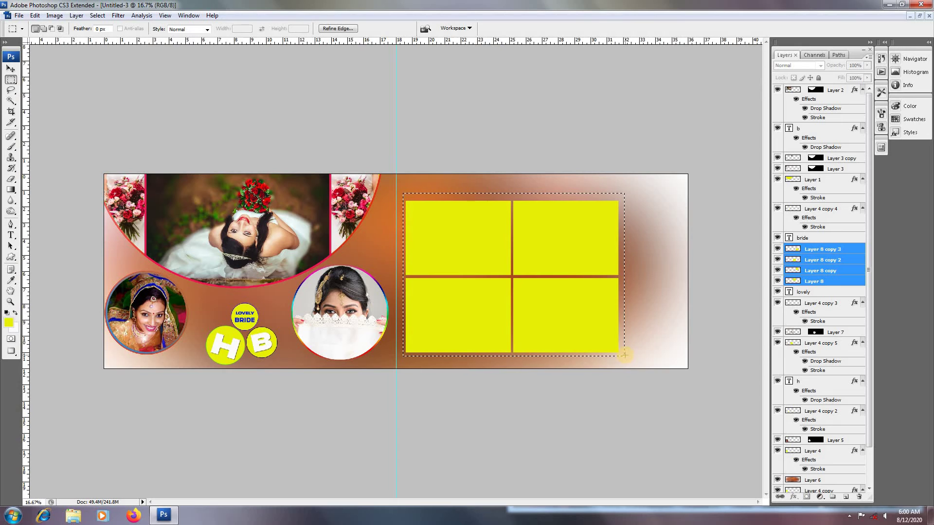
pyautogui.hotkey('ctrl', 'shift', 'n')
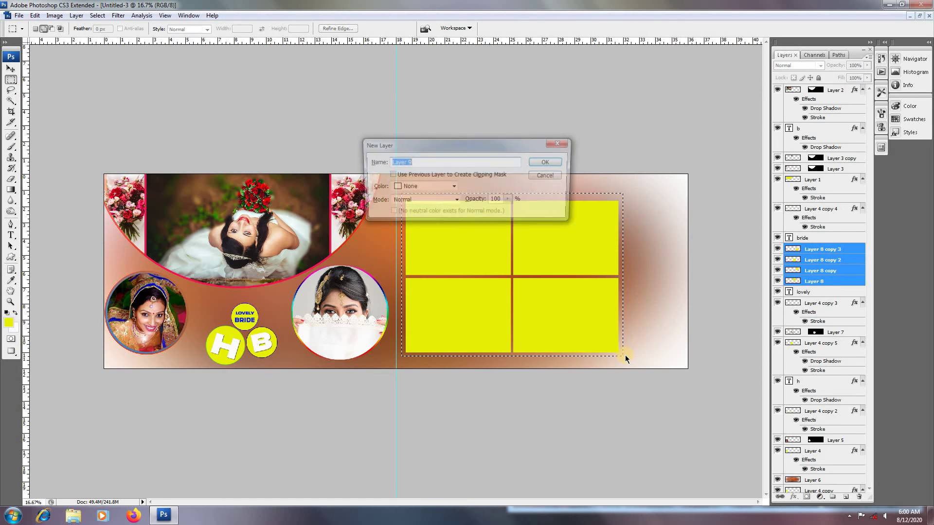
pyautogui.press('Return')
pyautogui.hotkey('alt', 'BackSpace')
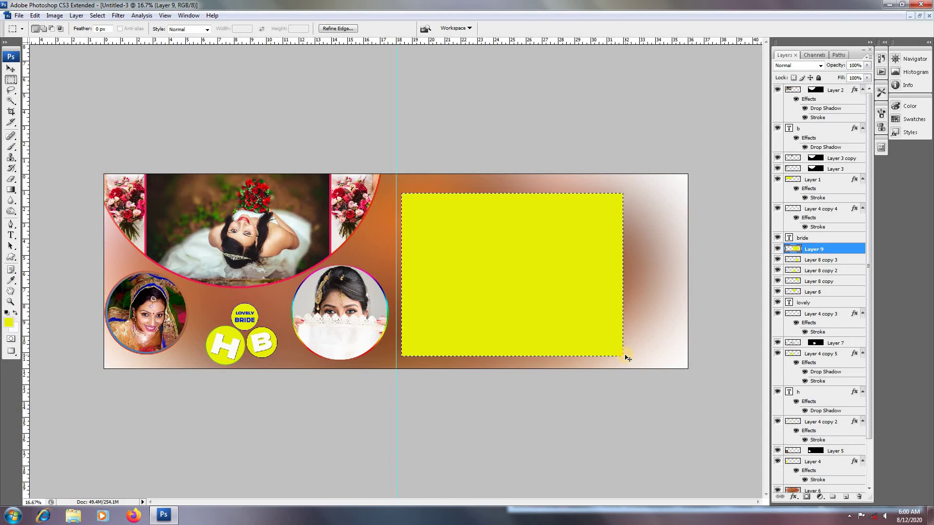
# Step: Place the large yellow rectangle's layer beneath the four grid rectangles, deselect, and set its blend mode to Overlay
pyautogui.hotkey('ctrl', '[')
pyautogui.hotkey('ctrl', '[')
pyautogui.hotkey('ctrl', '[')
pyautogui.hotkey('ctrl', '[')
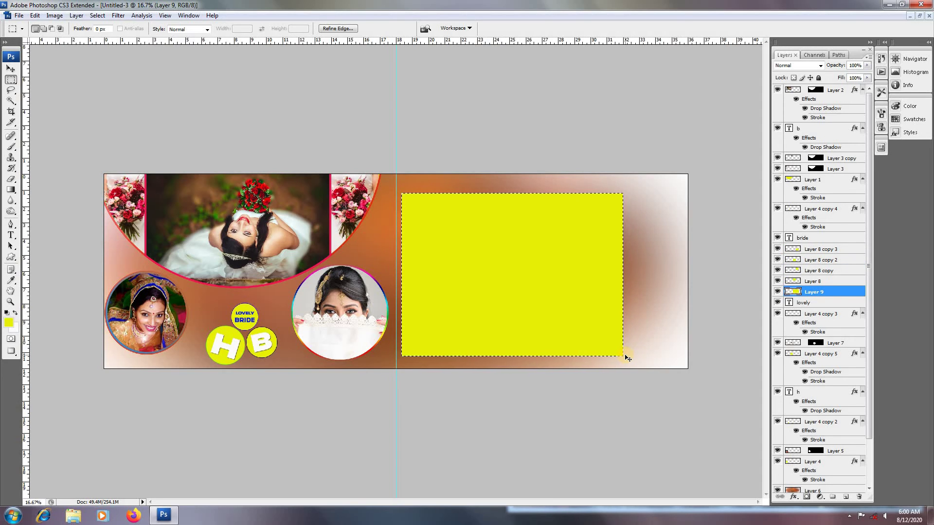
pyautogui.hotkey('ctrl', 'd')
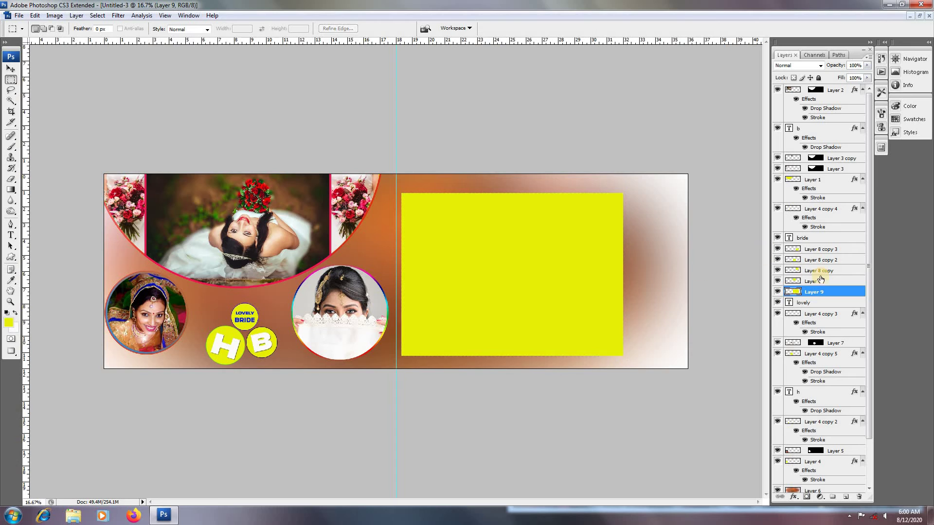
pyautogui.click(821, 66)
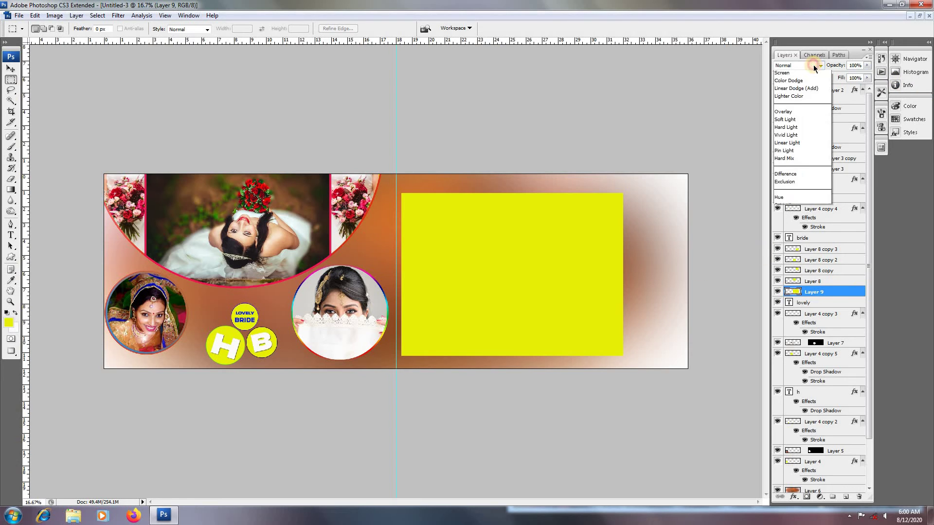
pyautogui.click(801, 191)
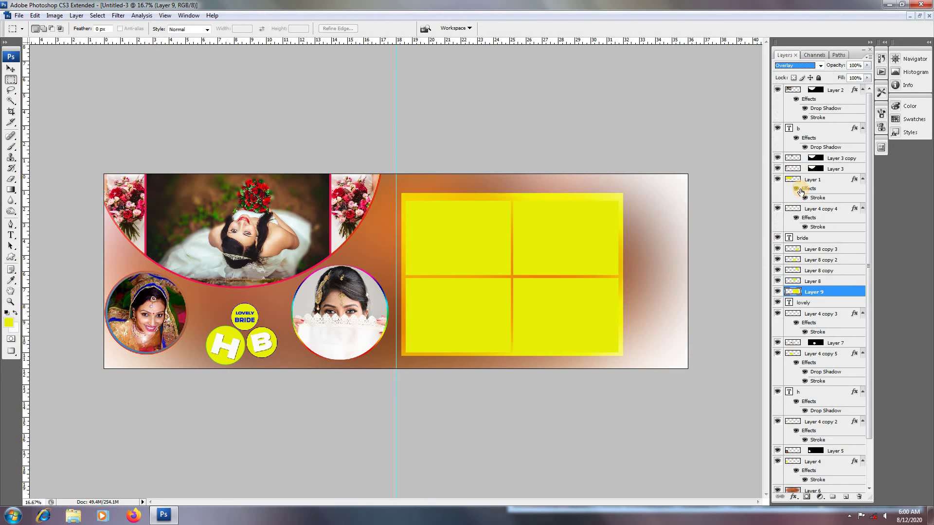
# Step: Nudge the Overlay backing rectangle slightly down and left to even out its border around the grid
pyautogui.keyDown('ctrl'); pyautogui.click(580, 258); pyautogui.keyUp('ctrl')
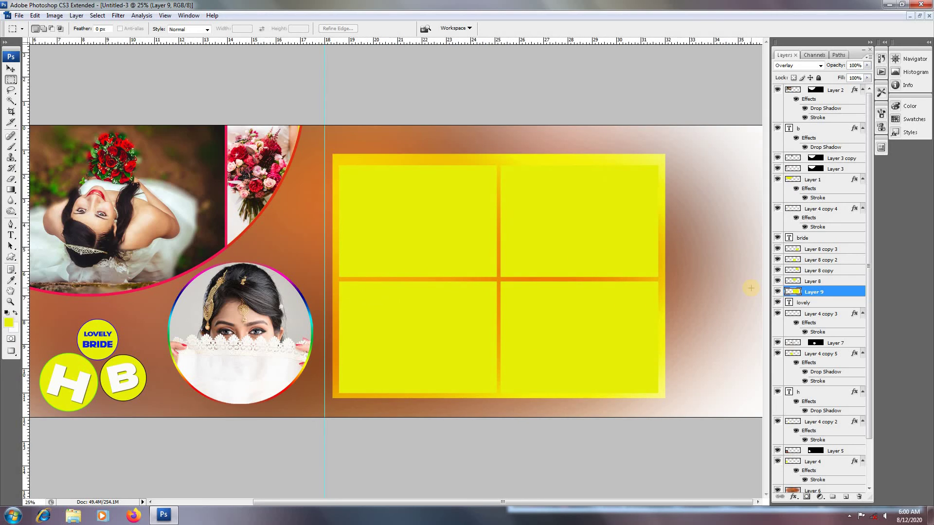
pyautogui.hotkey('ctrl', 'Down')
pyautogui.hotkey('ctrl', 'Down')
pyautogui.hotkey('ctrl', 'Down')
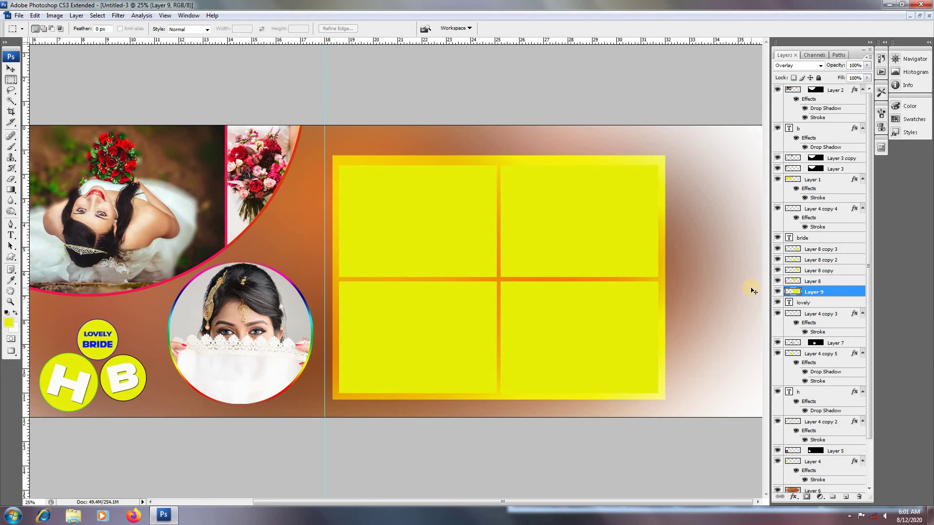
pyautogui.hotkey('ctrl', 'Left')
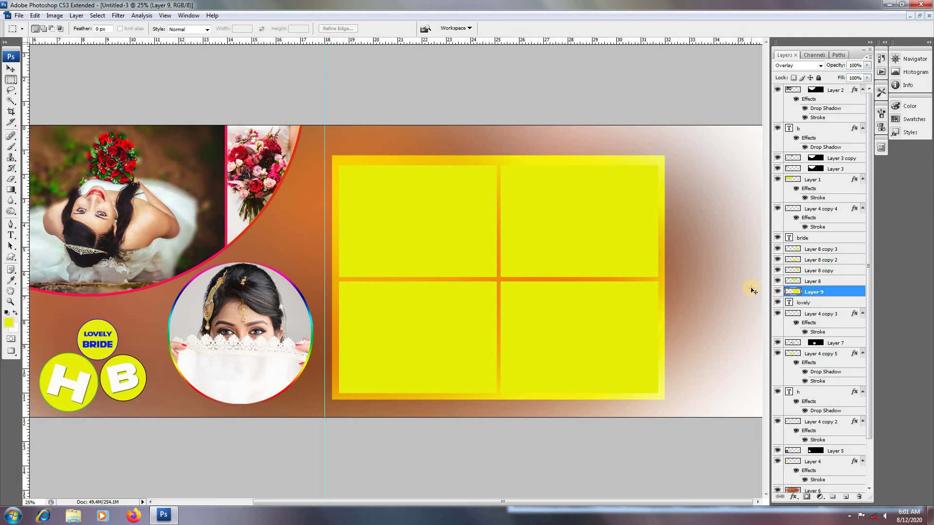
# Step: Load the grid's upper-left rectangle as a selection and paste the hennaed-hands photo from a5.jpg into it
pyautogui.press('v')
pyautogui.rightClick(400, 246)
pyautogui.click(454, 251)
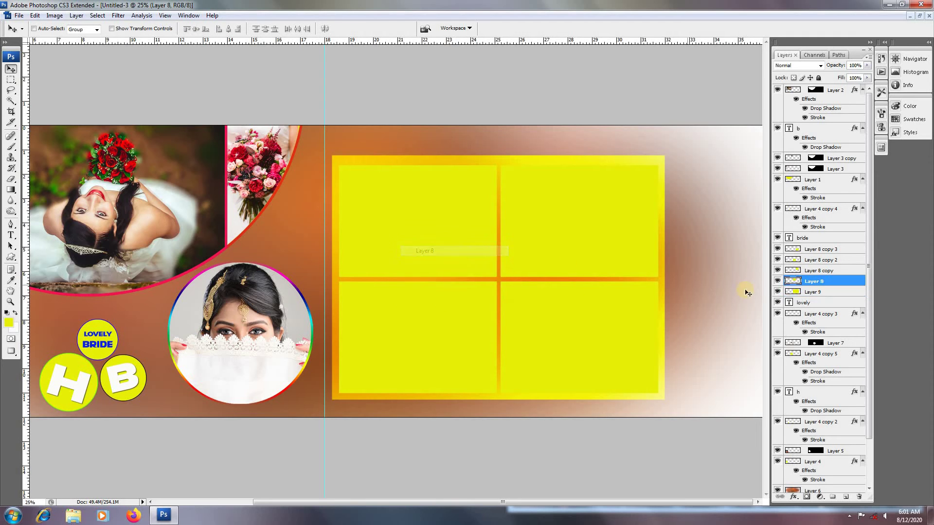
pyautogui.keyDown('ctrl'); pyautogui.click(793, 281); pyautogui.keyUp('ctrl')
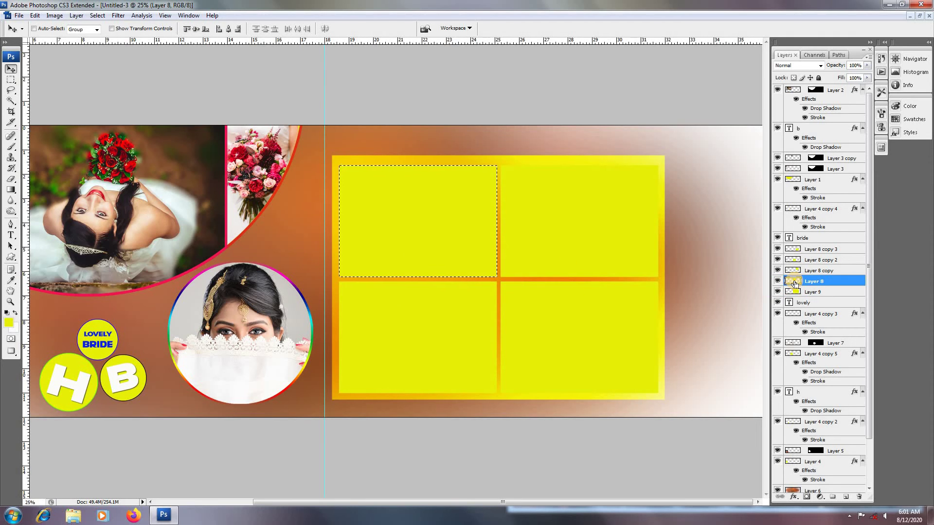
pyautogui.hotkey('ctrl', 'Tab')
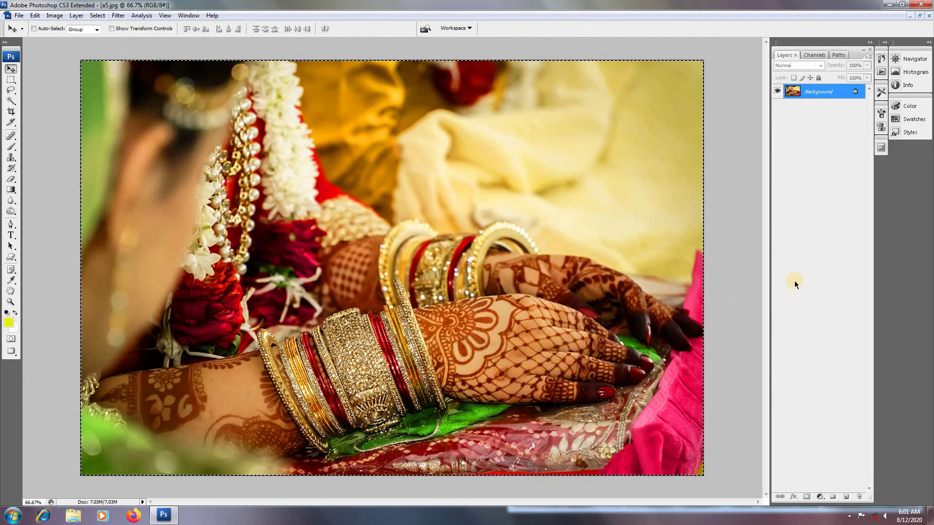
pyautogui.hotkey('ctrl', 'Tab')
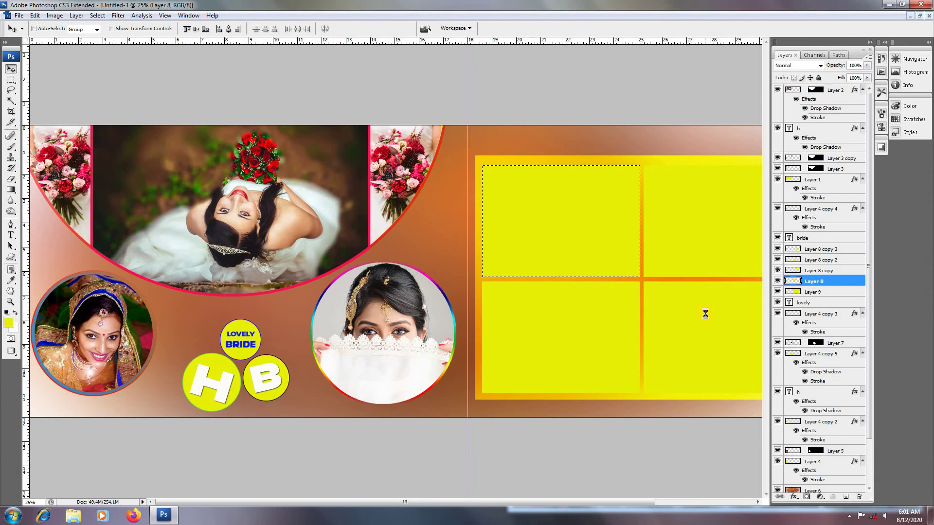
pyautogui.hotkey('ctrl', 'shift', 'v')
# Step: Scale the pasted hennaed-hands photo to about 72% so it fits the upper-left rectangle
pyautogui.hotkey('ctrl', 't')
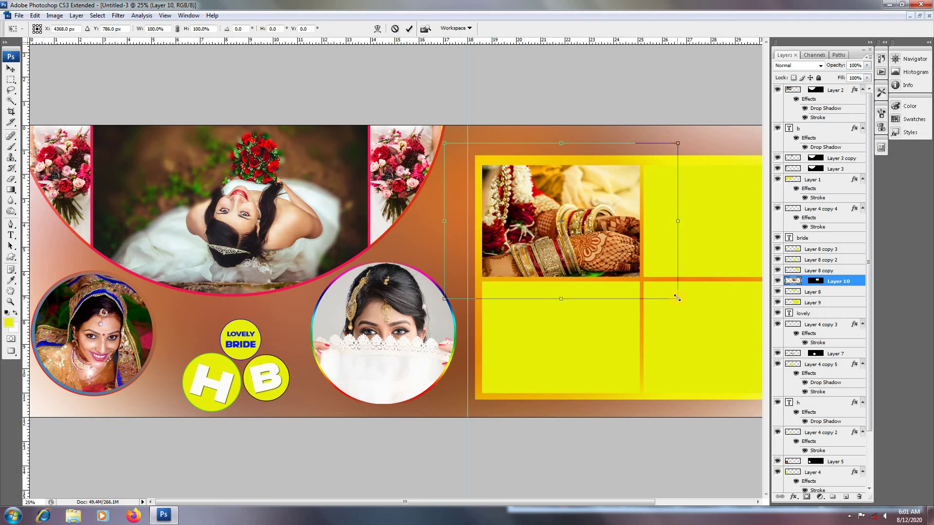
pyautogui.moveTo(678, 298); pyautogui.dragTo(643, 276)
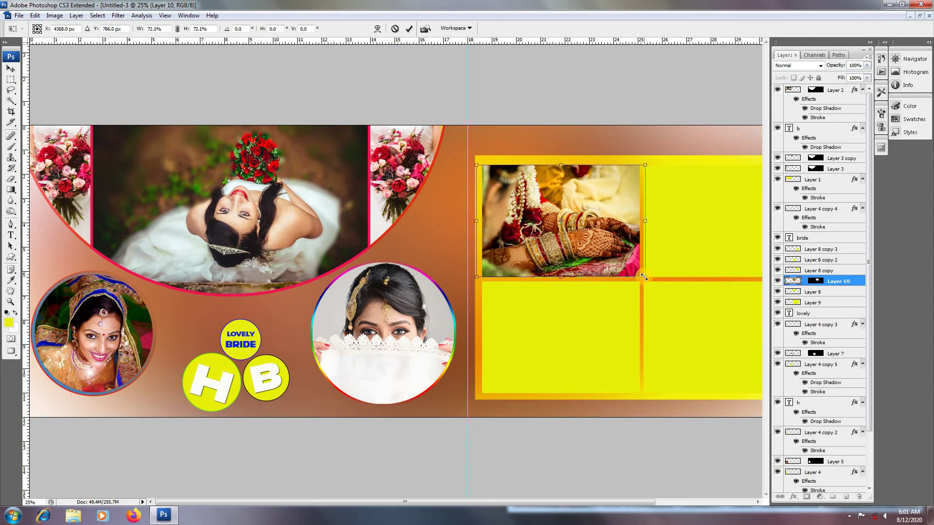
pyautogui.moveTo(646, 164)
pyautogui.mouseDown()
pyautogui.moveTo(653, 157)
pyautogui.moveTo(646, 166)
pyautogui.mouseUp()
pyautogui.press('Return')
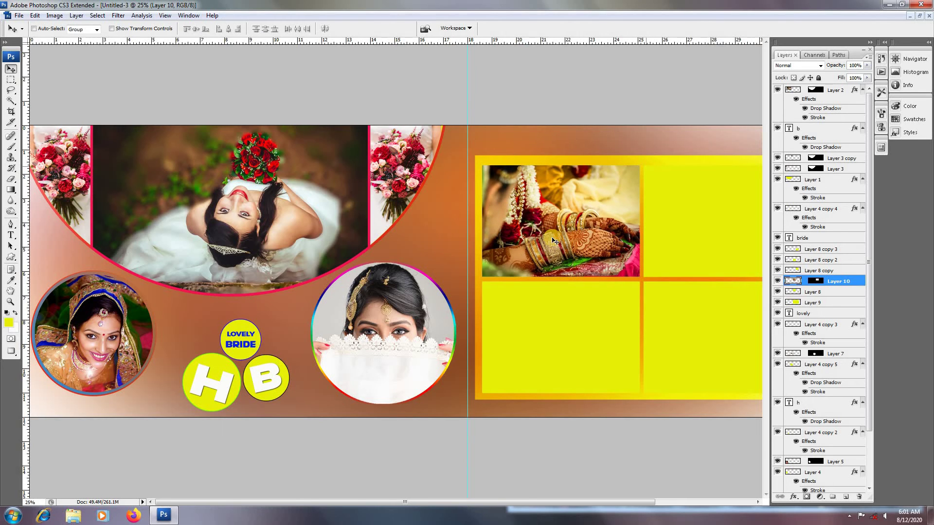
# Step: Scale the Overlay backing rectangle behind the photo grid to about 99.7% and shift it slightly down
pyautogui.rightClick(653, 266)
pyautogui.click(681, 272)
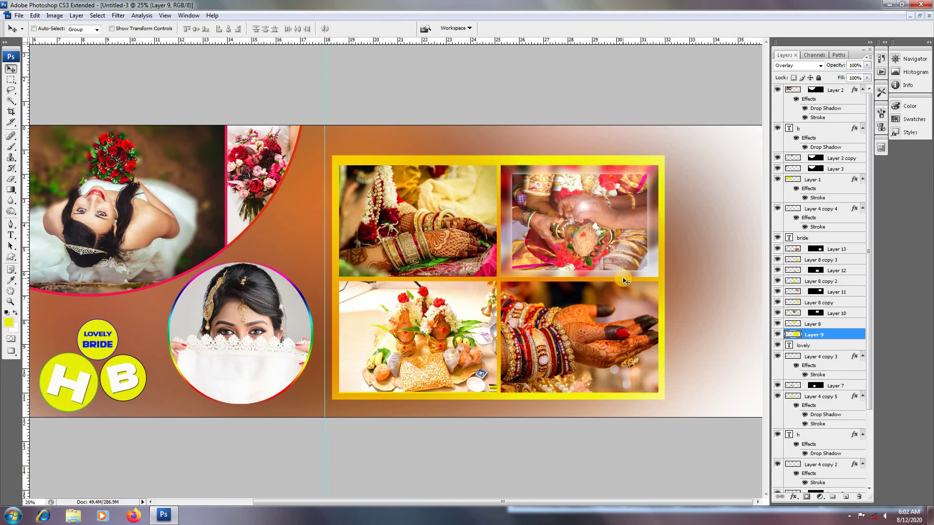
pyautogui.hotkey('ctrl', 't')
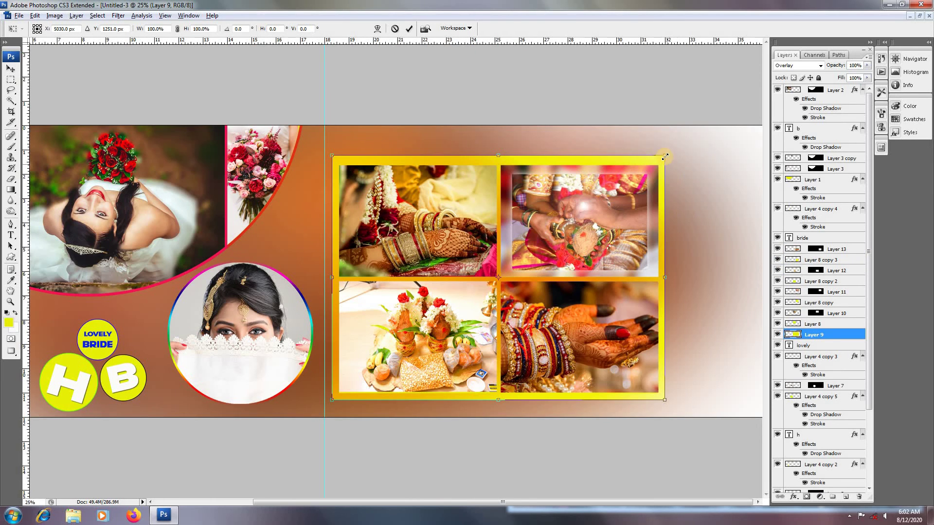
pyautogui.moveTo(664, 156)
pyautogui.mouseDown()
pyautogui.moveTo(655, 164)
pyautogui.moveTo(668, 162)
pyautogui.mouseUp()
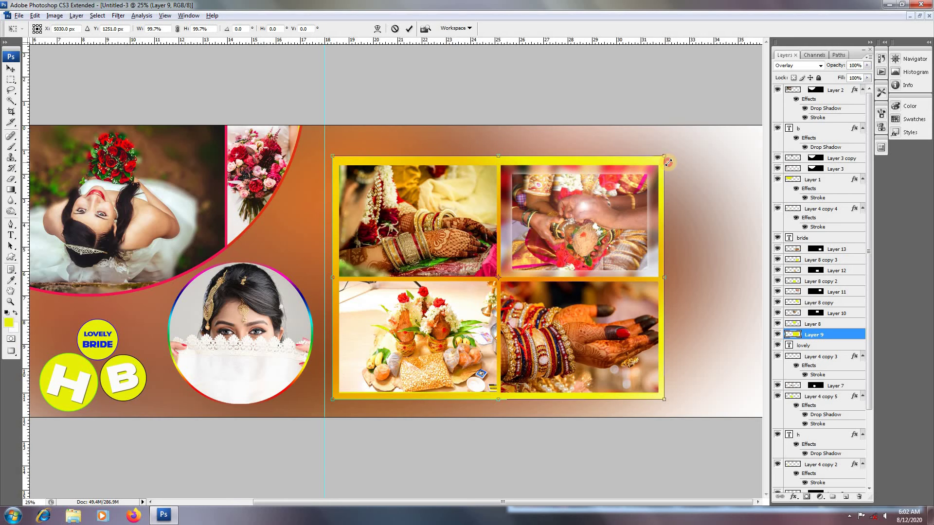
pyautogui.press('Return')
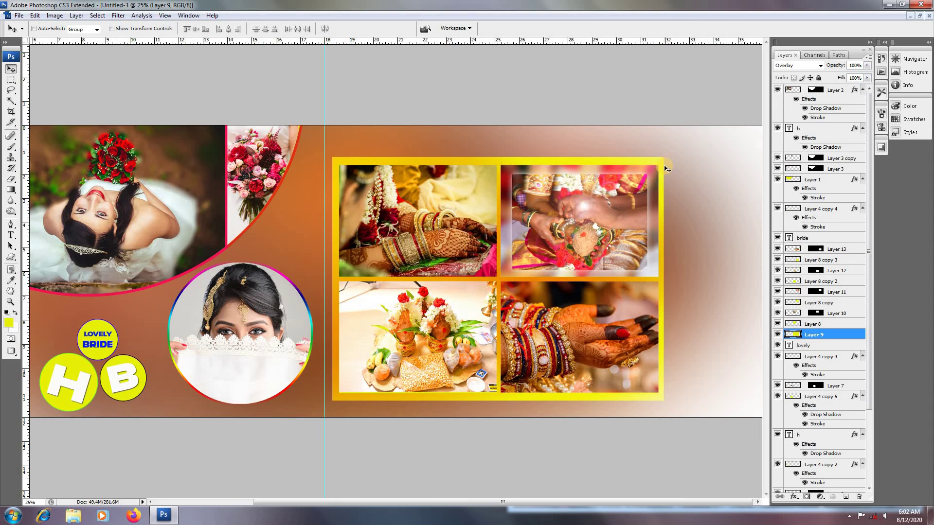
# Step: Scale the hands-with-bangles photo in the grid's lower-right frame to 99.6%
pyautogui.rightClick(609, 319)
pyautogui.click(633, 333)
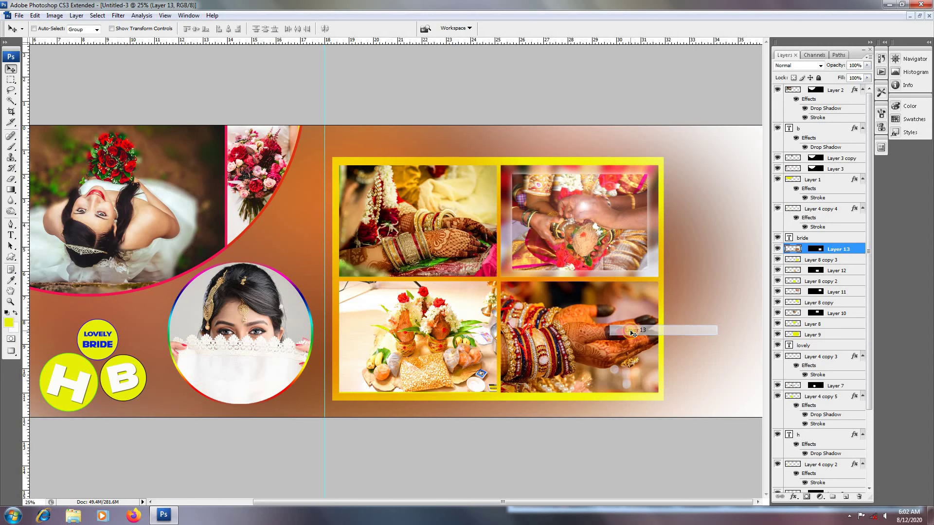
pyautogui.hotkey('ctrl', 't')
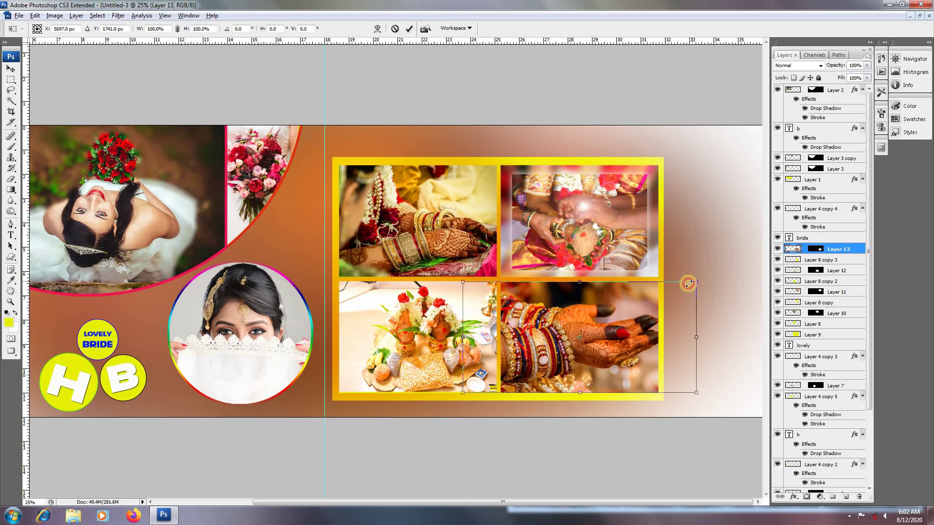
pyautogui.moveTo(688, 280)
pyautogui.mouseDown()
pyautogui.moveTo(683, 287)
pyautogui.moveTo(692, 282)
pyautogui.mouseUp()
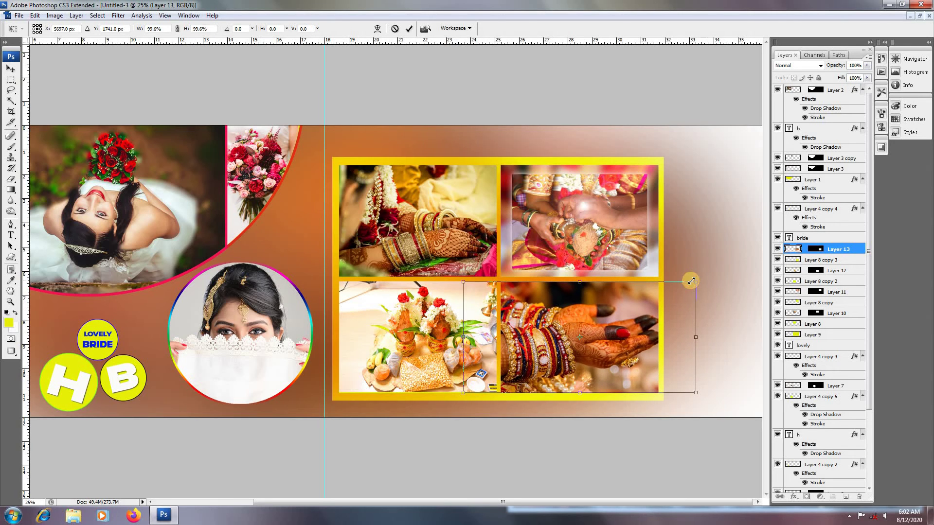
pyautogui.press('Return')
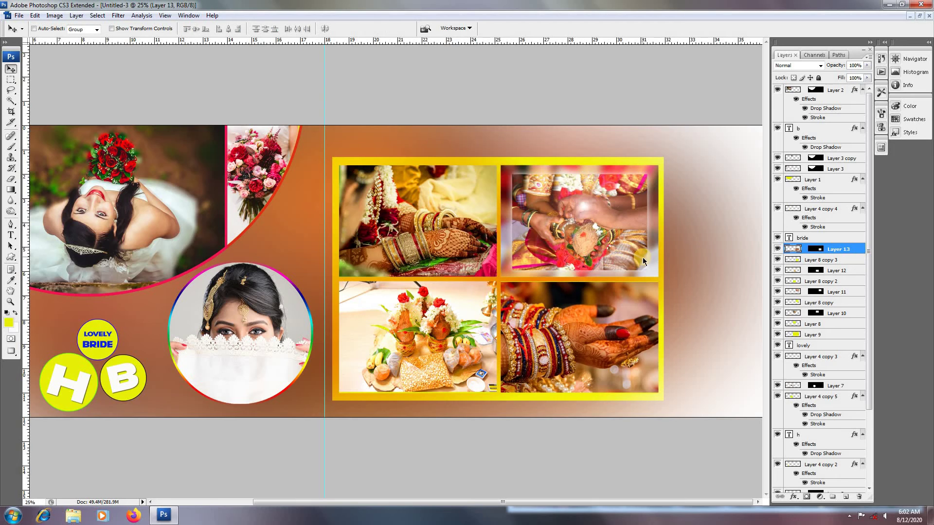
# Step: Copy the full bride portrait from d.jpg and return to the album sheet
pyautogui.hotkey('ctrl', 'Tab')
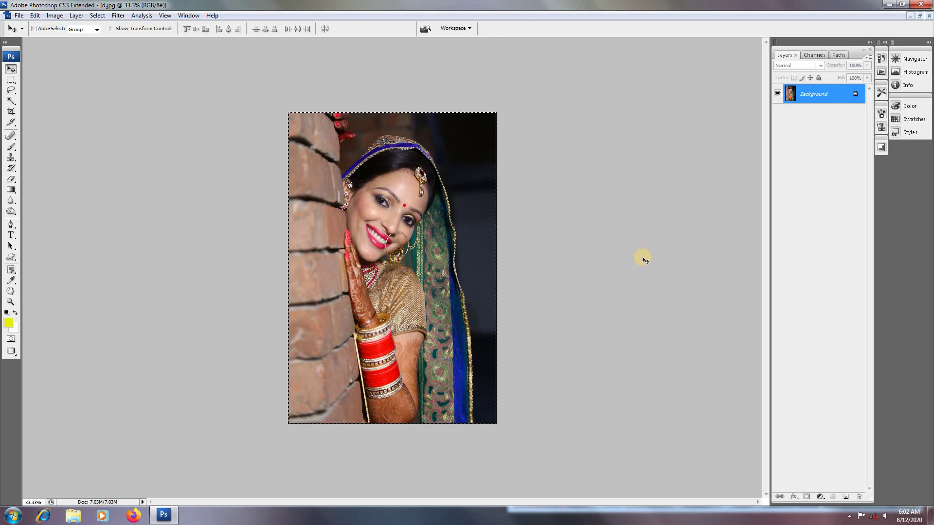
pyautogui.hotkey('ctrl', 'Tab')
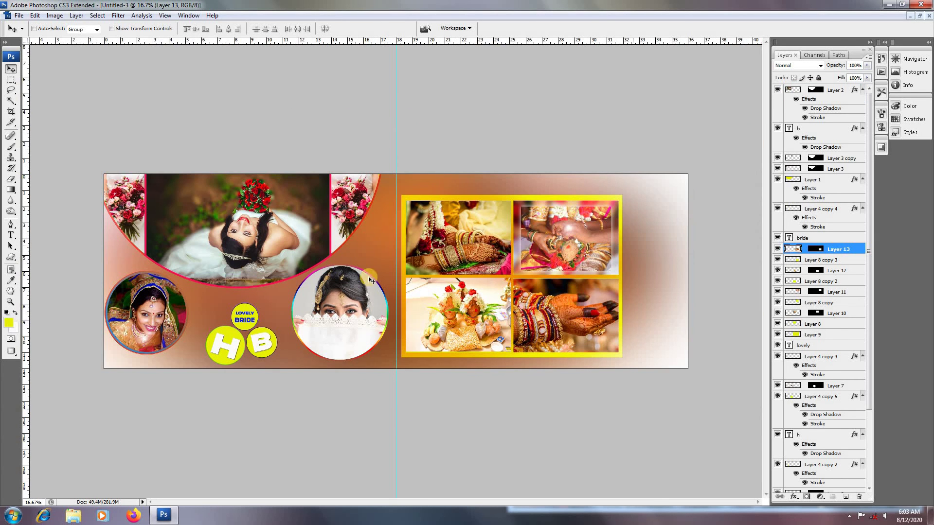
# Step: Draw a circular selection about 8.6 inches wide over the grid's right side and fill it yellow on a new layer
pyautogui.moveTo(11, 80); pyautogui.dragTo(58, 88)
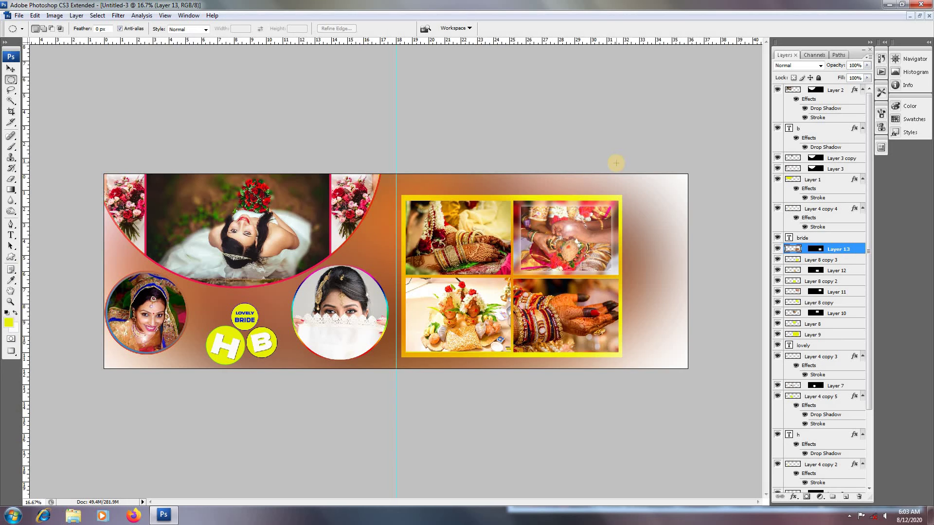
pyautogui.moveTo(613, 166); pyautogui.dragTo(665, 402)
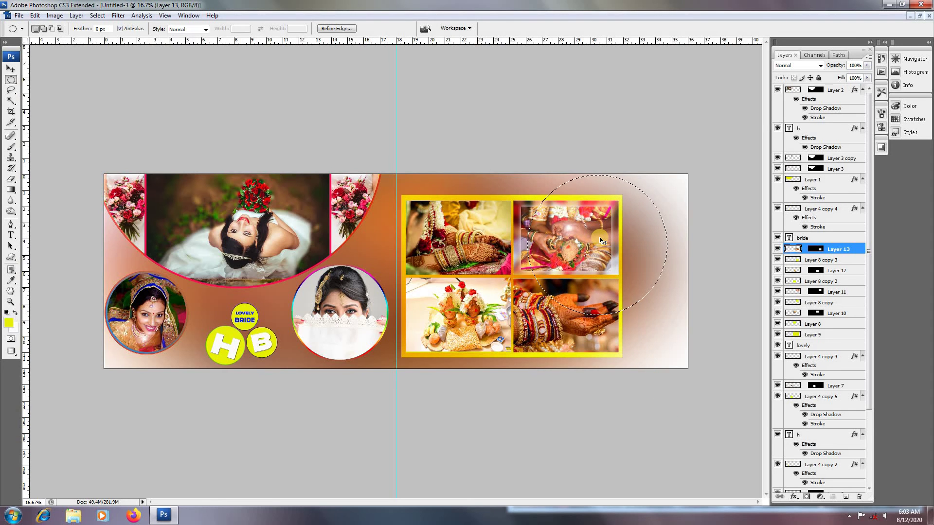
pyautogui.hotkey('ctrl', 'shift', 'n')
pyautogui.press('Return')
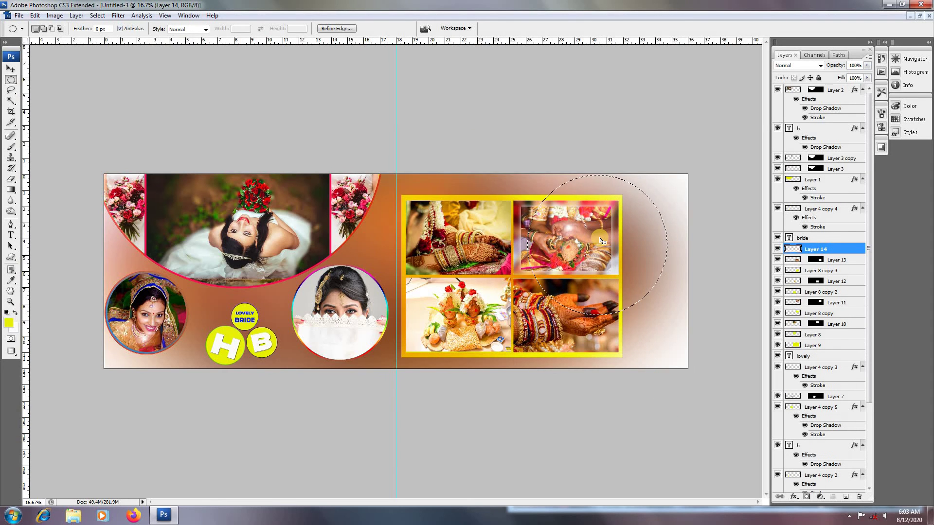
pyautogui.hotkey('alt', 'BackSpace')
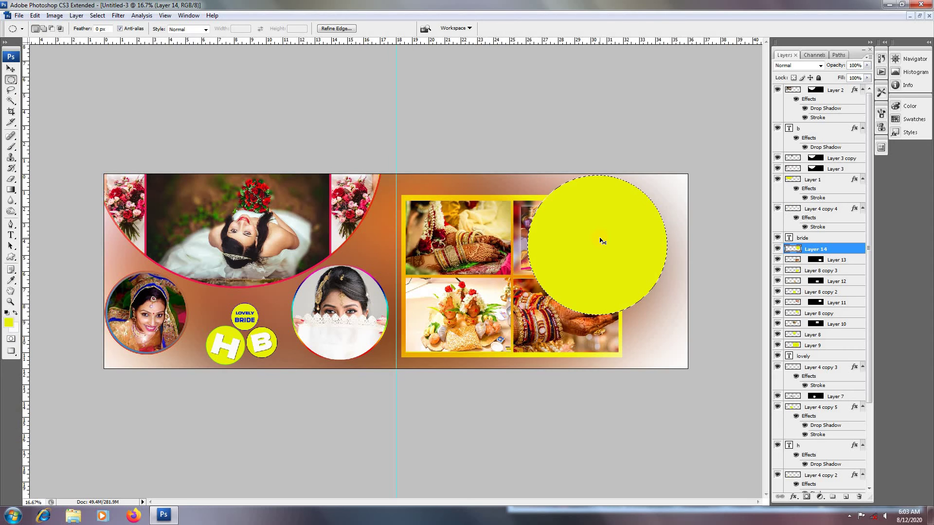
pyautogui.hotkey('ctrl', 'd')
# Step: Scale the yellow circle to 134.5%, rotate it -13.4°, and centre it on the sheet's right edge
pyautogui.hotkey('ctrl', 't')
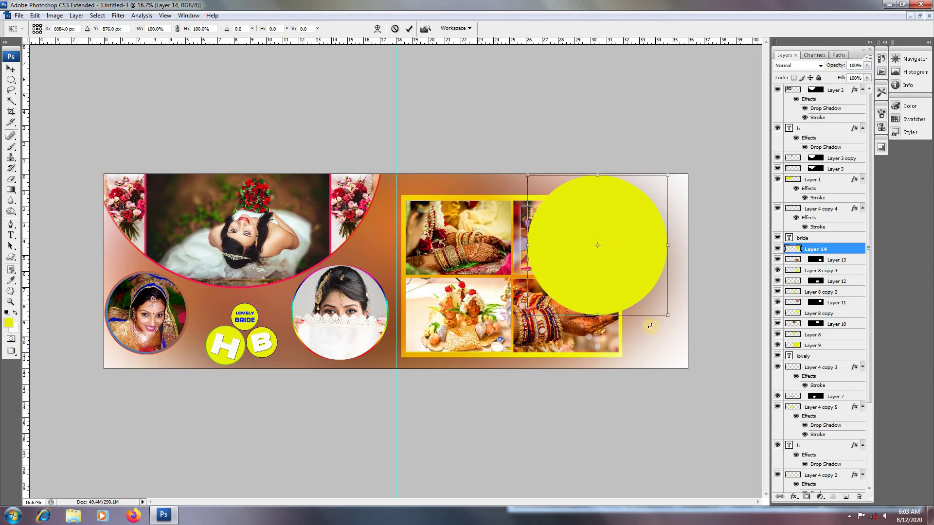
pyautogui.moveTo(669, 316); pyautogui.dragTo(703, 381)
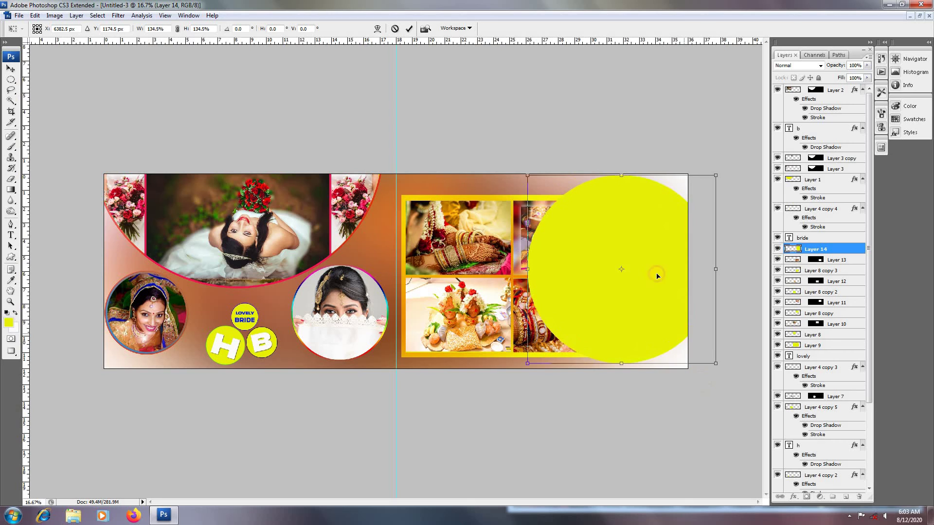
pyautogui.moveTo(657, 271); pyautogui.dragTo(723, 272)
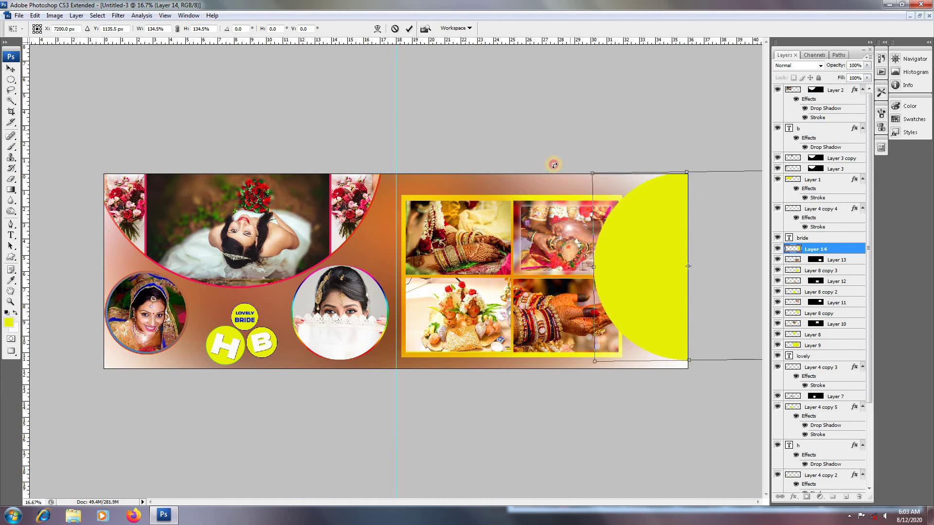
pyautogui.moveTo(552, 162); pyautogui.dragTo(554, 168)
pyautogui.press('Return')
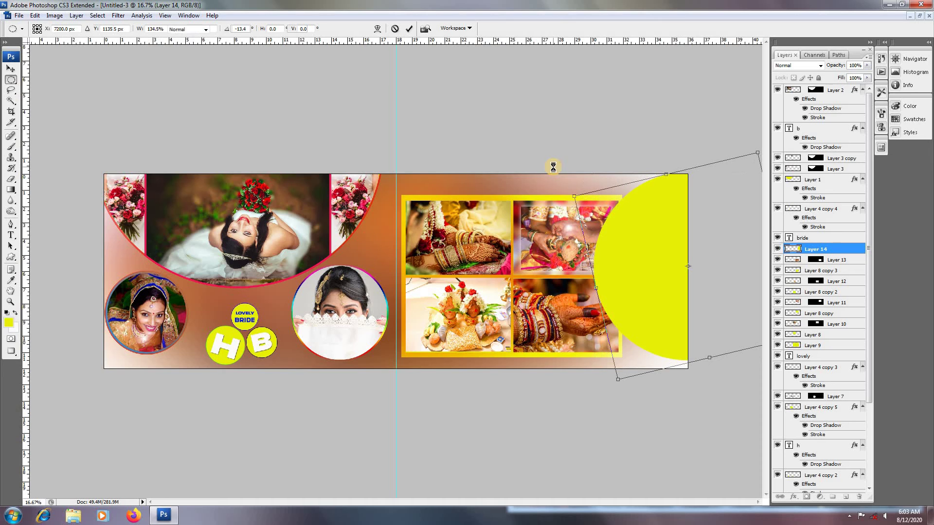
pyautogui.press('m')
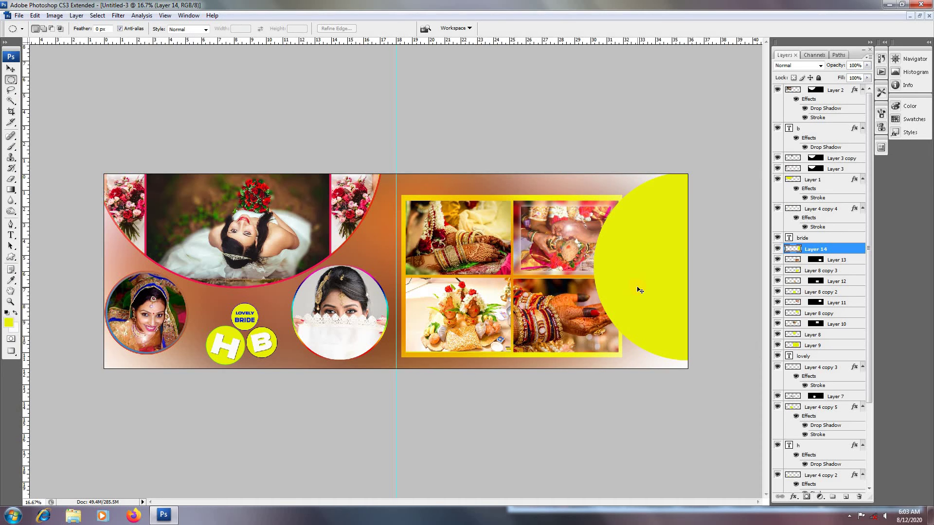
# Step: Lower the yellow circle six levels in the layer order so it sits behind the grid's two right-hand photos
pyautogui.hotkey('ctrl', '[')
pyautogui.hotkey('ctrl', '[')
pyautogui.hotkey('ctrl', '[')
pyautogui.hotkey('ctrl', '[')
pyautogui.hotkey('ctrl', '[')
pyautogui.hotkey('ctrl', '[')
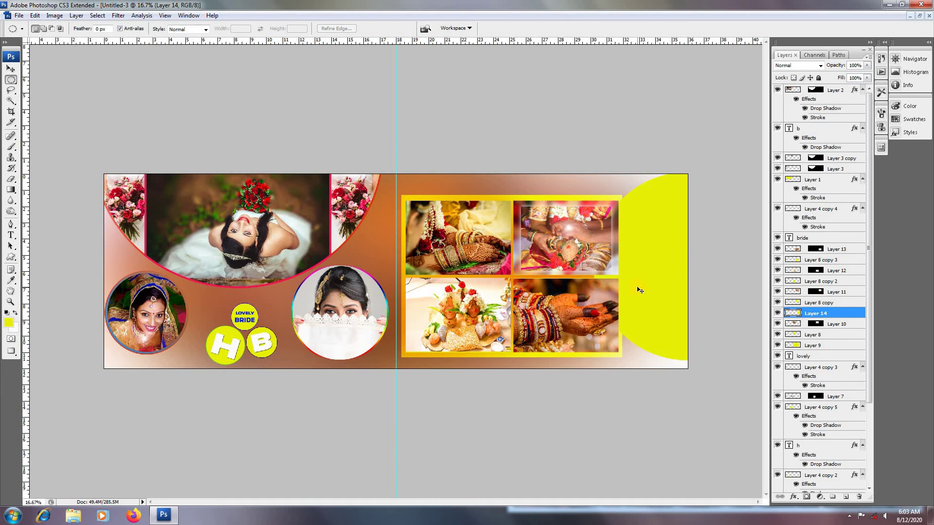
# Step: Narrow the yellow circle to 86.6% width and warp it into a slanted curved panel spanning the sheet's height
pyautogui.hotkey('ctrl', 't')
pyautogui.moveTo(594, 264); pyautogui.dragTo(618, 264)
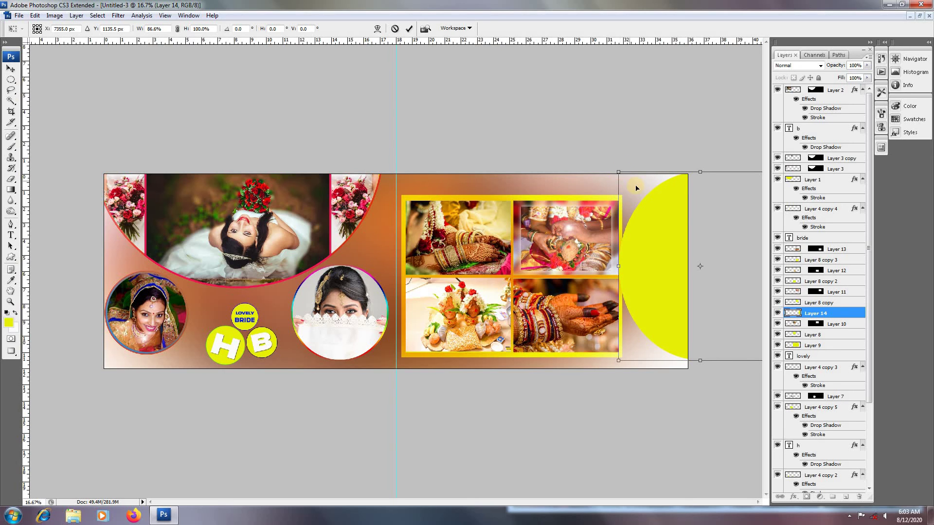
pyautogui.rightClick(623, 195)
pyautogui.click(672, 272)
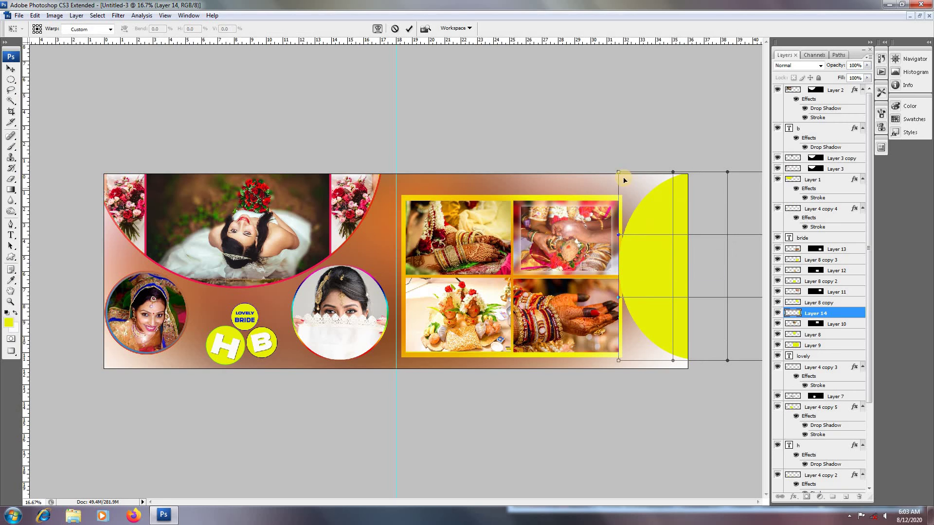
pyautogui.moveTo(620, 172); pyautogui.dragTo(605, 161)
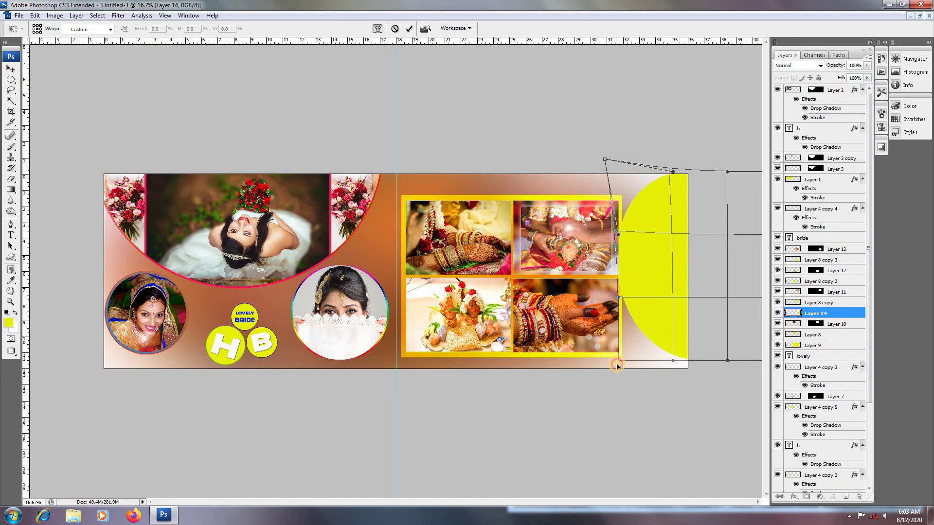
pyautogui.moveTo(618, 365); pyautogui.dragTo(663, 428)
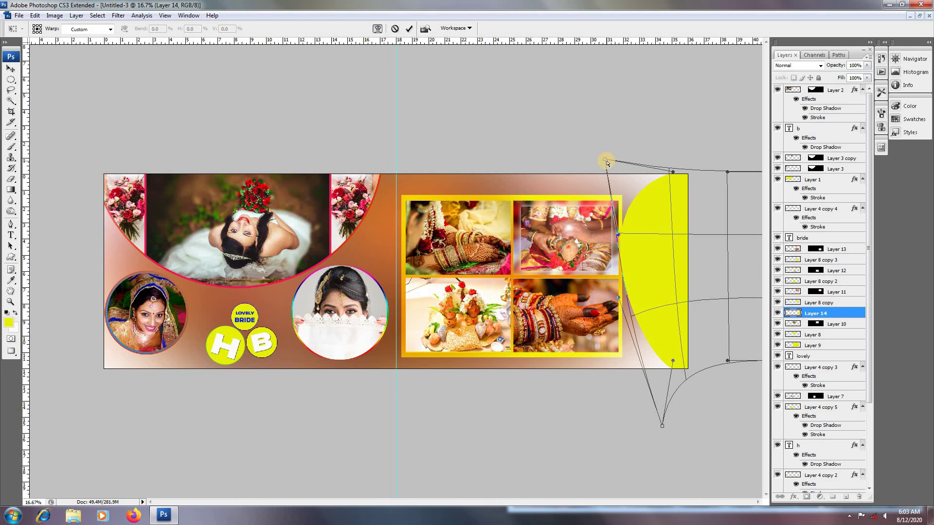
pyautogui.moveTo(674, 173); pyautogui.dragTo(612, 155)
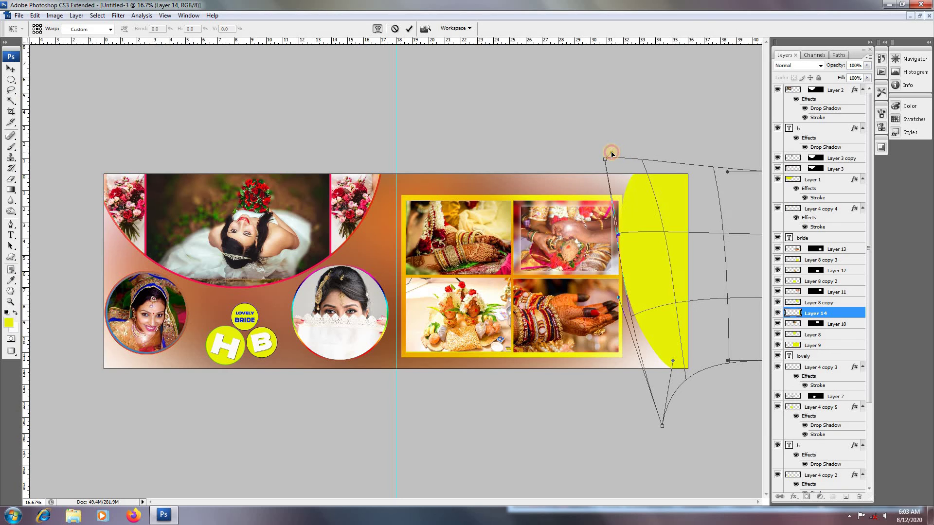
pyautogui.press('m')
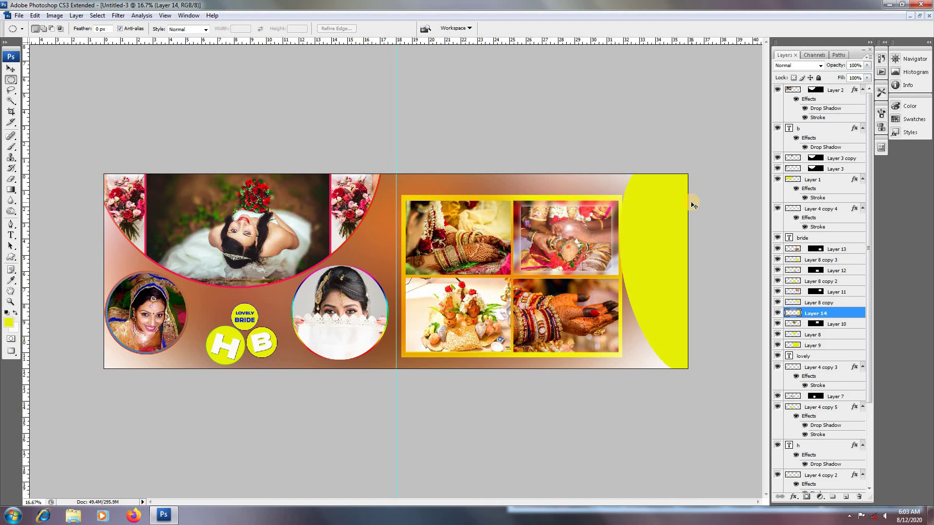
# Step: Lower the yellow curved panel's layer beneath the grid backing and the lovely text layer
pyautogui.hotkey('ctrl', '[')
pyautogui.hotkey('ctrl', '[')
pyautogui.hotkey('ctrl', '[')
pyautogui.hotkey('ctrl', '[')
# Step: Load the yellow curved panel as a selection and paste the copied bride portrait into it
pyautogui.hotkey('ctrl', '+')
pyautogui.rightClick(691, 242)
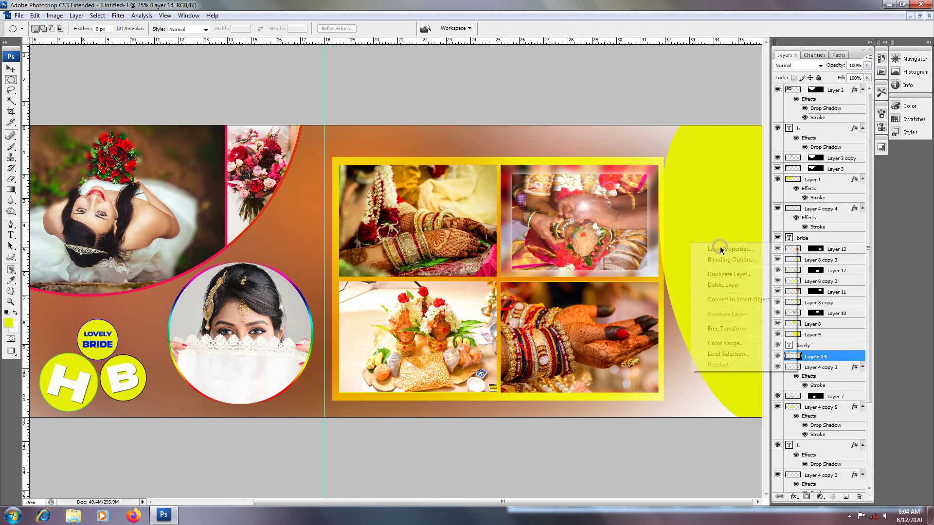
pyautogui.click(45, 85)
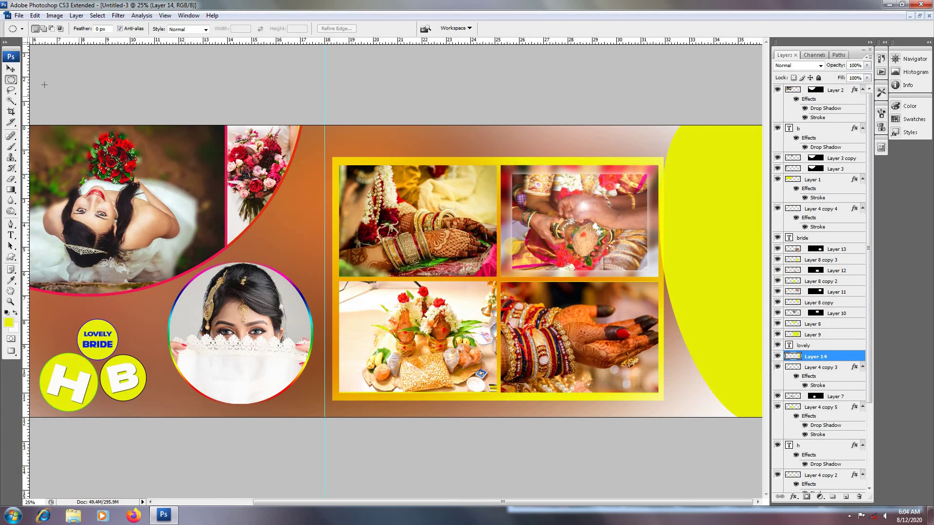
pyautogui.keyDown('ctrl'); pyautogui.keyDown('alt'); pyautogui.click(682, 240); pyautogui.keyUp('alt'); pyautogui.keyUp('ctrl')
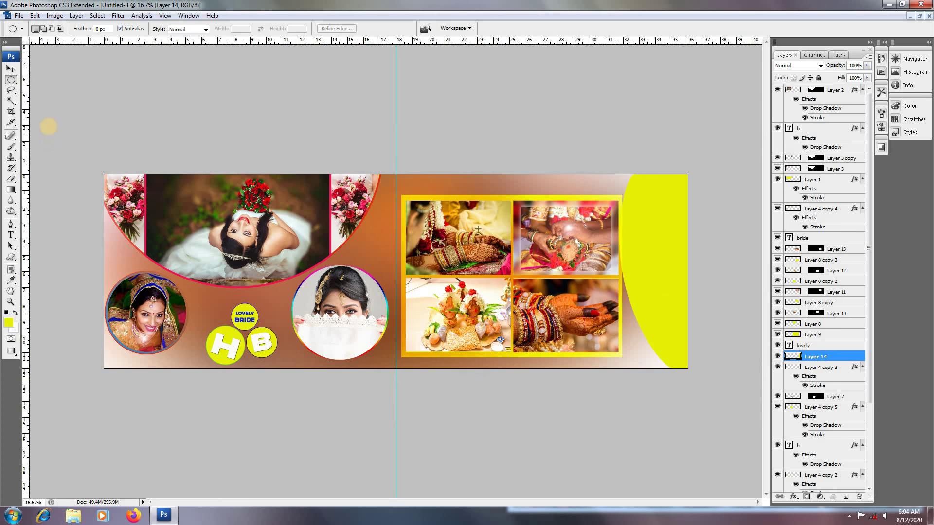
pyautogui.click(18, 70)
pyautogui.rightClick(655, 294)
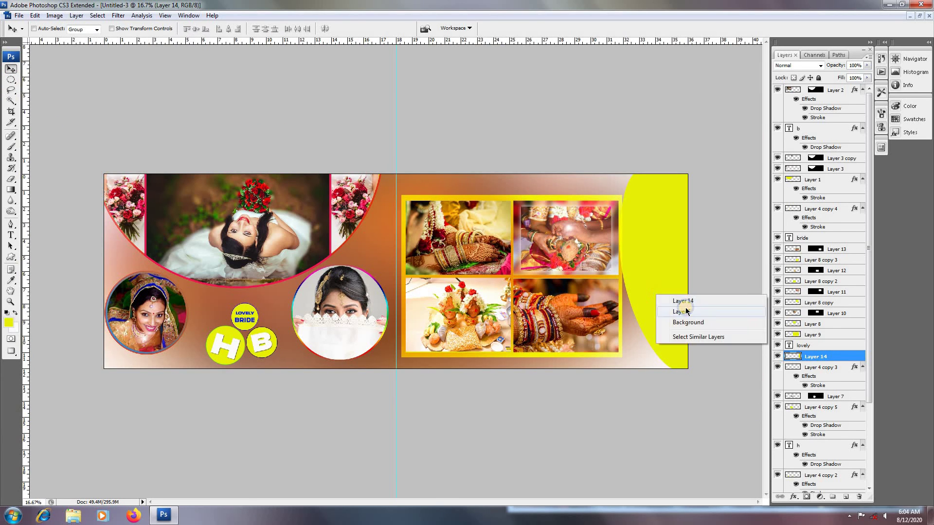
pyautogui.click(681, 301)
pyautogui.keyDown('ctrl'); pyautogui.click(796, 358); pyautogui.keyUp('ctrl')
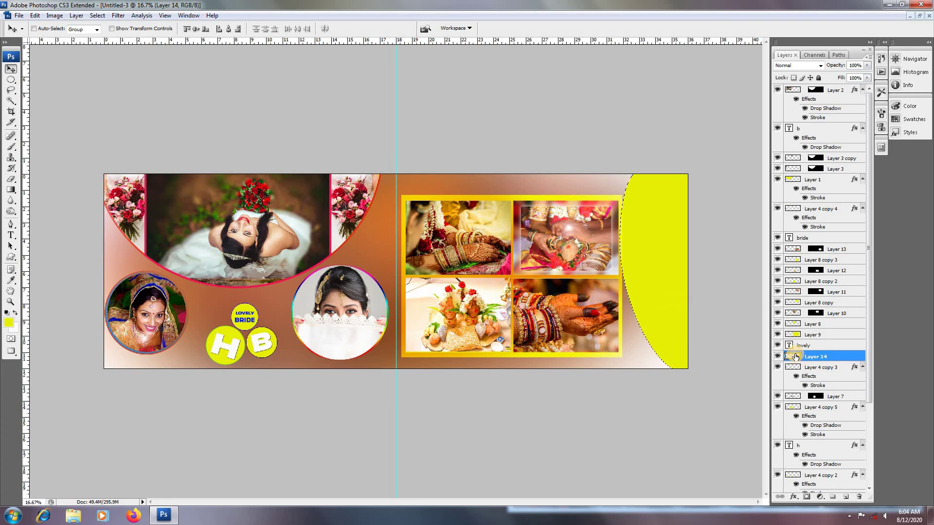
pyautogui.hotkey('ctrl', 'shift', 'v')
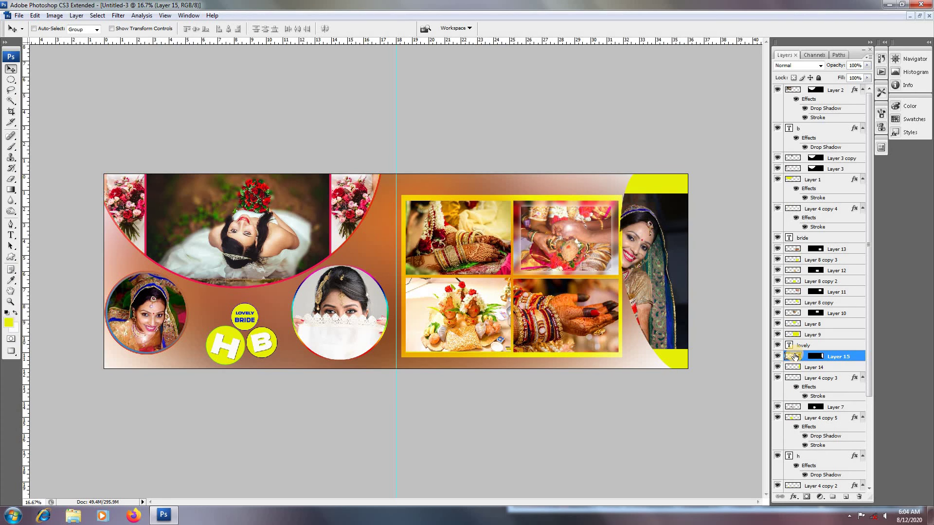
# Step: Scale the pasted bride portrait to 138.1%, rotate it -1.5°, and shift it slightly right and down within the panel
pyautogui.hotkey('ctrl', 't')
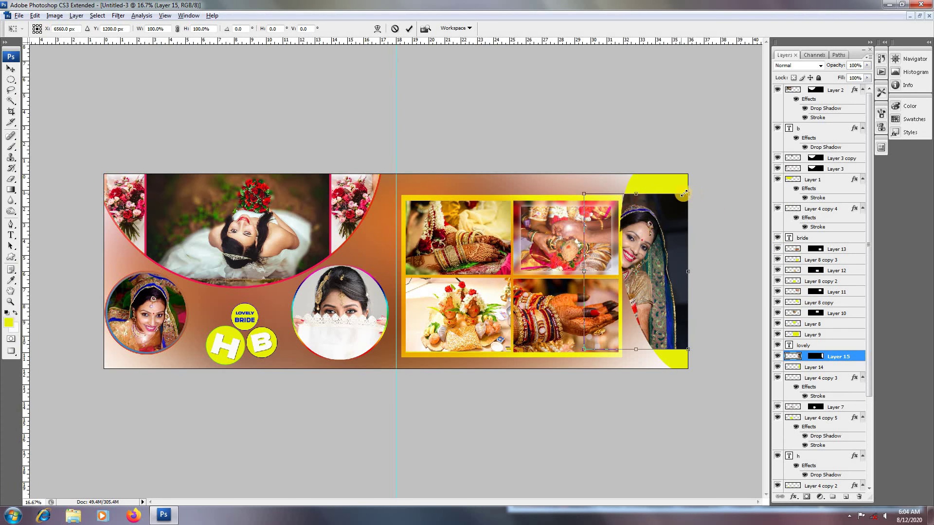
pyautogui.moveTo(691, 189); pyautogui.dragTo(716, 165)
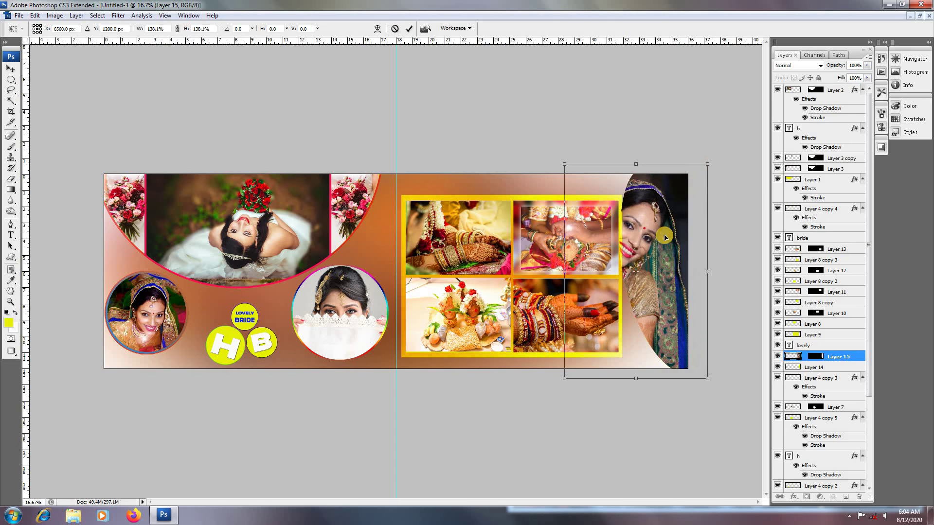
pyautogui.moveTo(663, 231); pyautogui.dragTo(673, 247)
pyautogui.moveTo(751, 164); pyautogui.dragTo(752, 187)
pyautogui.moveTo(743, 177); pyautogui.dragTo(736, 170)
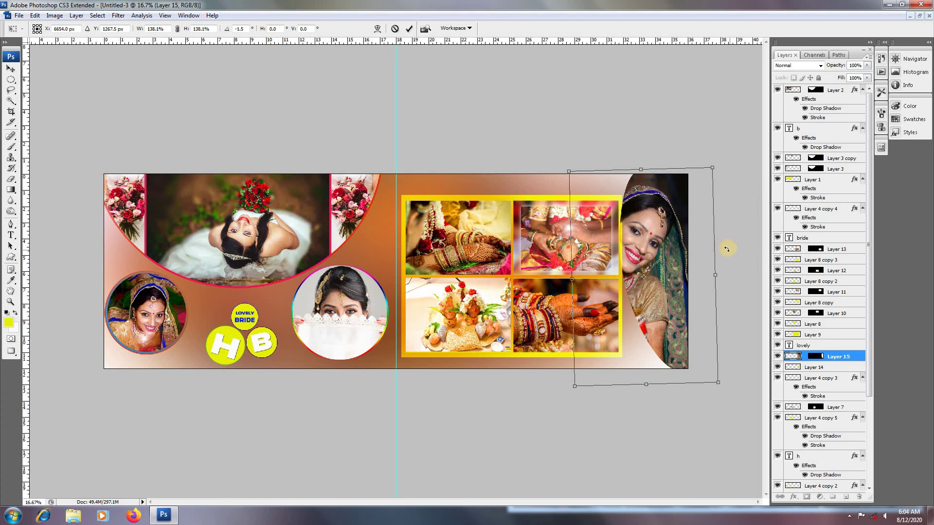
pyautogui.press('Escape')
# Step: Move the bride portrait further right, rotate it -12.5°, and scale it to 93.8% to fit the curved panel
pyautogui.hotkey('ctrl', 't')
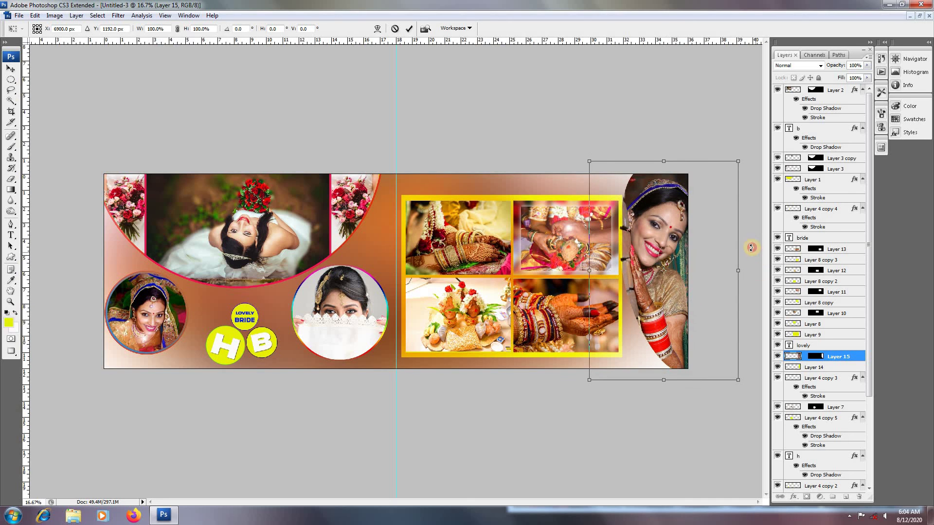
pyautogui.moveTo(753, 248); pyautogui.dragTo(738, 236)
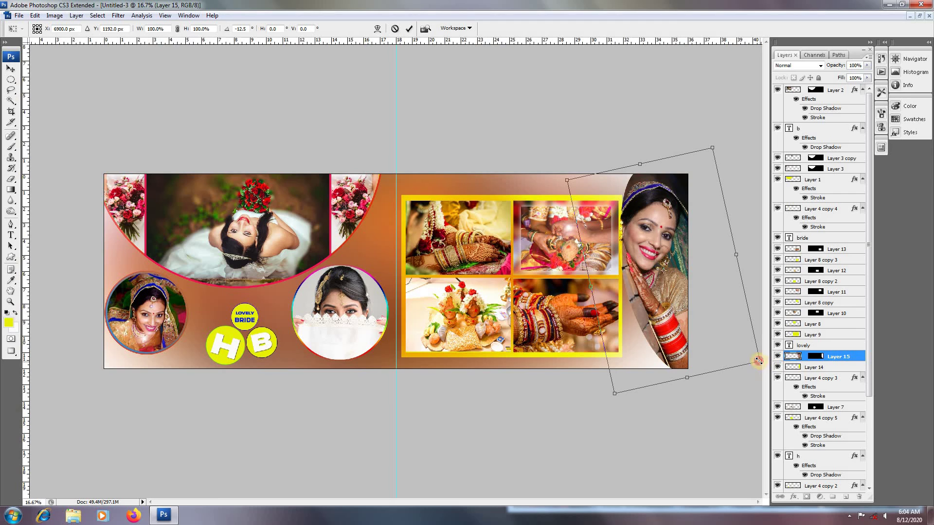
pyautogui.moveTo(757, 361); pyautogui.dragTo(754, 357)
pyautogui.moveTo(707, 151); pyautogui.dragTo(698, 155)
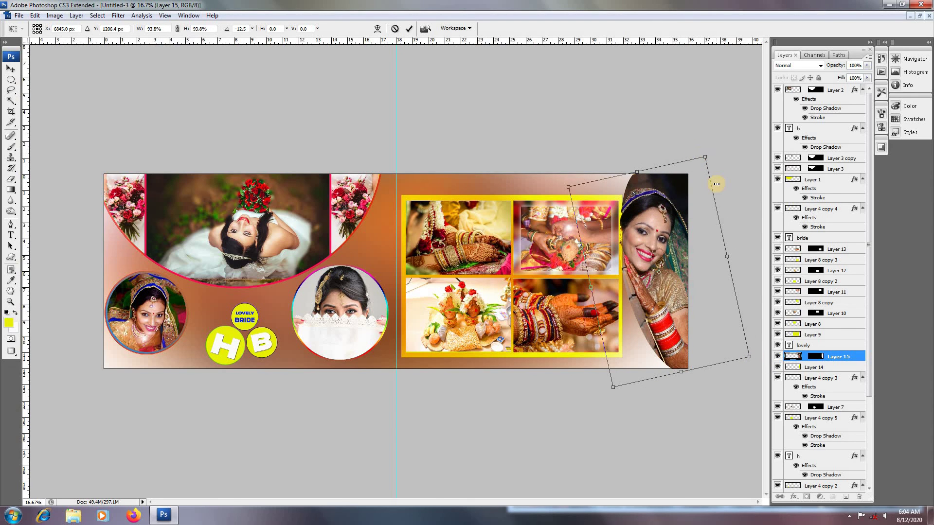
pyautogui.press('Return')
# Step: Duplicate the yellow curved panel layer beneath the bride portrait
pyautogui.keyDown('ctrl'); pyautogui.click(637, 249); pyautogui.keyUp('ctrl')
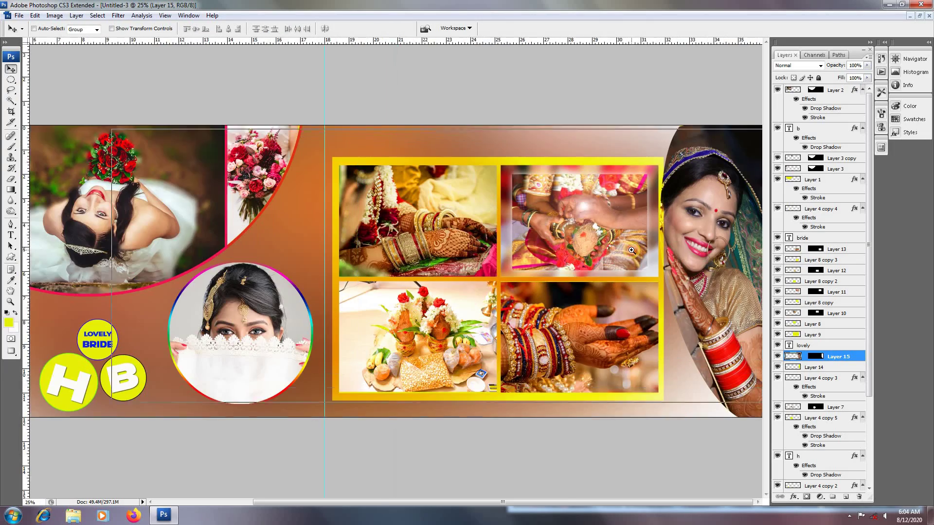
pyautogui.keyDown('ctrl'); pyautogui.click(637, 248); pyautogui.keyUp('ctrl')
pyautogui.keyDown('ctrl'); pyautogui.click(637, 249); pyautogui.keyUp('ctrl')
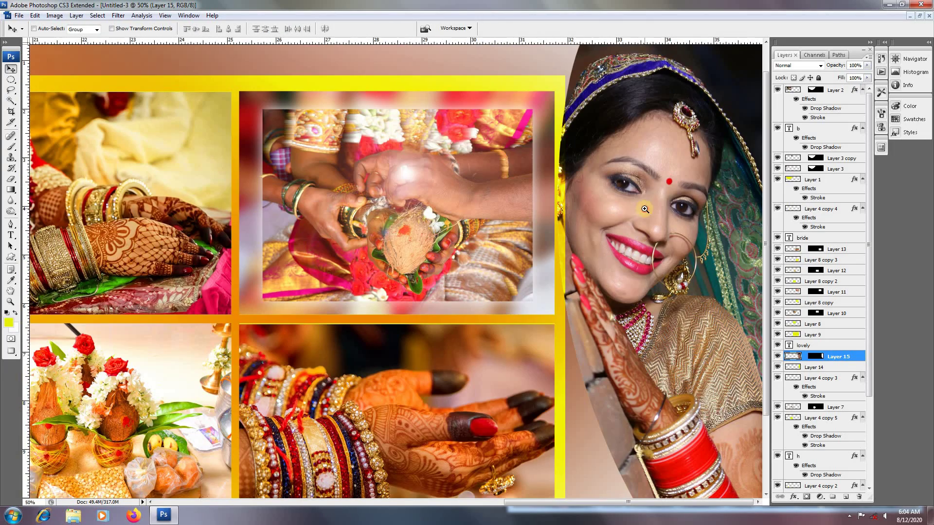
pyautogui.hotkey('ctrl', '-')
pyautogui.hotkey('ctrl', '-')
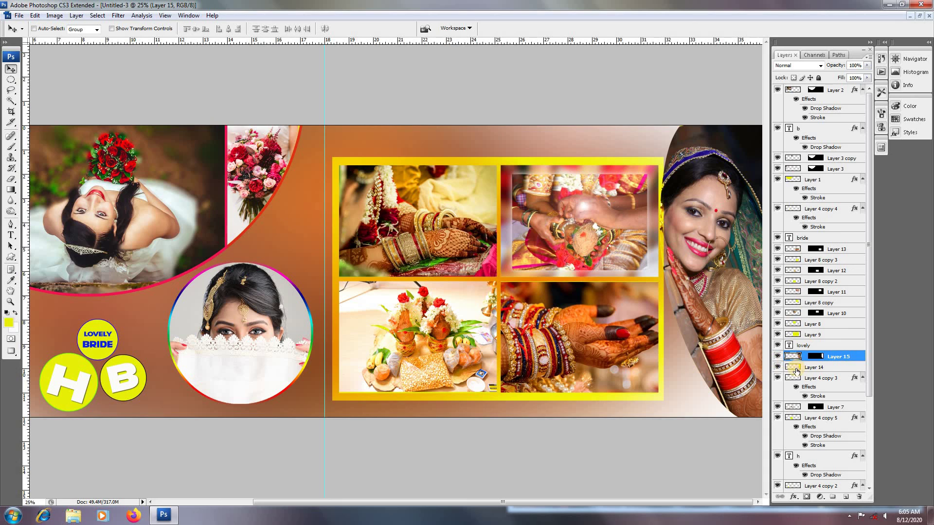
pyautogui.click(822, 369)
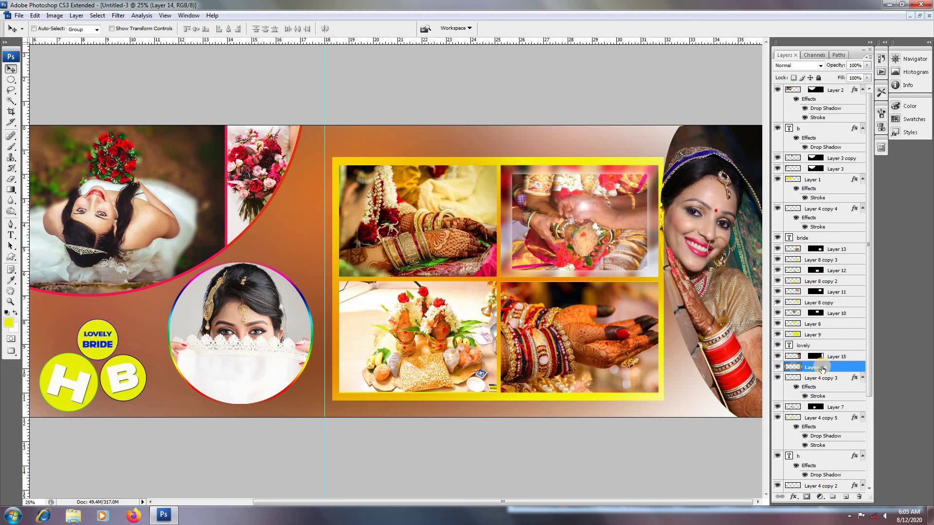
pyautogui.hotkey('ctrl', 'j')
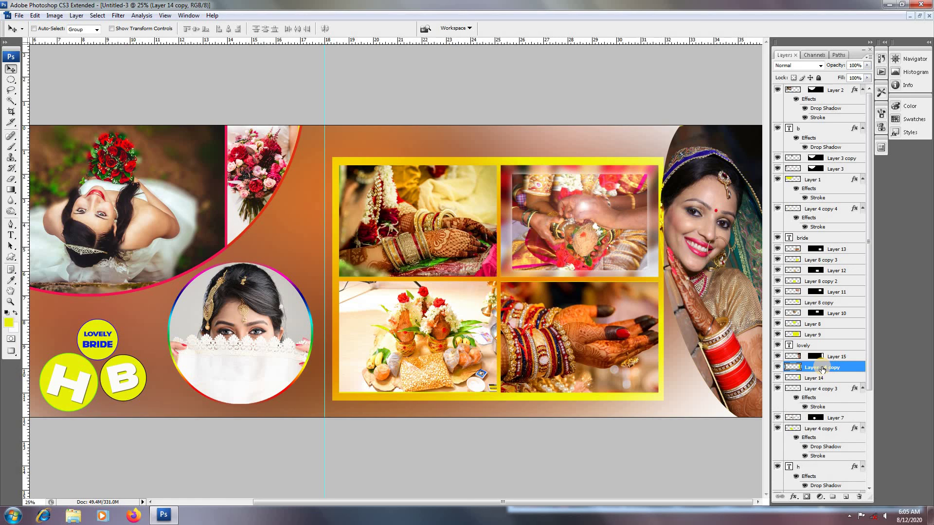
# Step: Fill the duplicated curved panel layer with the yellow foreground colour and apply a red Color Overlay
pyautogui.hotkey('shift', 'alt', 'BackSpace')
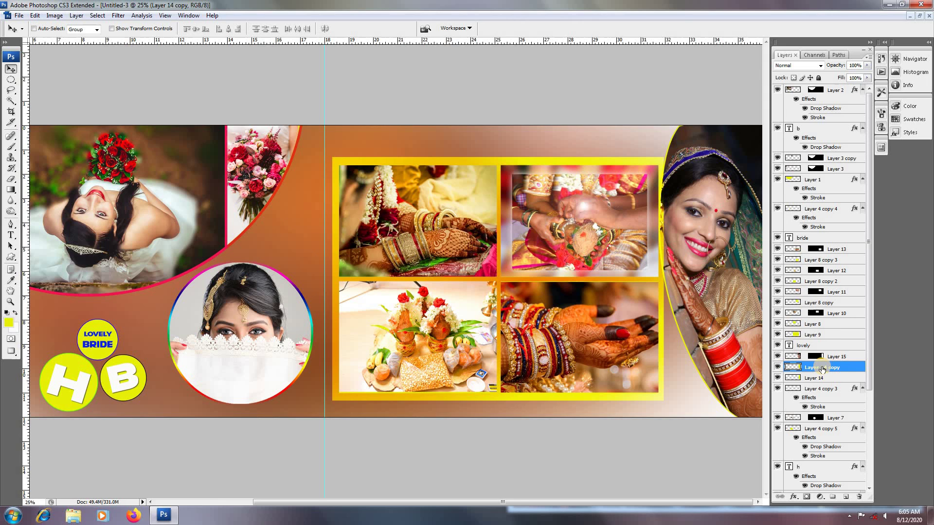
pyautogui.doubleClick(847, 367)
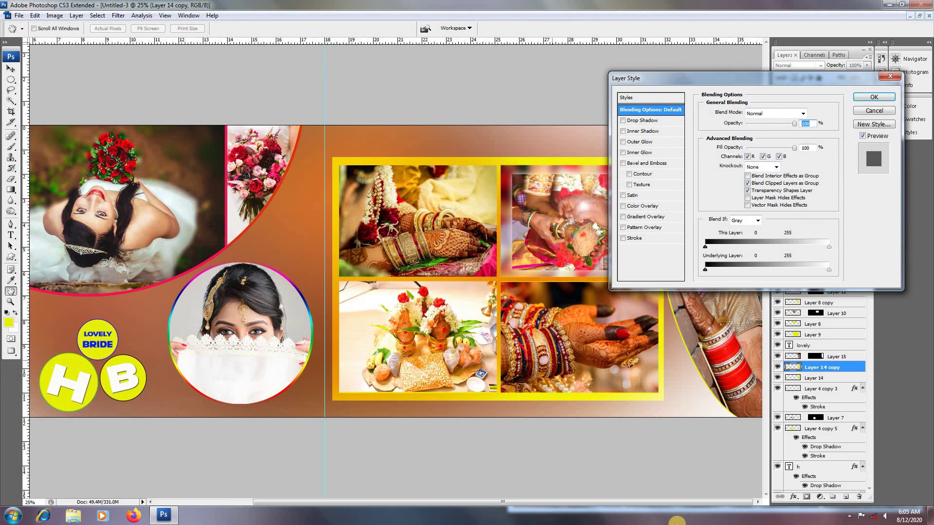
pyautogui.click(648, 206)
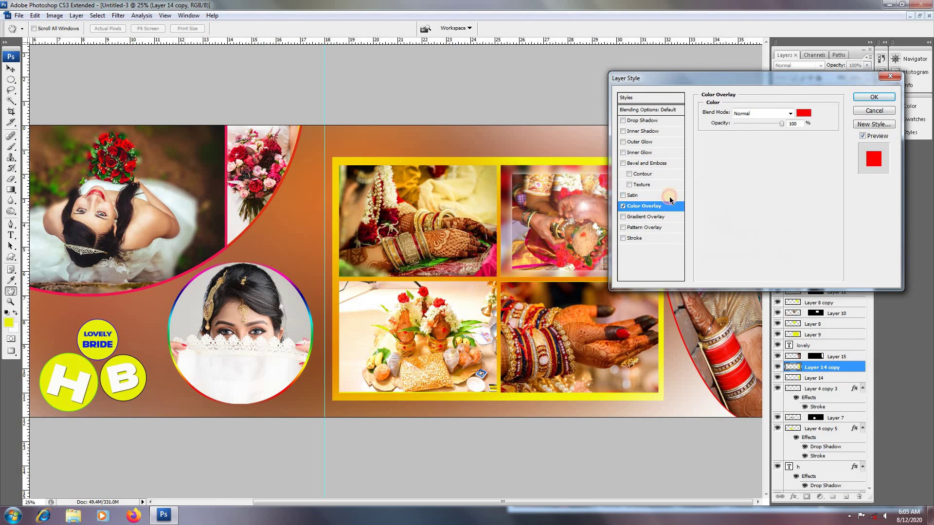
pyautogui.click(873, 98)
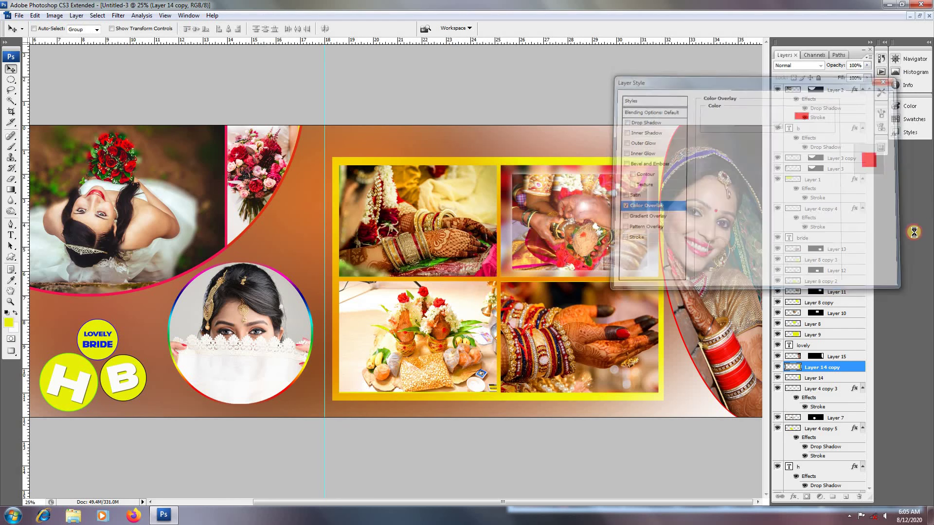
# Step: Select the orange gradient background layer and shift its hue slightly toward red with Hue/Saturation
pyautogui.keyDown('alt'); pyautogui.click(472, 244); pyautogui.keyUp('alt')
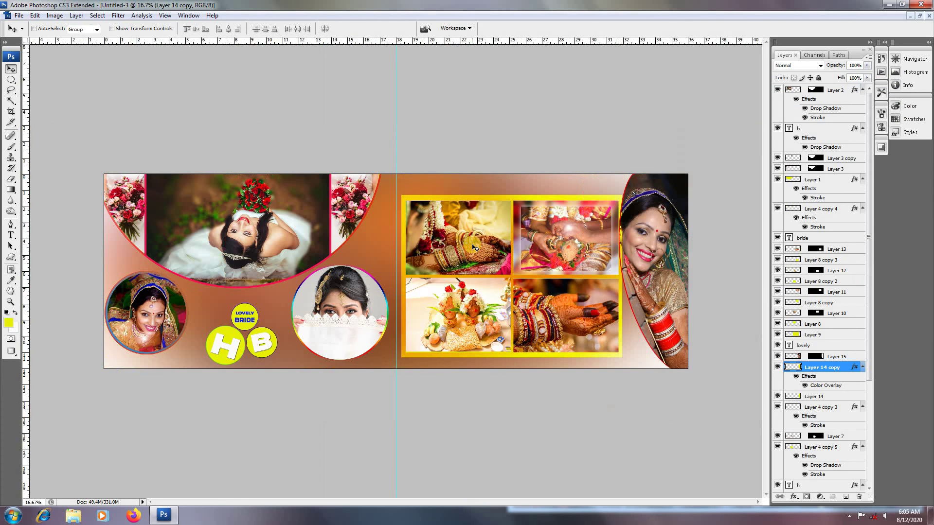
pyautogui.rightClick(380, 249)
pyautogui.click(413, 262)
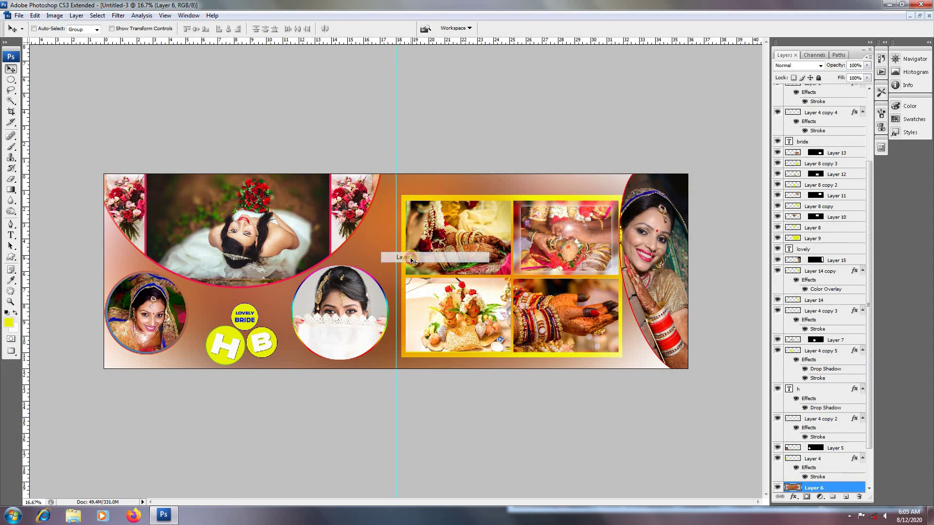
pyautogui.hotkey('ctrl', 'u')
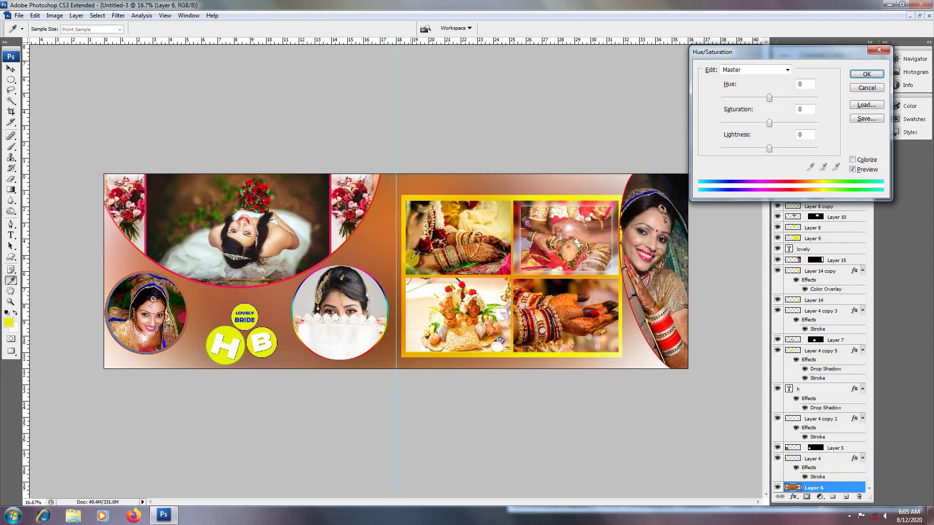
pyautogui.moveTo(771, 100); pyautogui.dragTo(820, 99)
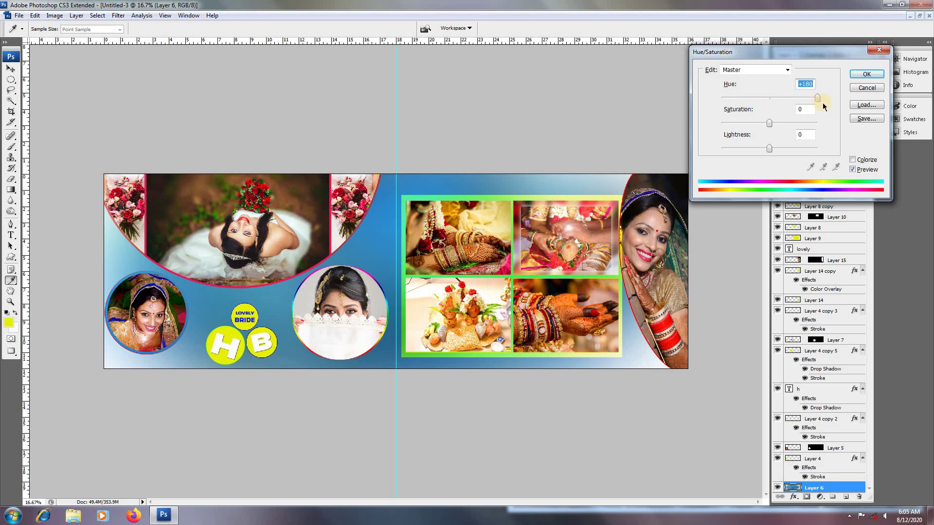
pyautogui.moveTo(816, 100); pyautogui.dragTo(763, 112)
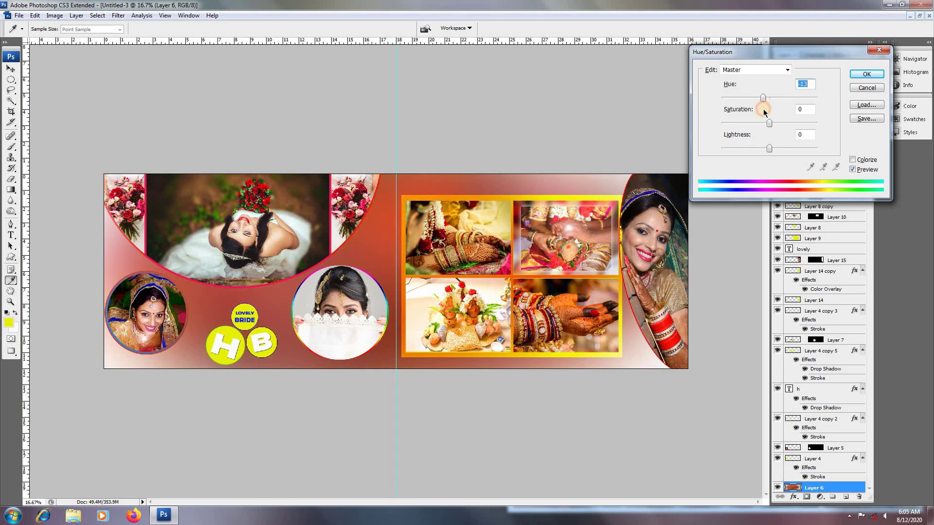
pyautogui.click(856, 73)
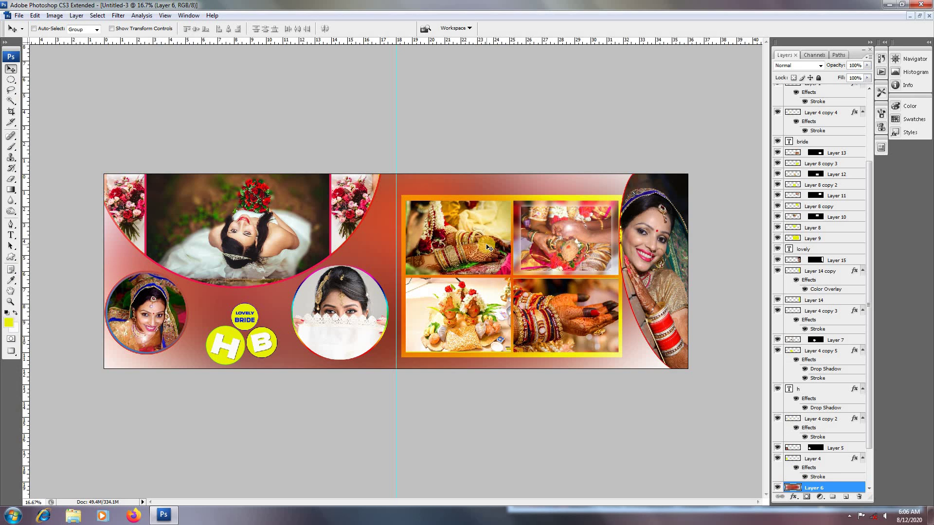
# Step: Copy a large elliptical area of the grid's upper-left bangles photo to a new layer
pyautogui.rightClick(489, 247)
pyautogui.click(492, 250)
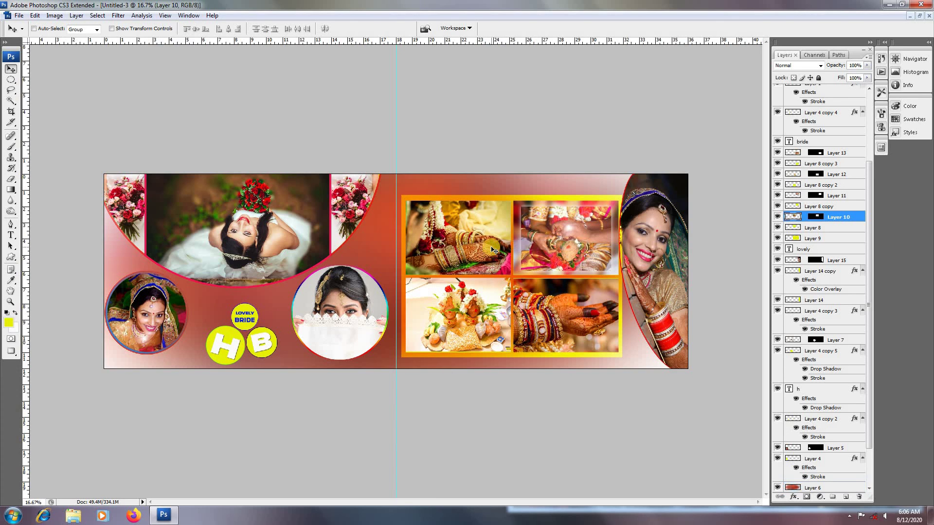
pyautogui.press('m')
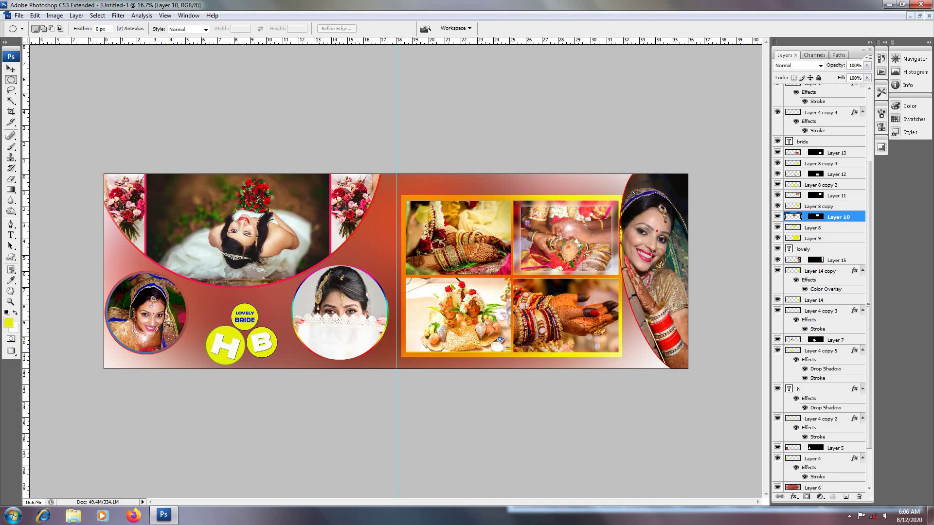
pyautogui.moveTo(421, 212); pyautogui.dragTo(500, 263)
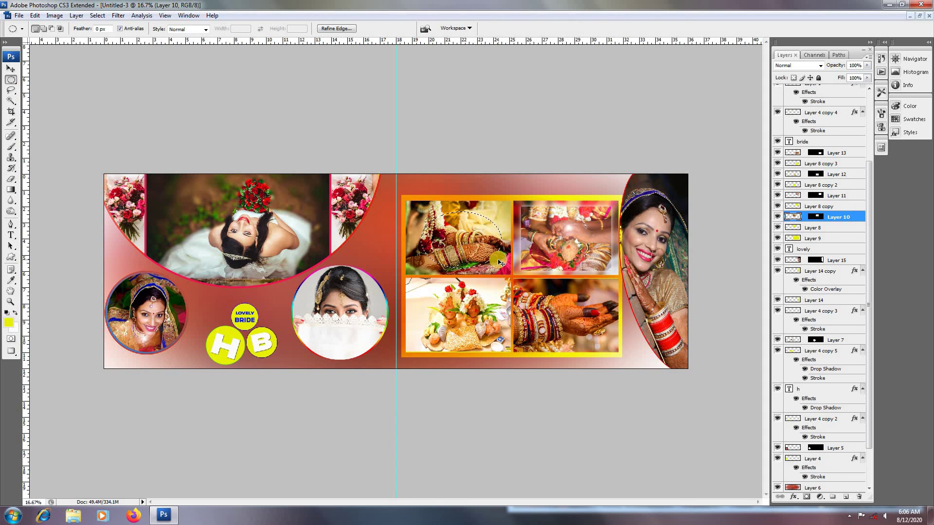
pyautogui.hotkey('ctrl', 'shift', 'alt', 'n')
pyautogui.hotkey('ctrl', 'd')
# Step: Scale the elliptical bangles copy to 292.3% and move it over the lower part of the sheet's left half
pyautogui.hotkey('ctrl', 't')
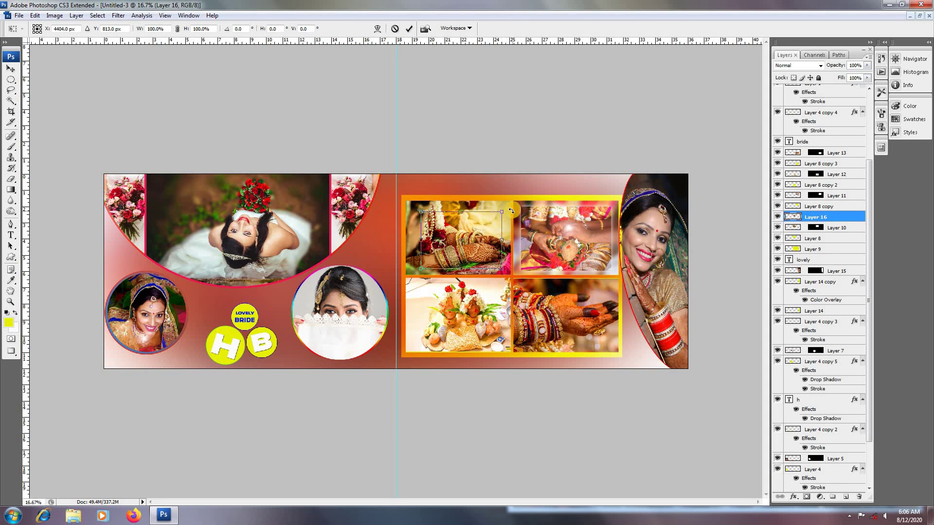
pyautogui.moveTo(501, 212); pyautogui.dragTo(582, 162)
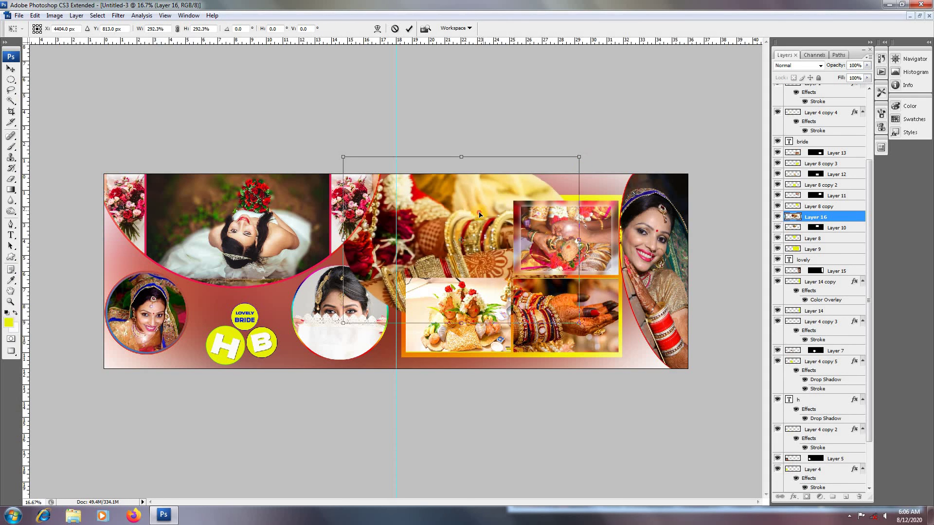
pyautogui.moveTo(480, 213); pyautogui.dragTo(260, 258)
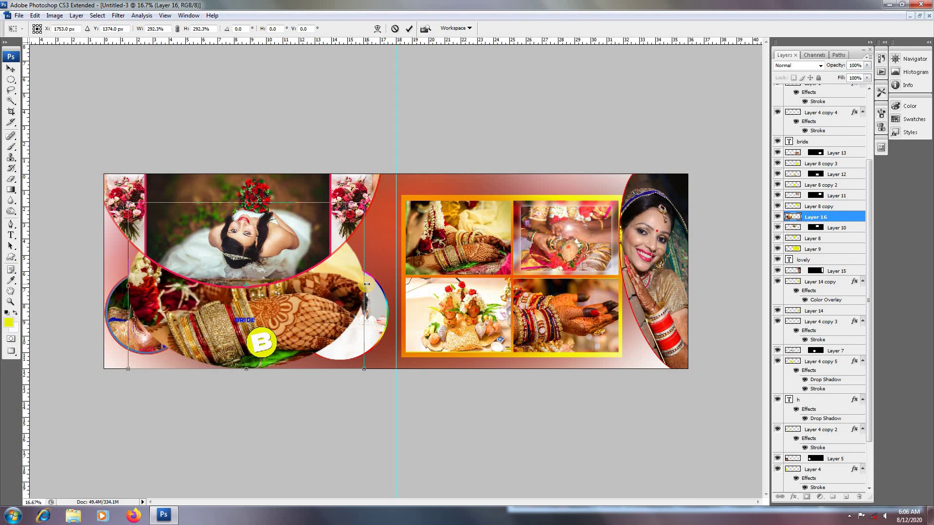
pyautogui.press('Return')
# Step: Blur the enlarged bangles copy heavily and stretch it across the sheet to 227.8% width and 136.1% height
pyautogui.press('m')
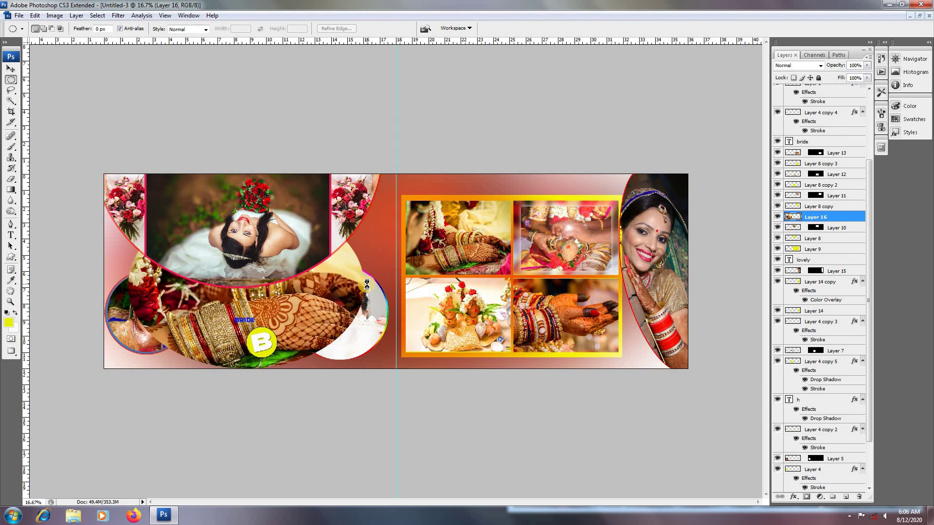
pyautogui.hotkey('ctrl', 't')
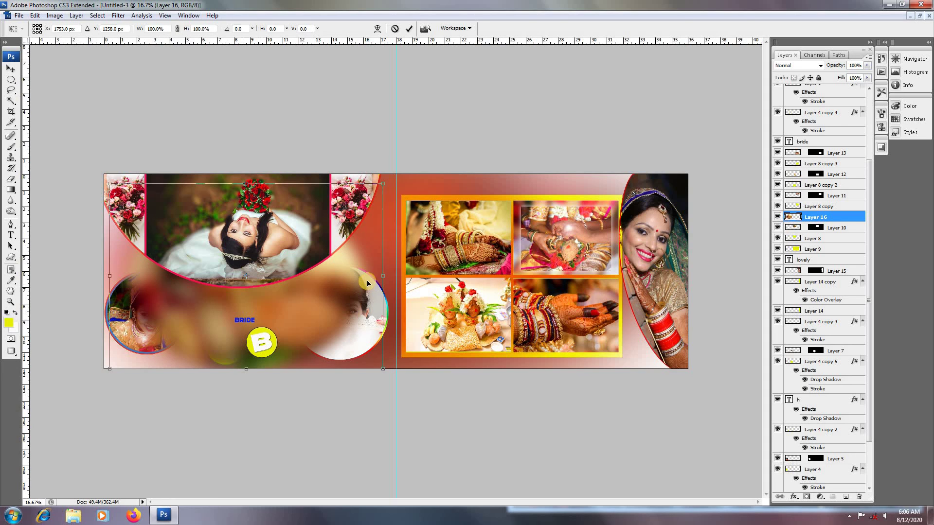
pyautogui.moveTo(386, 181); pyautogui.dragTo(515, 165)
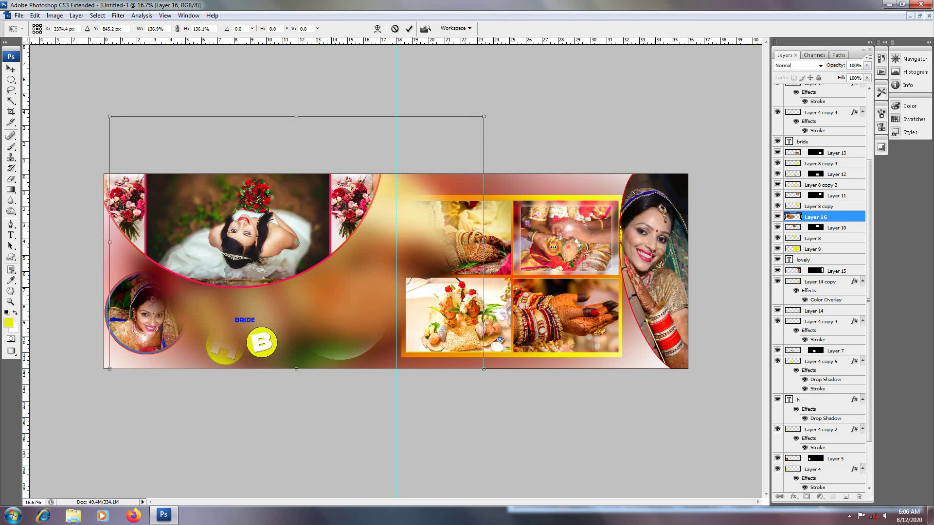
pyautogui.moveTo(485, 245); pyautogui.dragTo(659, 248)
pyautogui.moveTo(544, 271); pyautogui.dragTo(499, 287)
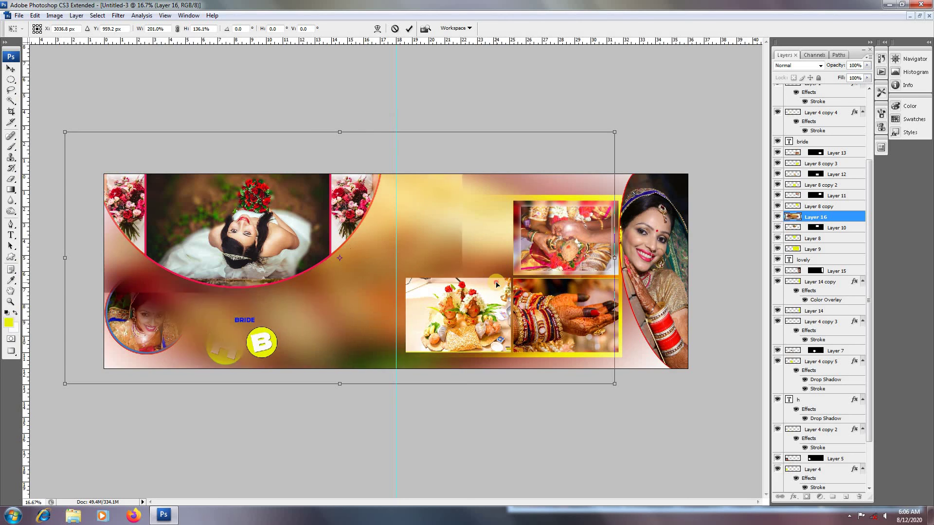
pyautogui.moveTo(642, 258); pyautogui.dragTo(688, 254)
pyautogui.press('m')
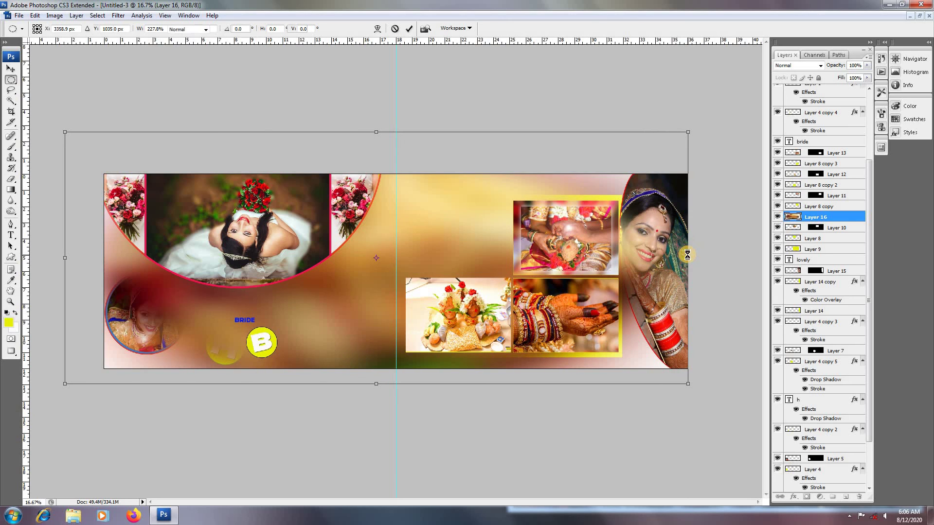
pyautogui.press('Return')
# Step: Send the blurred bangles layer down the stack to just above the red gradient background layer
pyautogui.hotkey('ctrl', '[')
pyautogui.hotkey('ctrl', '[')
pyautogui.hotkey('ctrl', '[')
pyautogui.hotkey('ctrl', '[')
pyautogui.hotkey('ctrl', '[')
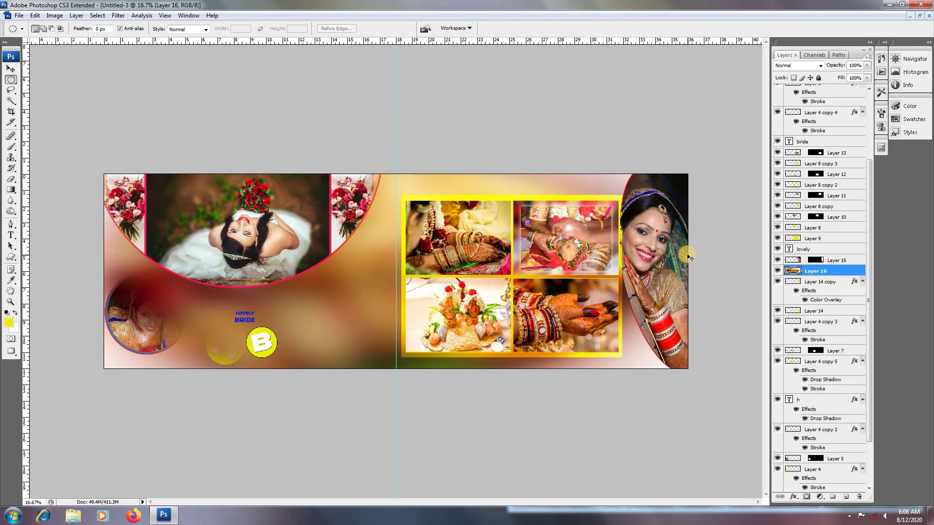
pyautogui.hotkey('ctrl', '[')
pyautogui.hotkey('ctrl', '[')
pyautogui.hotkey('ctrl', '[')
pyautogui.hotkey('ctrl', '[')
pyautogui.hotkey('ctrl', '[')
pyautogui.hotkey('ctrl', '[')
pyautogui.hotkey('ctrl', '[')
pyautogui.hotkey('ctrl', '[')
pyautogui.hotkey('ctrl', '[')
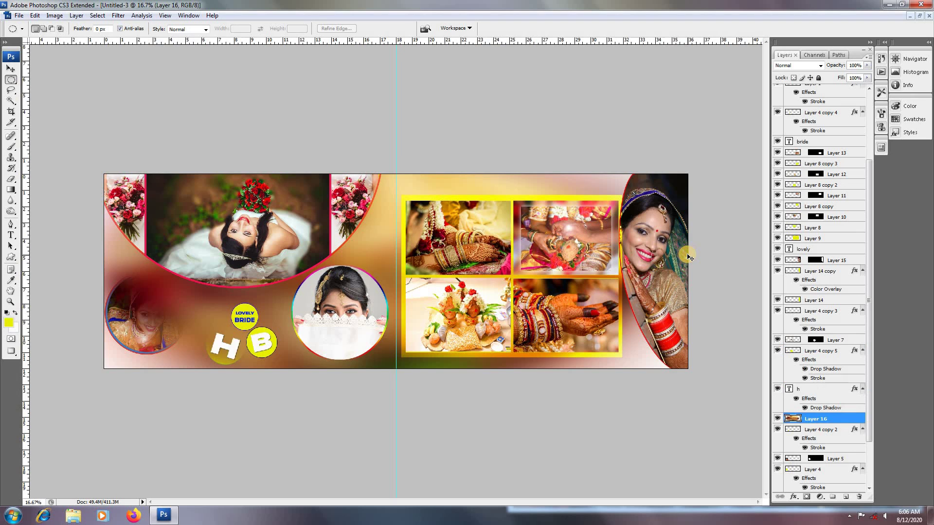
pyautogui.hotkey('ctrl', '[')
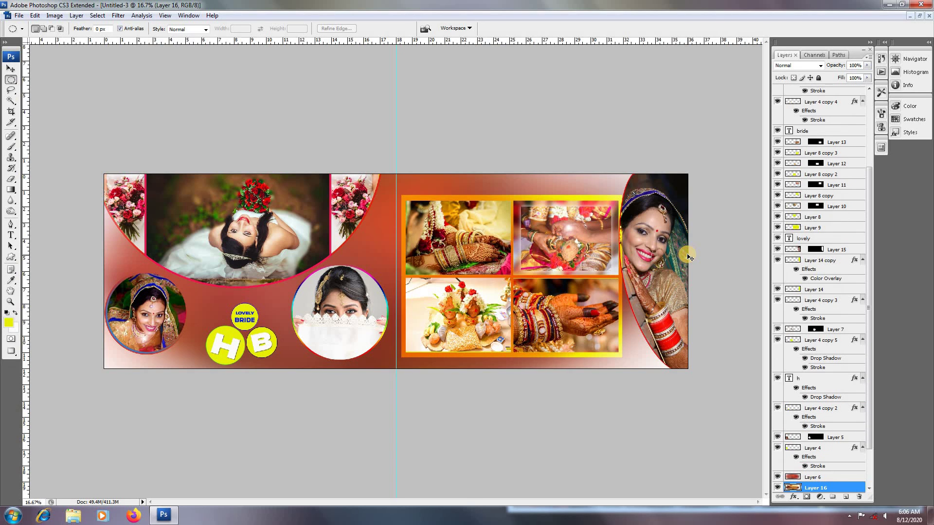
pyautogui.hotkey('ctrl', ']')
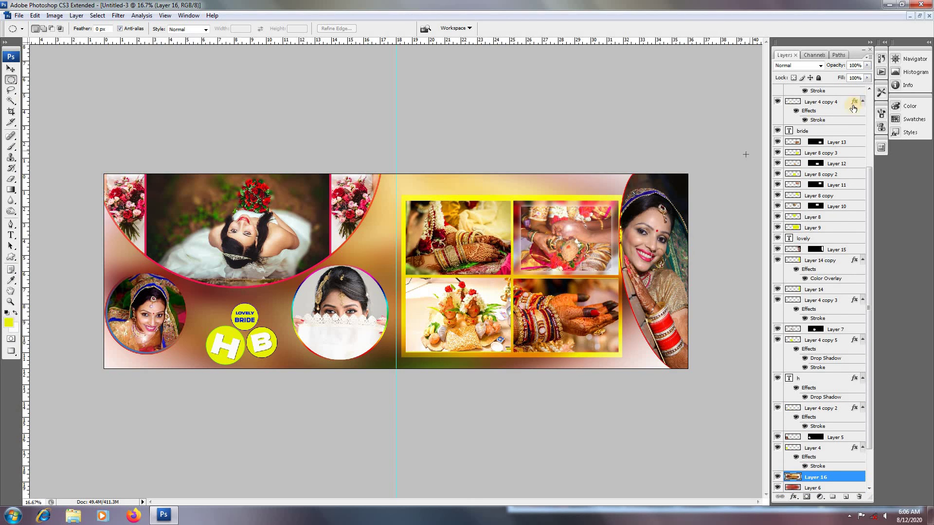
# Step: Try blend modes from Linear Dodge (Add) through Luminosity on the blurred bangles layer and set it to Difference
pyautogui.click(799, 66)
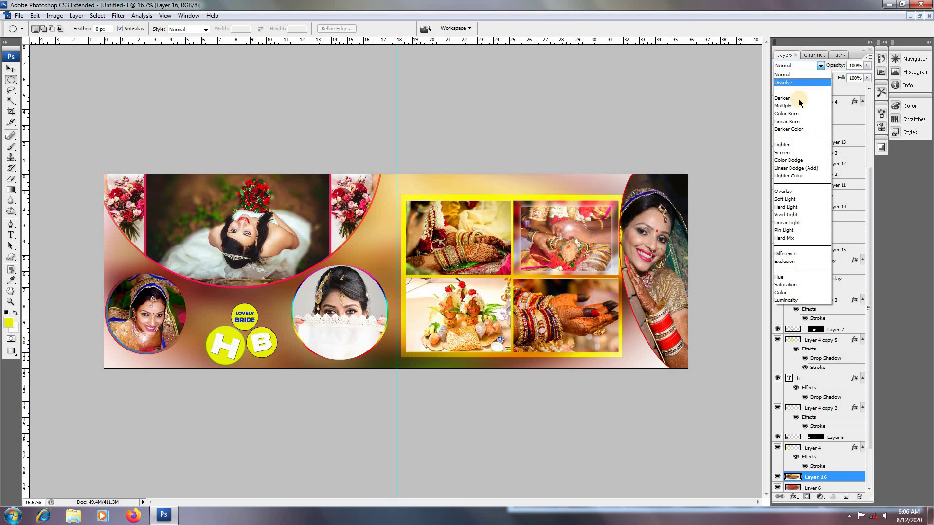
pyautogui.click(796, 168)
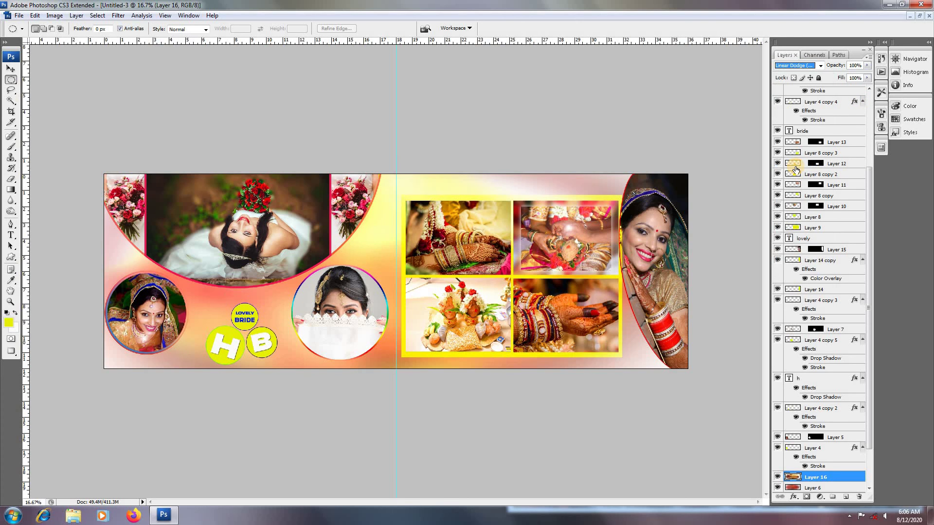
pyautogui.press('Down')
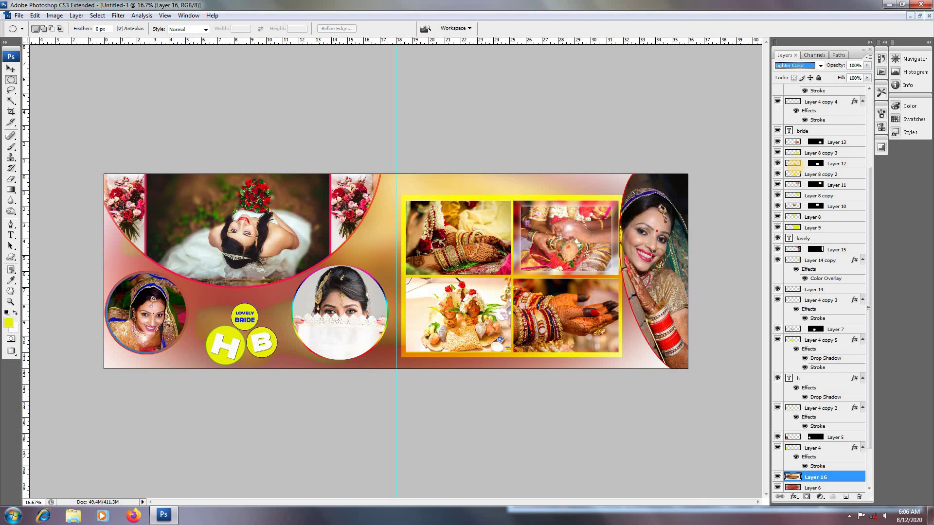
pyautogui.press('Down')
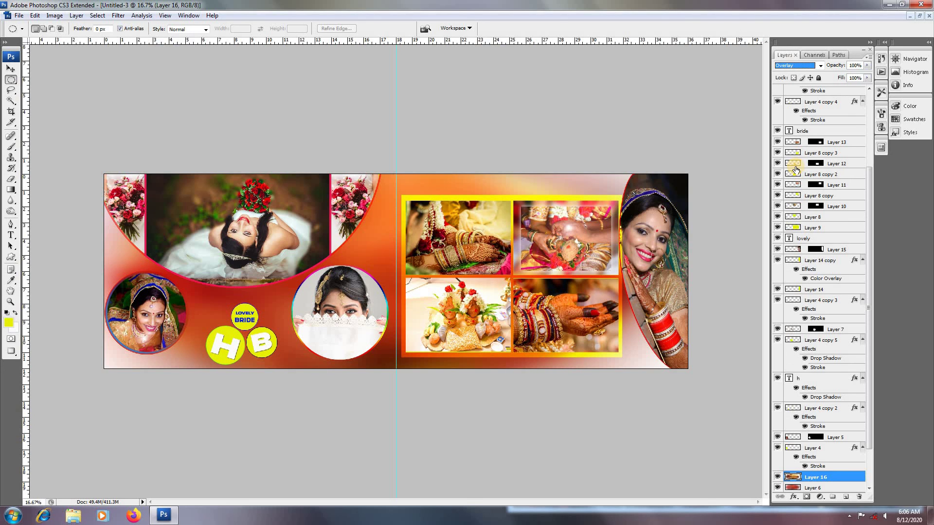
pyautogui.press('Down')
pyautogui.press('Down')
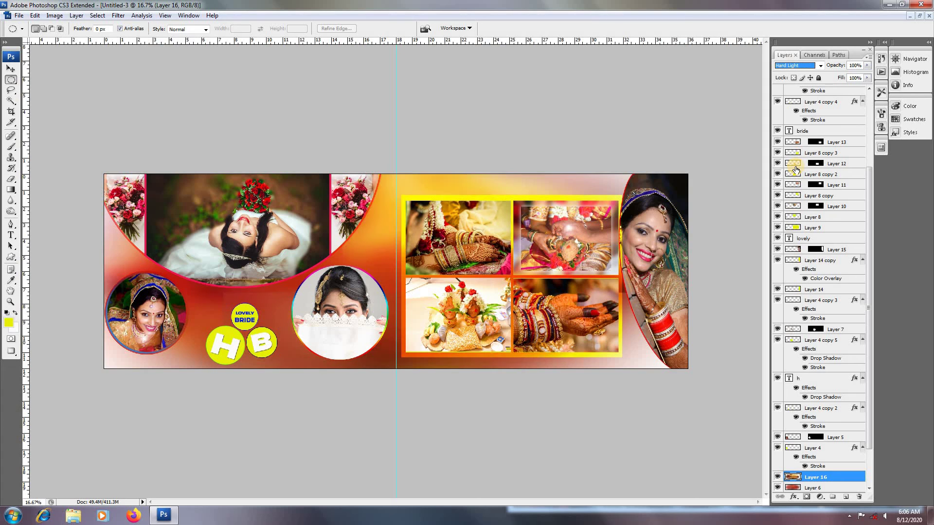
pyautogui.press('Down')
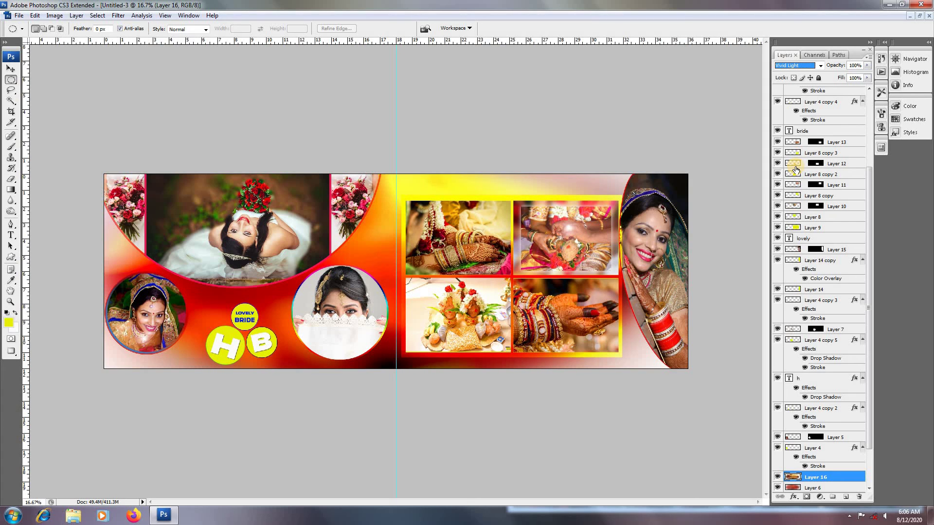
pyautogui.press('Down')
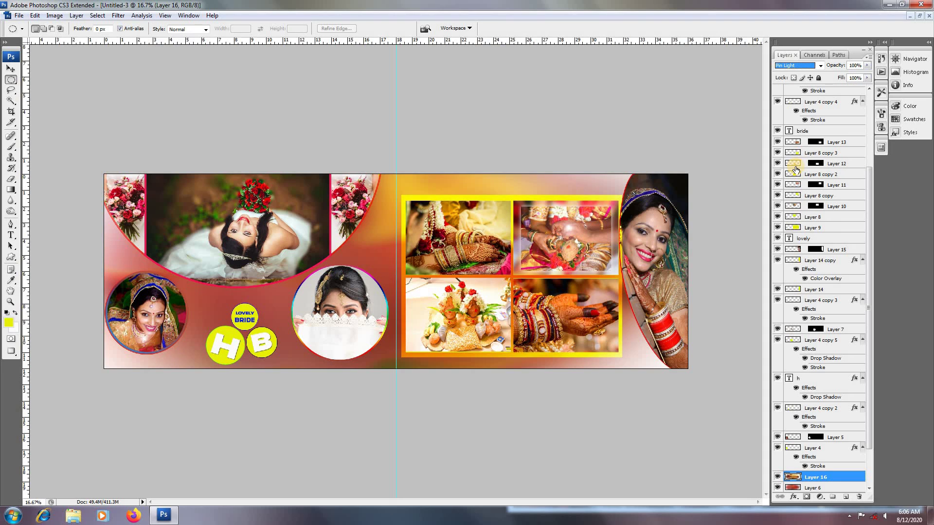
pyautogui.press('Down')
pyautogui.press('Down')
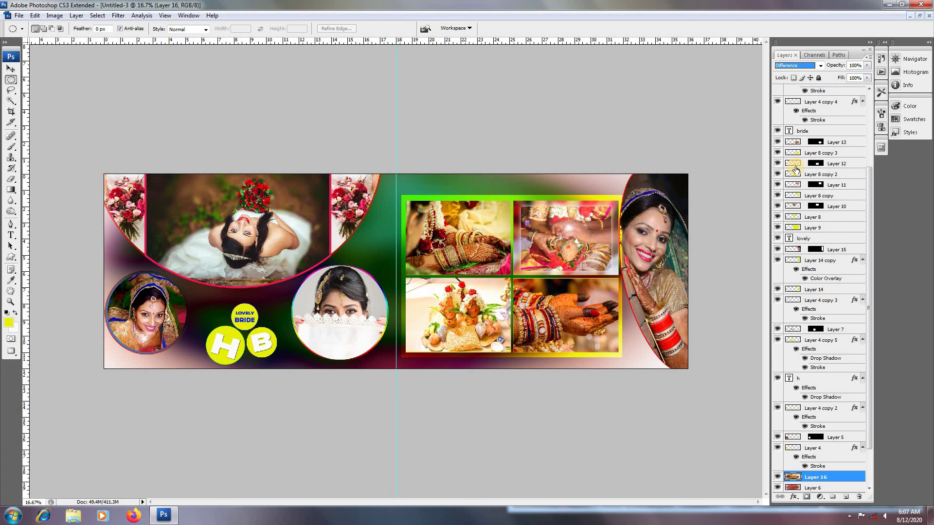
pyautogui.press('Down')
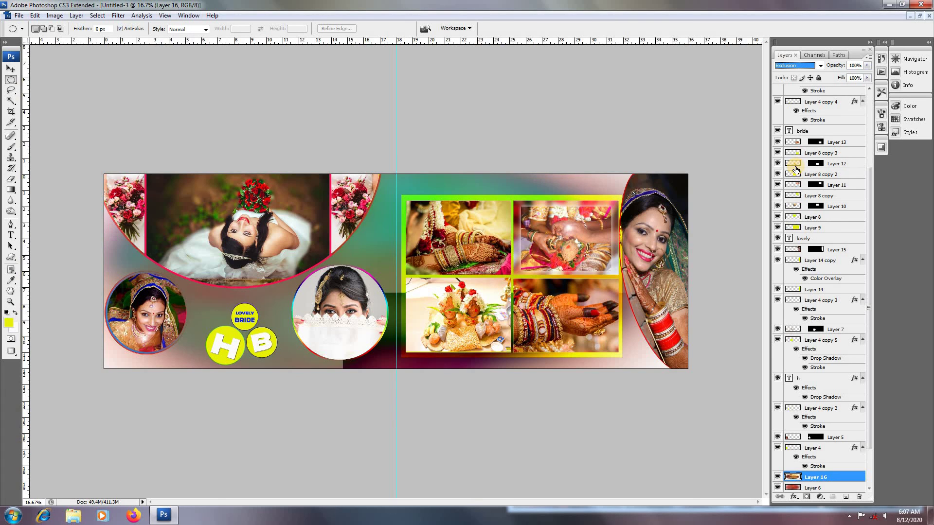
pyautogui.press('Down')
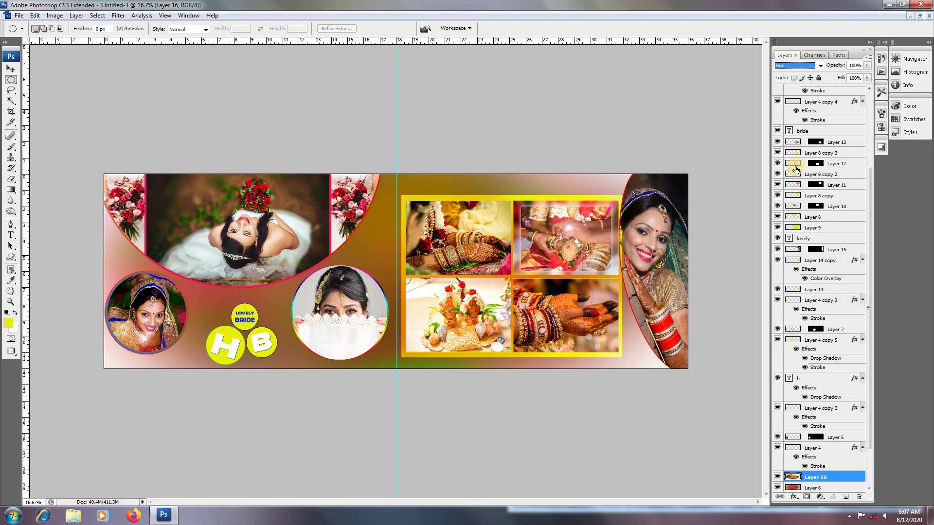
pyautogui.press('Down')
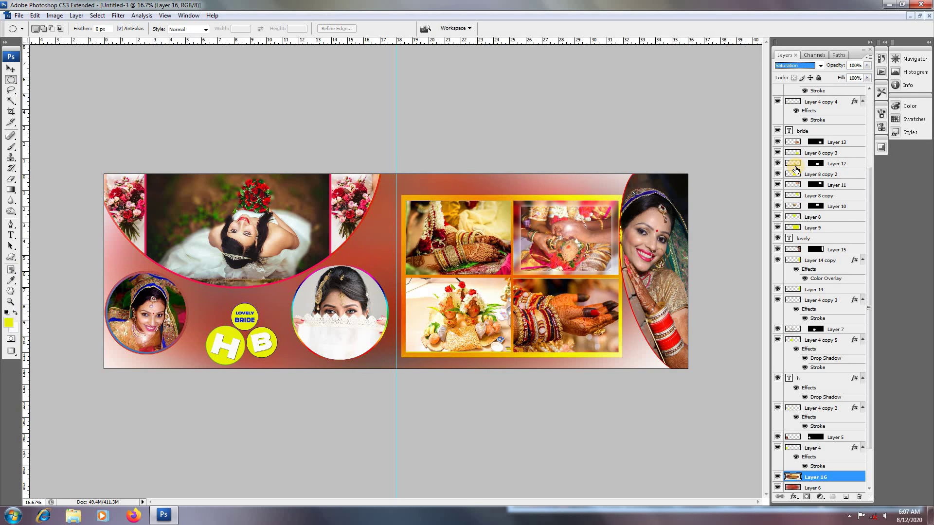
pyautogui.press('Down')
pyautogui.press('Down')
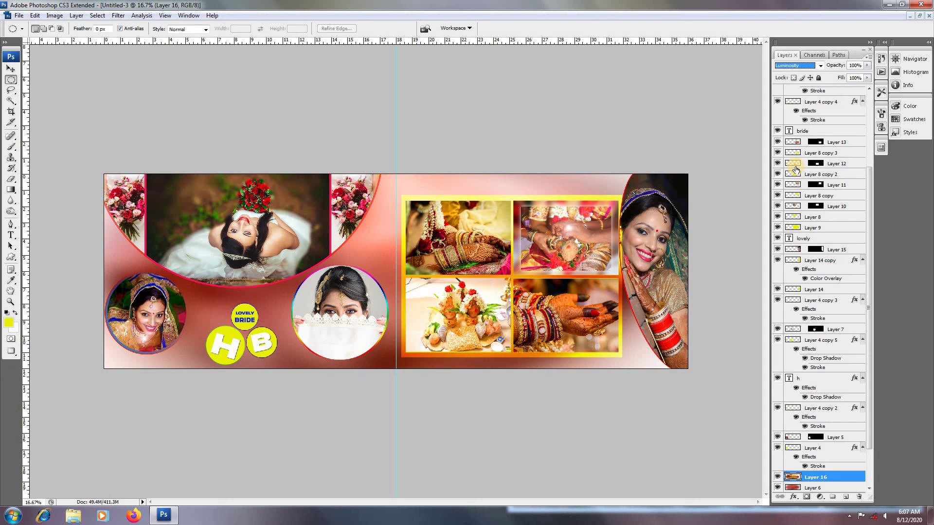
pyautogui.press('Up')
pyautogui.press('Up')
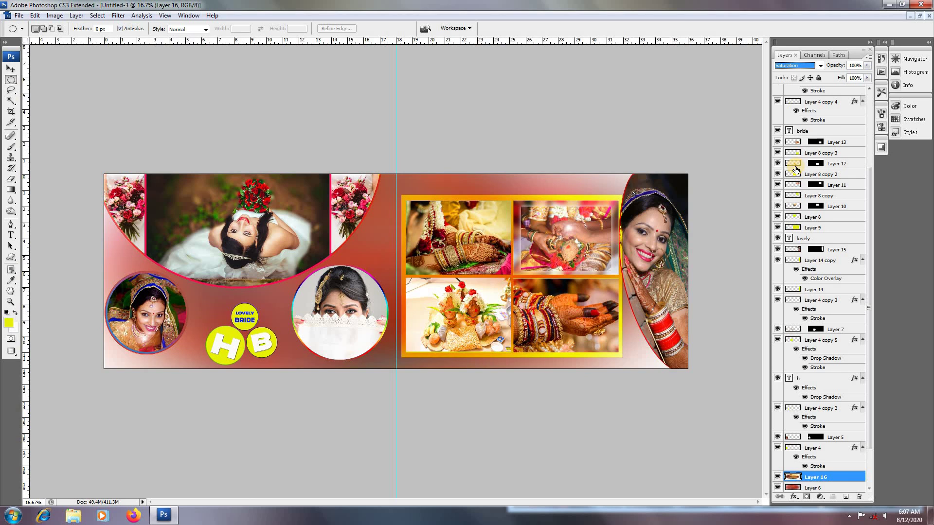
pyautogui.press('Up')
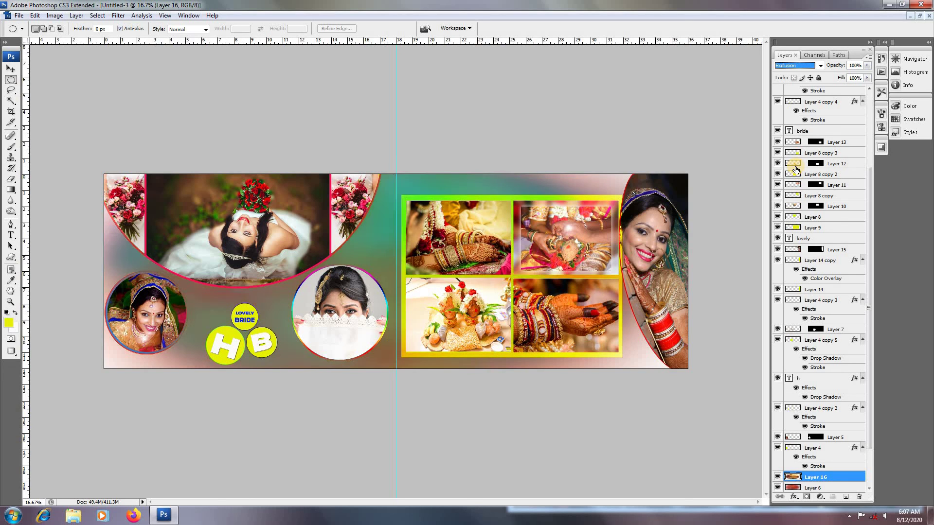
pyautogui.press('Up')
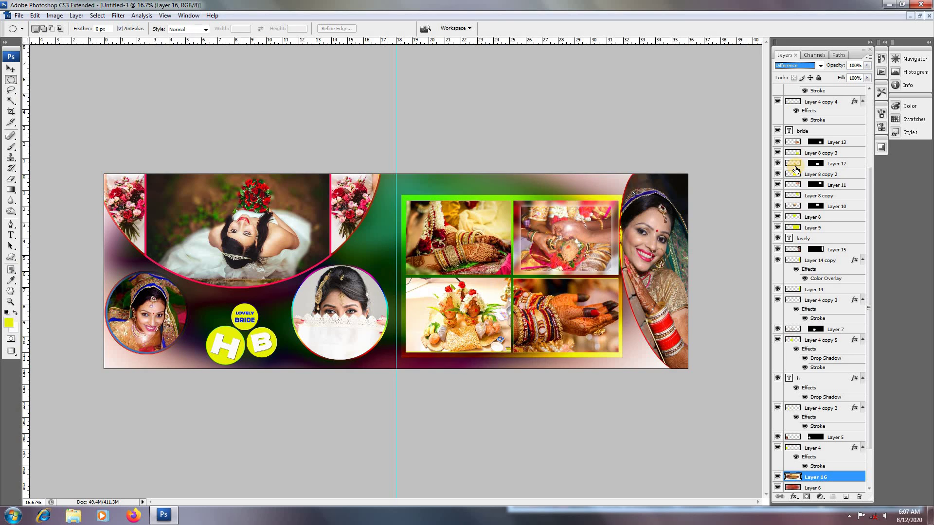